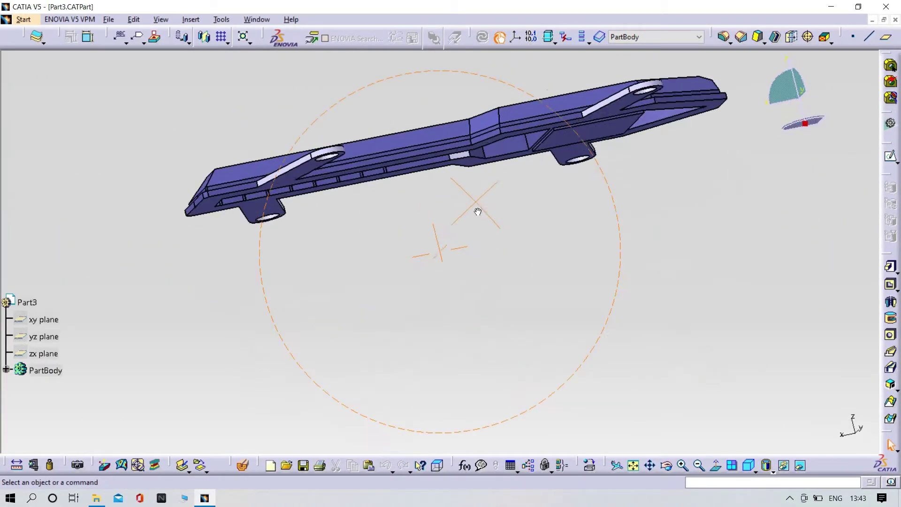
# Step: Create a new part in Part Design, maximize its window, and open a sketch on the xy plane
pyautogui.click(895, 20)
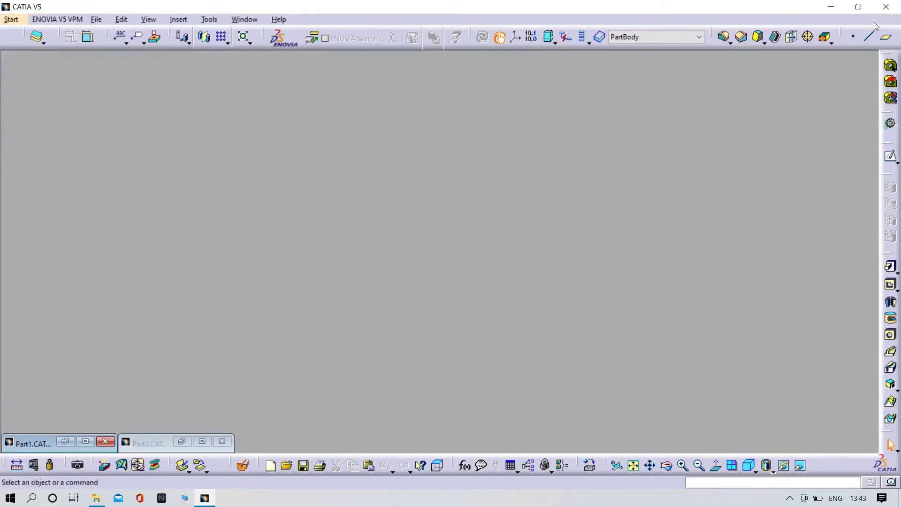
pyautogui.click(11, 19)
pyautogui.moveTo(51, 42)
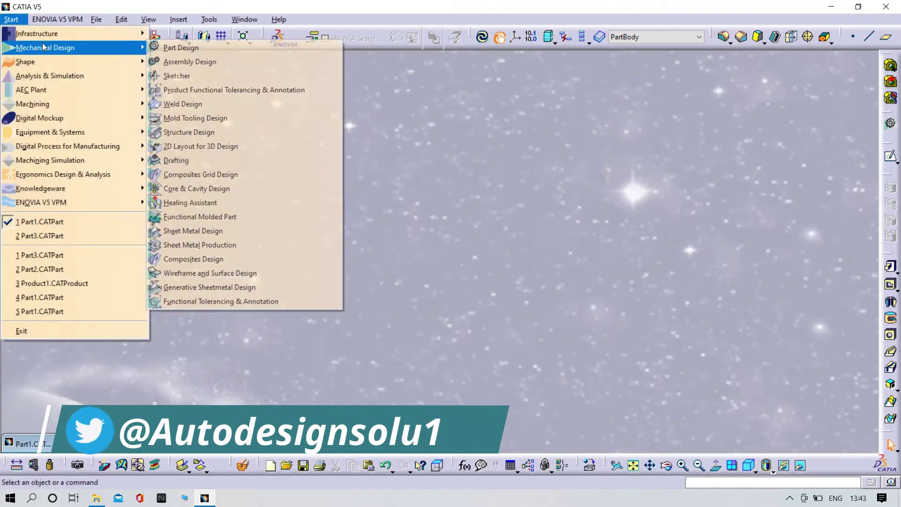
pyautogui.click(183, 44)
pyautogui.click(756, 435)
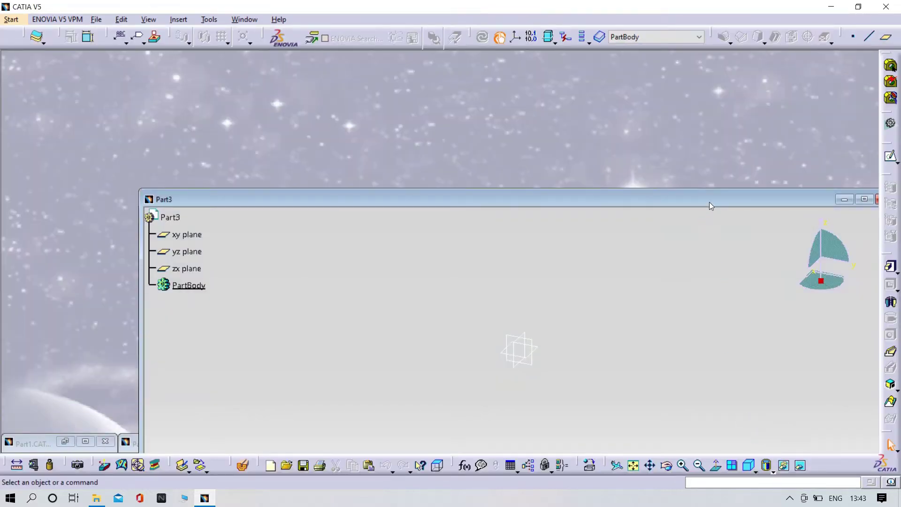
pyautogui.moveTo(709, 205); pyautogui.dragTo(649, 110)
pyautogui.click(683, 90)
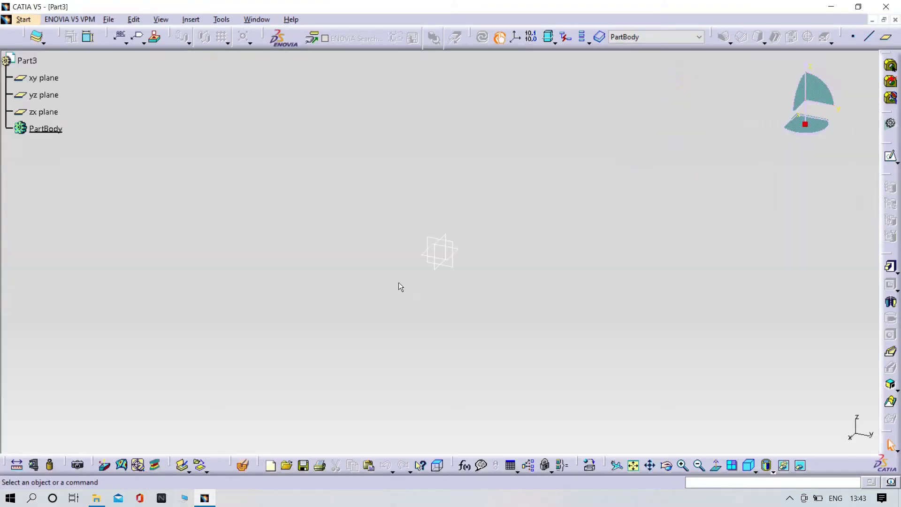
pyautogui.click(456, 248)
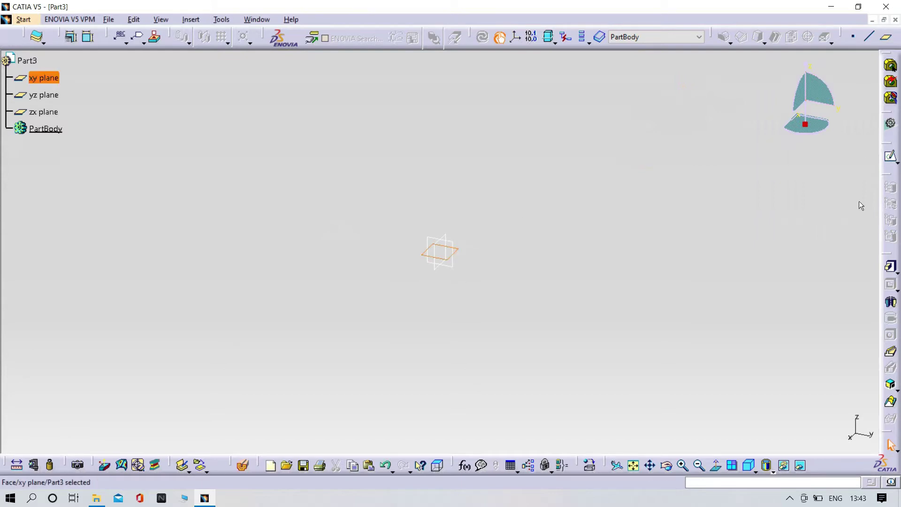
pyautogui.click(890, 156)
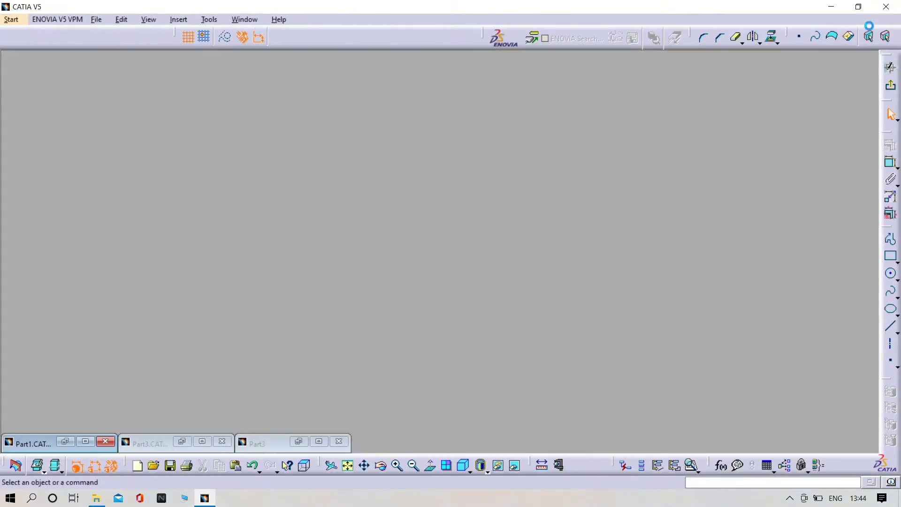
# Step: Switch to Part1.CATPart and open a sketch on the rim face around the main pocket
pyautogui.click(872, 19)
pyautogui.click(92, 441)
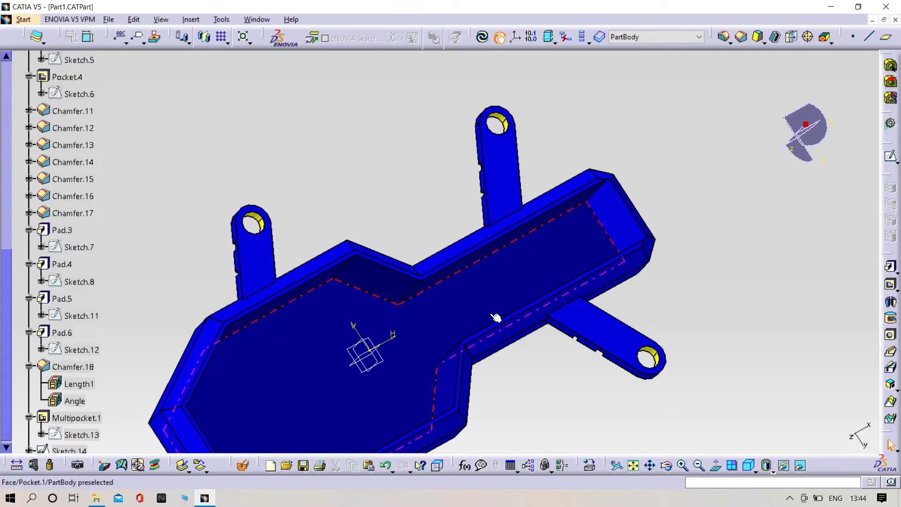
pyautogui.moveTo(494, 315); pyautogui.dragTo(416, 245, button='middle')
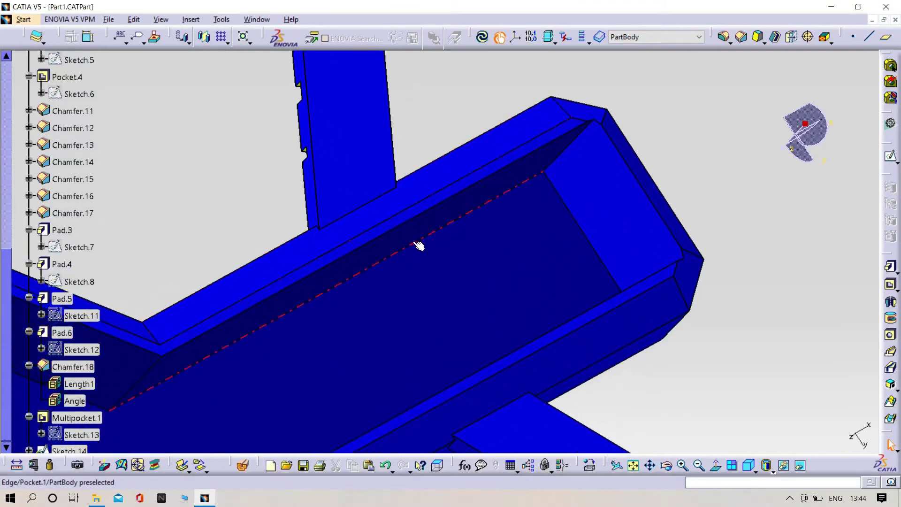
pyautogui.click(402, 212)
pyautogui.click(889, 156)
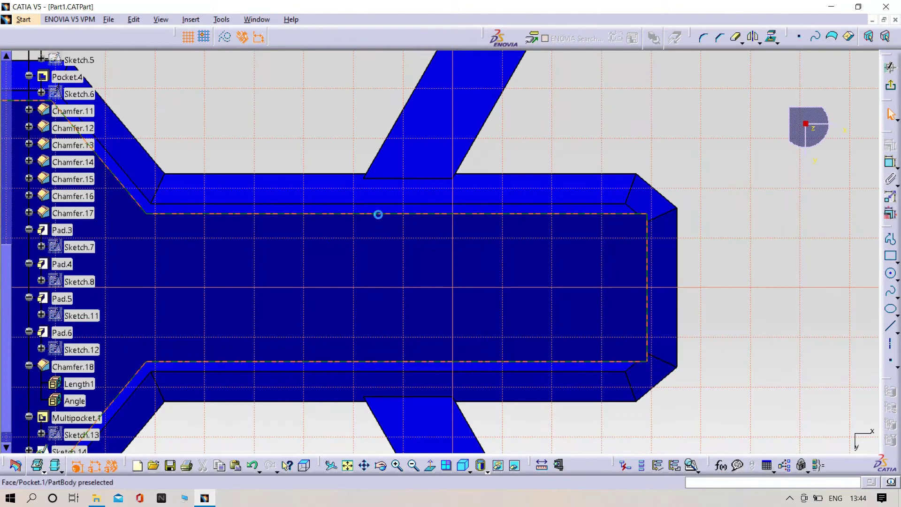
# Step: Project the pocket face's outline into the Part1 sketch and copy the projected profile
pyautogui.click(771, 37)
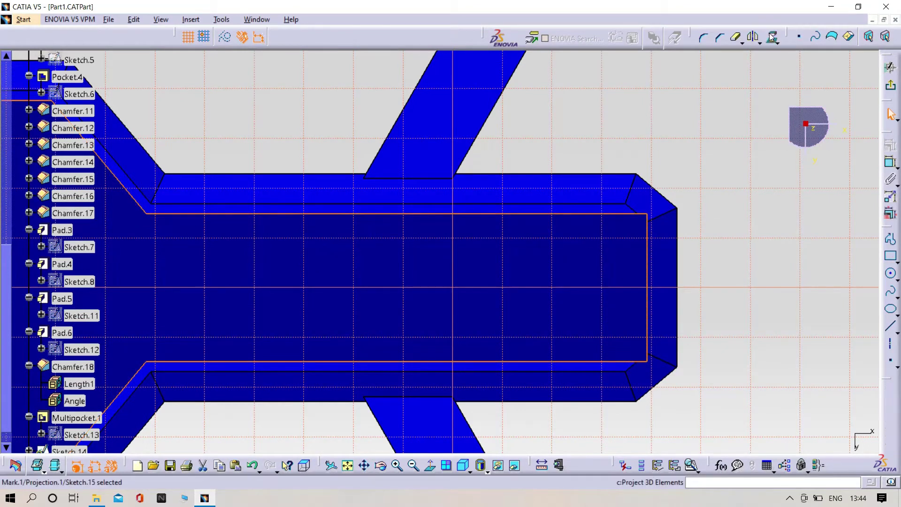
pyautogui.rightClick(477, 216)
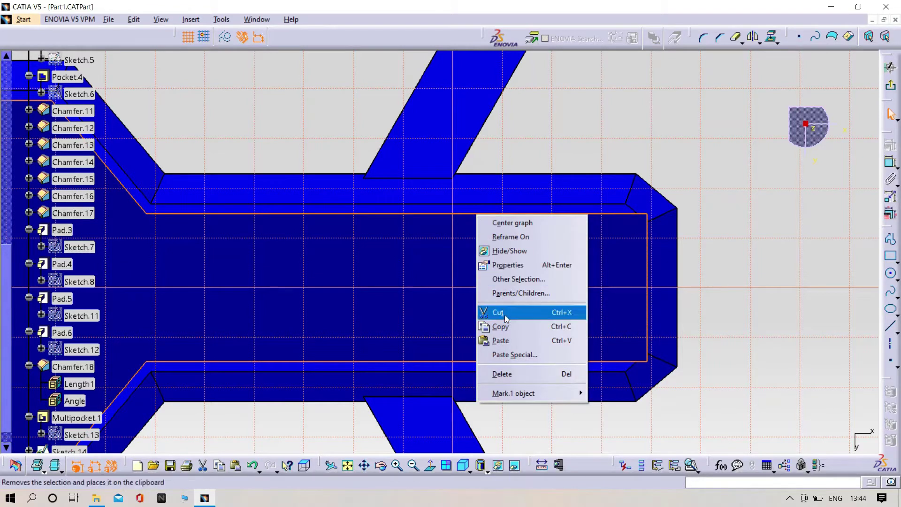
pyautogui.click(506, 324)
# Step: Switch back to the open sketch of the new Part3 and paste the copied profile into it
pyautogui.click(873, 20)
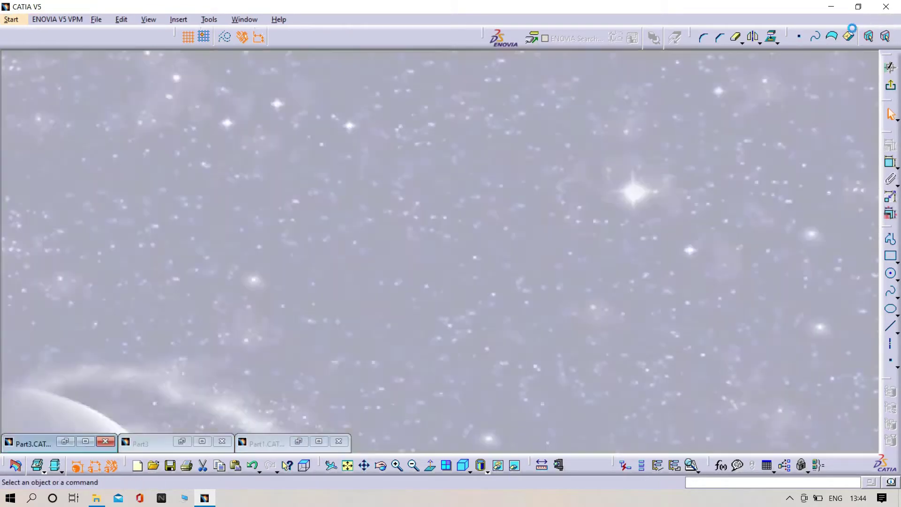
pyautogui.click(207, 440)
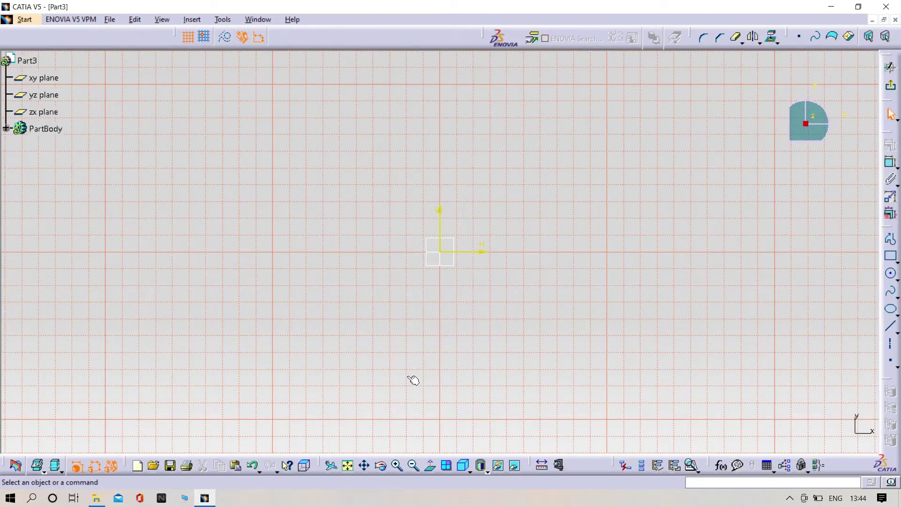
pyautogui.hotkey('ctrl', 'v')
pyautogui.moveTo(438, 336)
pyautogui.mouseDown(button='middle')
pyautogui.moveTo(509, 281)
pyautogui.moveTo(508, 257)
pyautogui.mouseUp(button='middle')
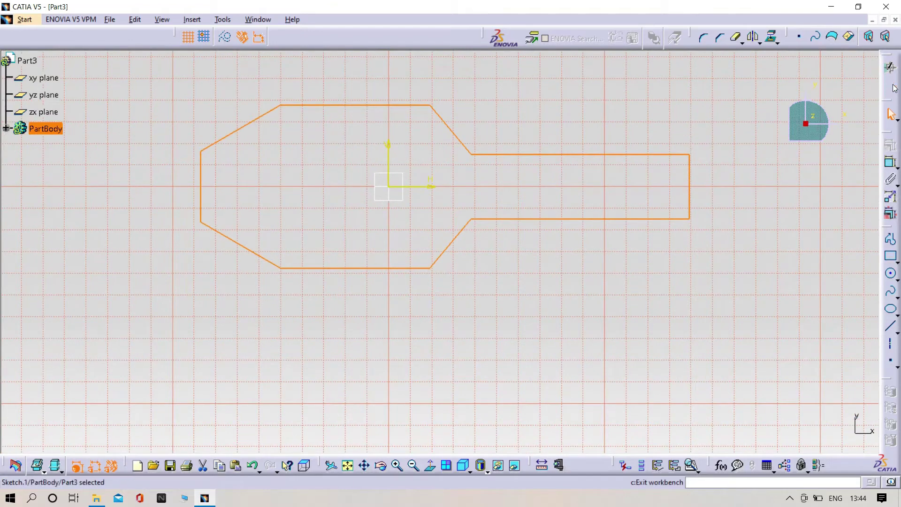
# Step: Exit the sketch and pad the pasted profile to a length of 6 mm
pyautogui.click(893, 86)
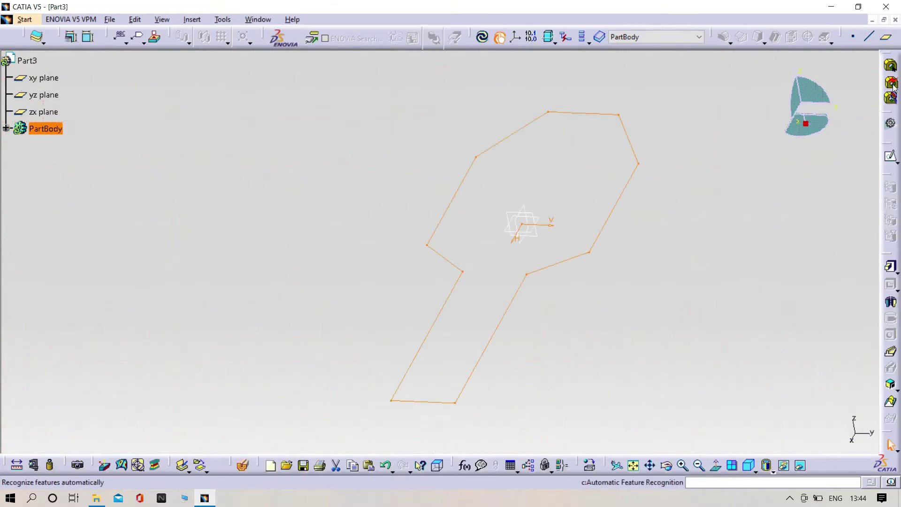
pyautogui.click(891, 268)
pyautogui.press('BackSpace')
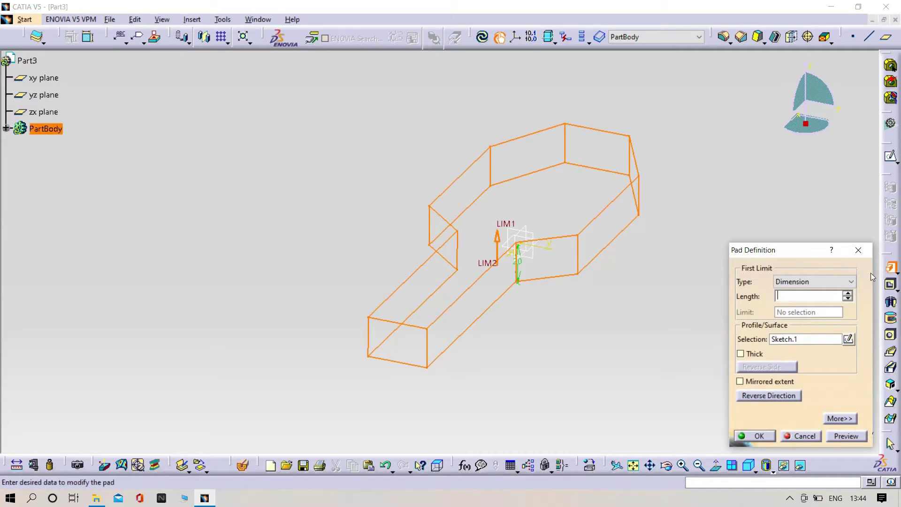
pyautogui.write('6')
pyautogui.click(595, 368)
pyautogui.click(832, 431)
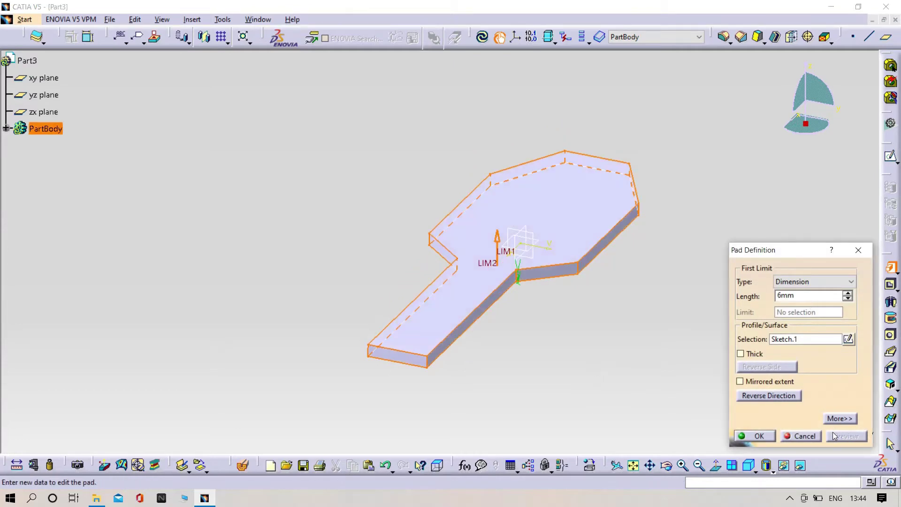
pyautogui.click(758, 435)
# Step: Edit the pad's definition and set its length to 10 mm
pyautogui.click(677, 321)
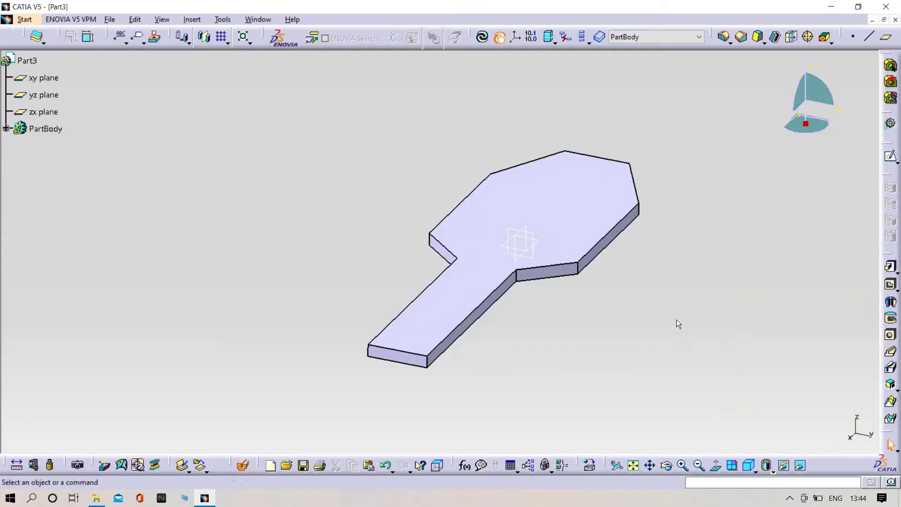
pyautogui.moveTo(677, 322); pyautogui.dragTo(437, 223, button='middle')
pyautogui.moveTo(381, 352); pyautogui.dragTo(440, 418, button='middle')
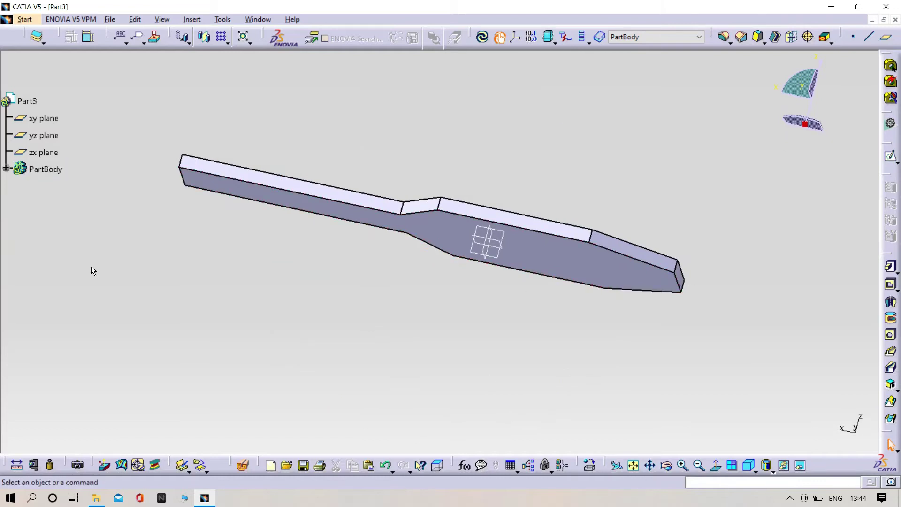
pyautogui.click(6, 168)
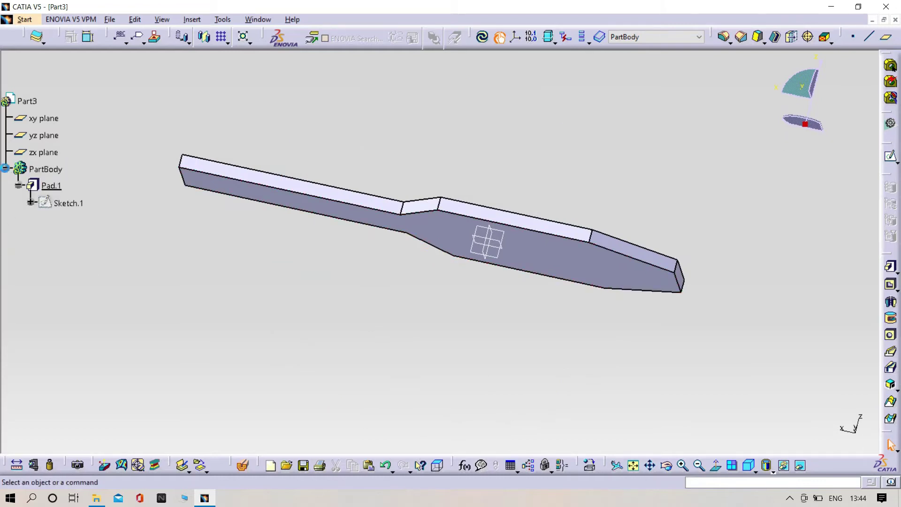
pyautogui.doubleClick(59, 188)
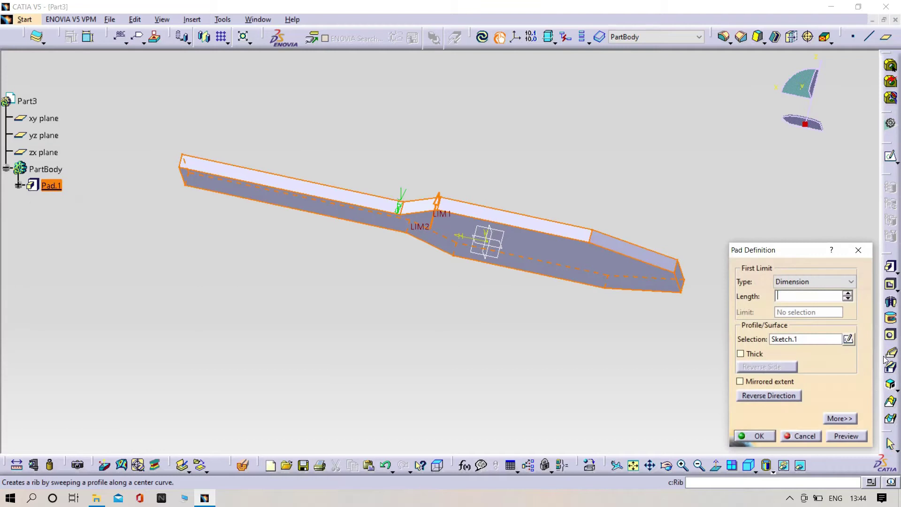
pyautogui.write('10')
pyautogui.click(609, 194)
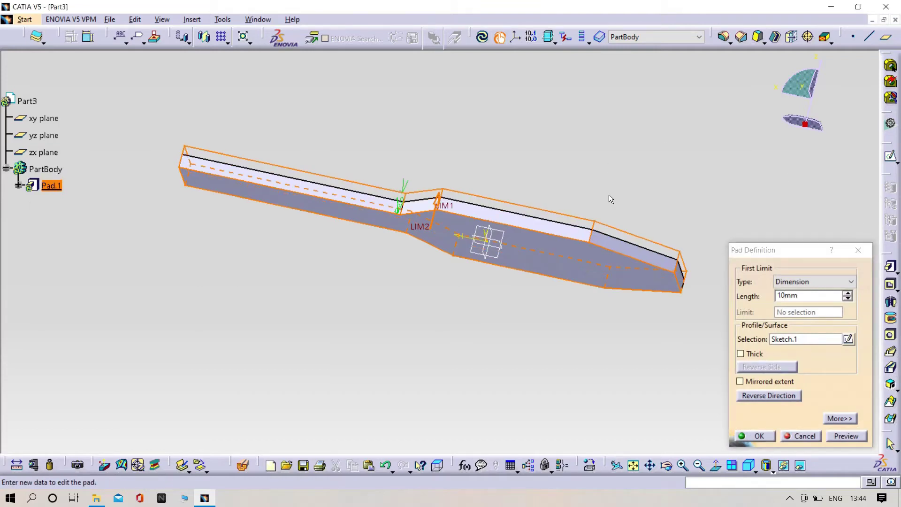
pyautogui.click(755, 436)
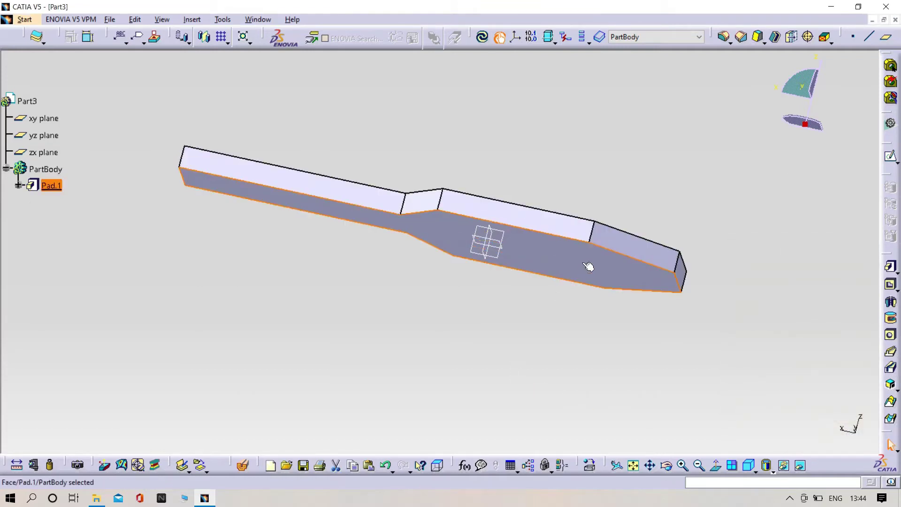
# Step: Open a sketch on the pad's underside face and project the face's outline into it
pyautogui.moveTo(587, 262); pyautogui.dragTo(531, 181, button='middle')
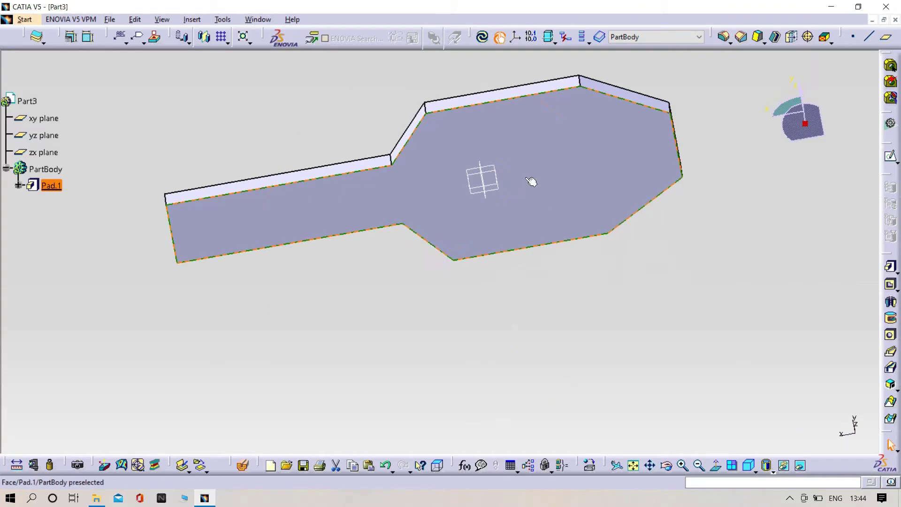
pyautogui.click(890, 159)
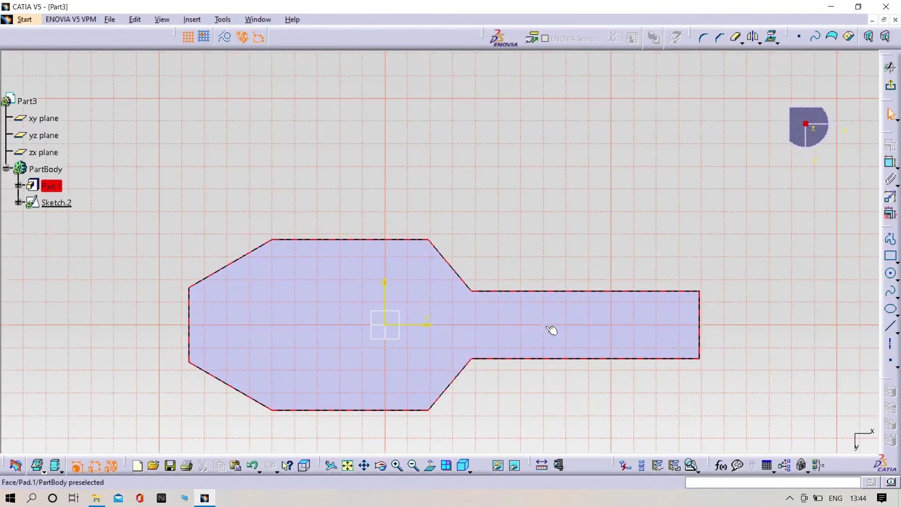
pyautogui.click(317, 386)
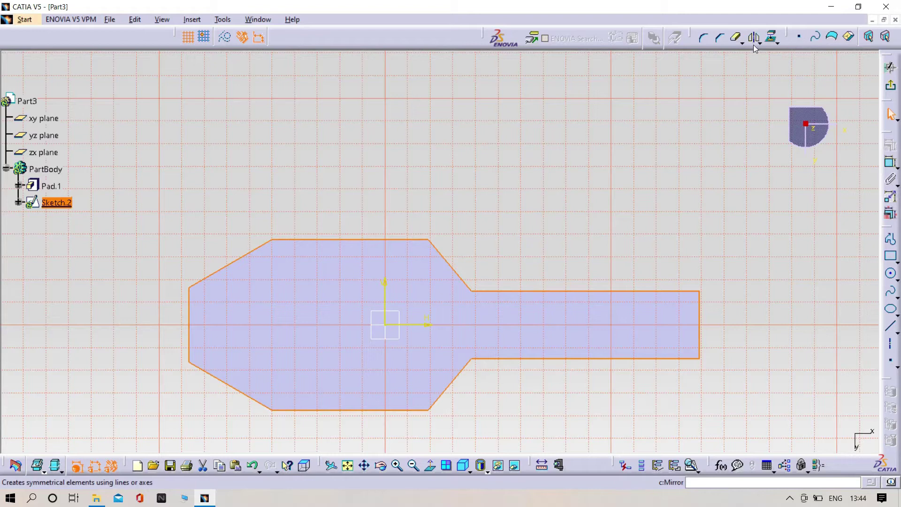
# Step: Try offsetting the projected outline inward, and undo that offset
pyautogui.click(739, 40)
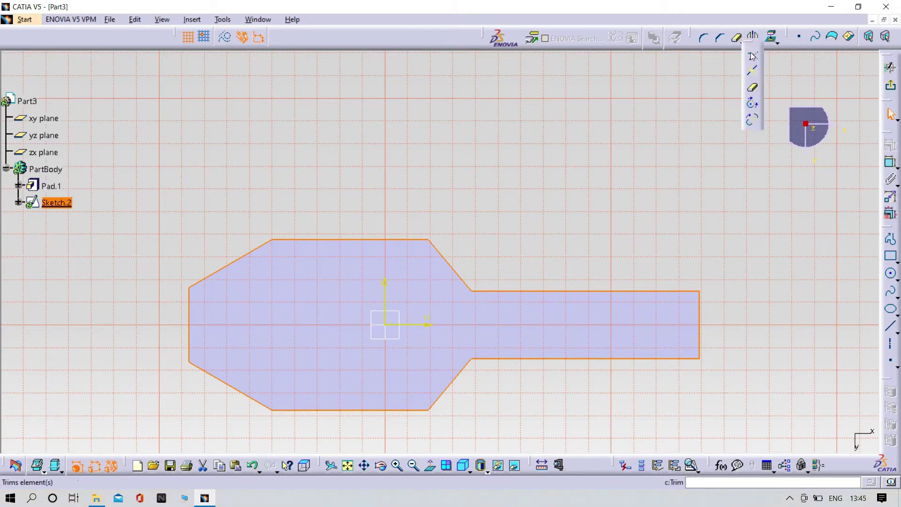
pyautogui.click(759, 42)
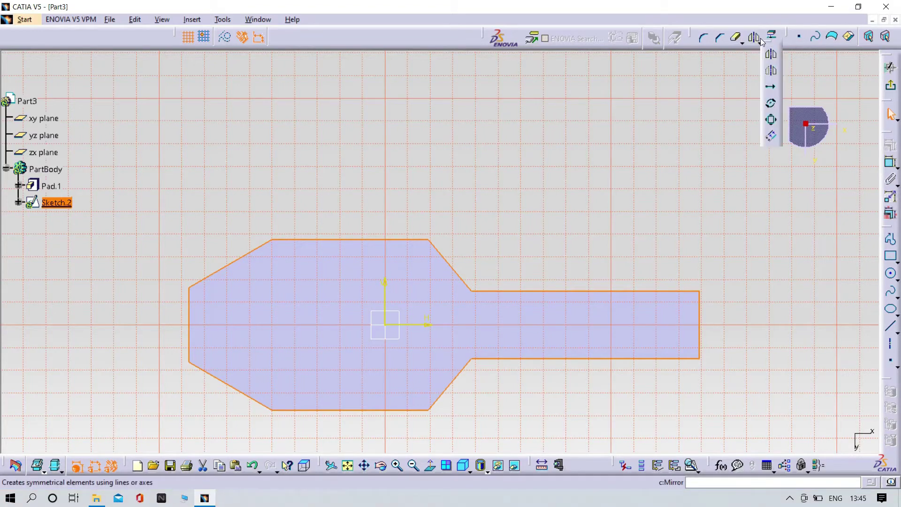
pyautogui.click(771, 136)
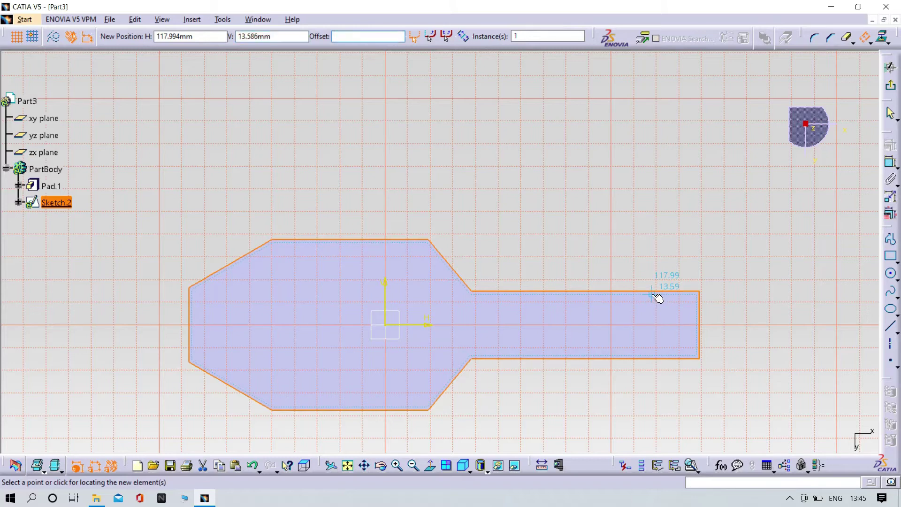
pyautogui.write('5')
pyautogui.press('Return')
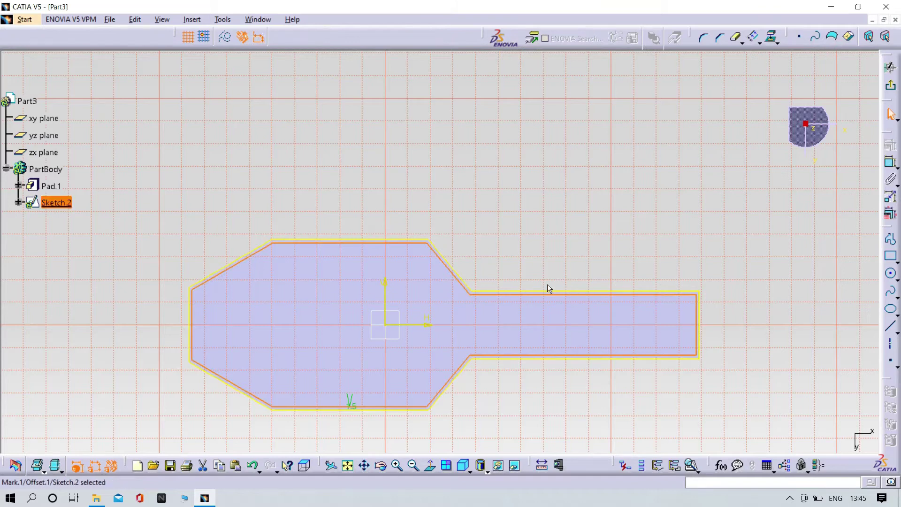
pyautogui.click(583, 403)
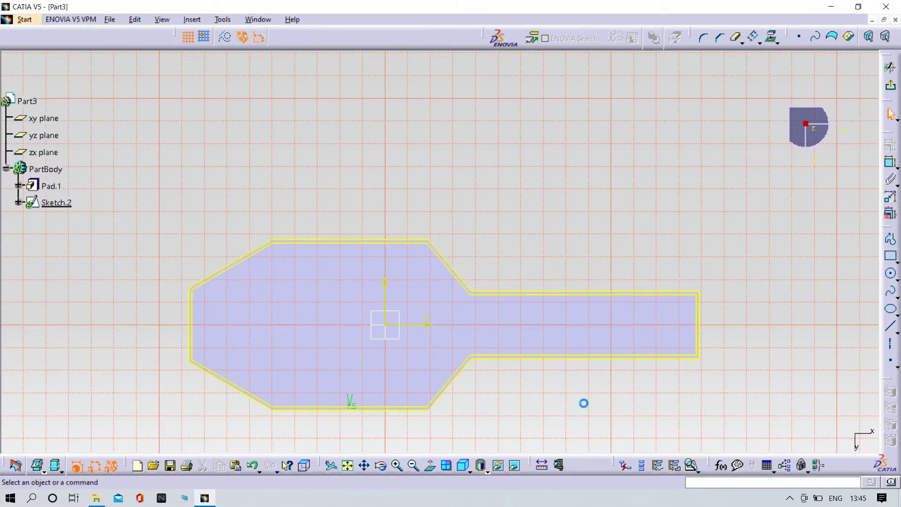
pyautogui.hotkey('ctrl', 'z')
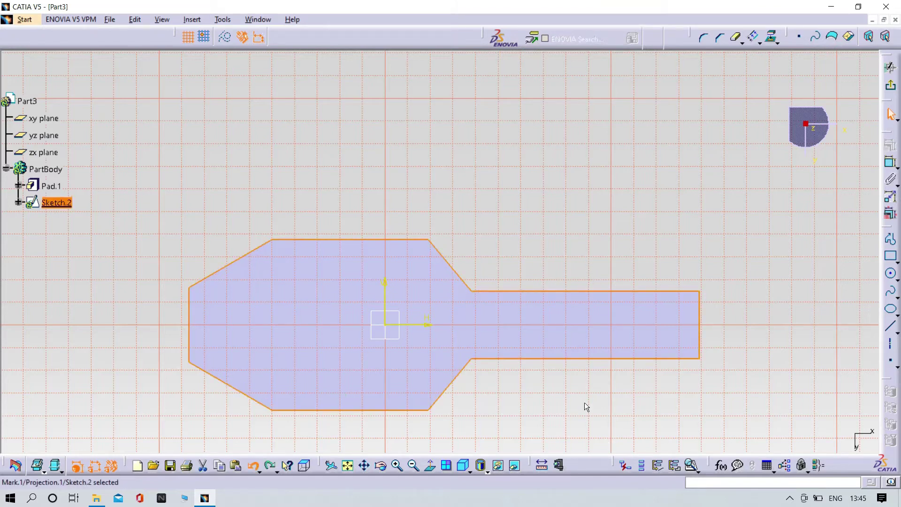
# Step: Offset the projected outline outward, using an offset value of -1.5 mm
pyautogui.click(754, 39)
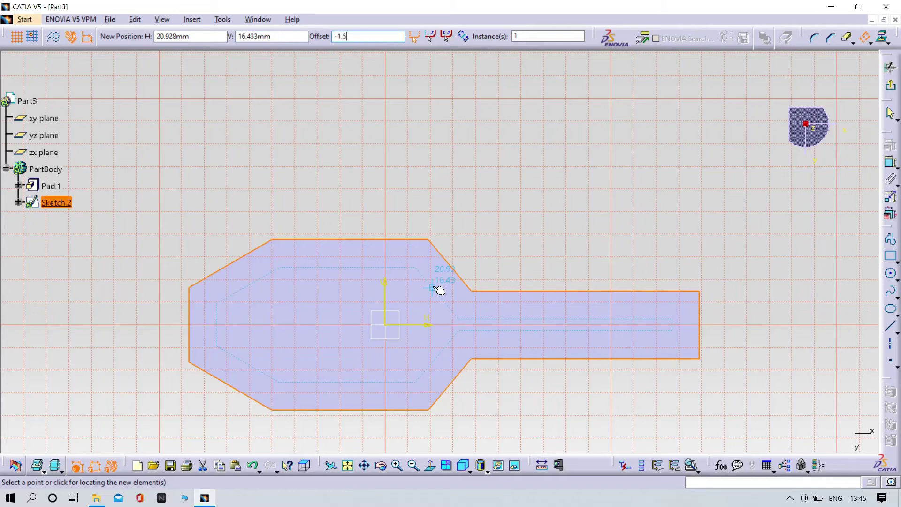
pyautogui.write('-1.5')
pyautogui.press('Return')
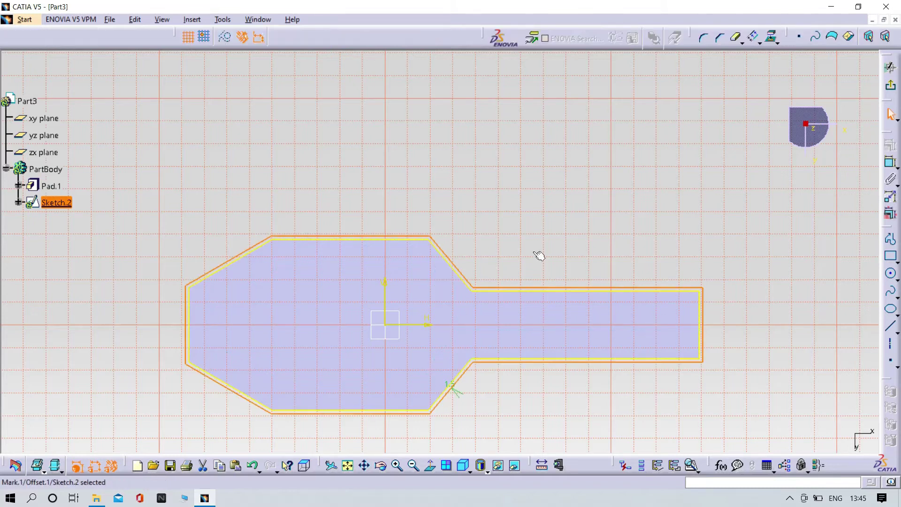
pyautogui.moveTo(538, 256)
pyautogui.mouseDown(button='middle')
pyautogui.moveTo(564, 233)
pyautogui.moveTo(549, 67)
pyautogui.mouseUp(button='middle')
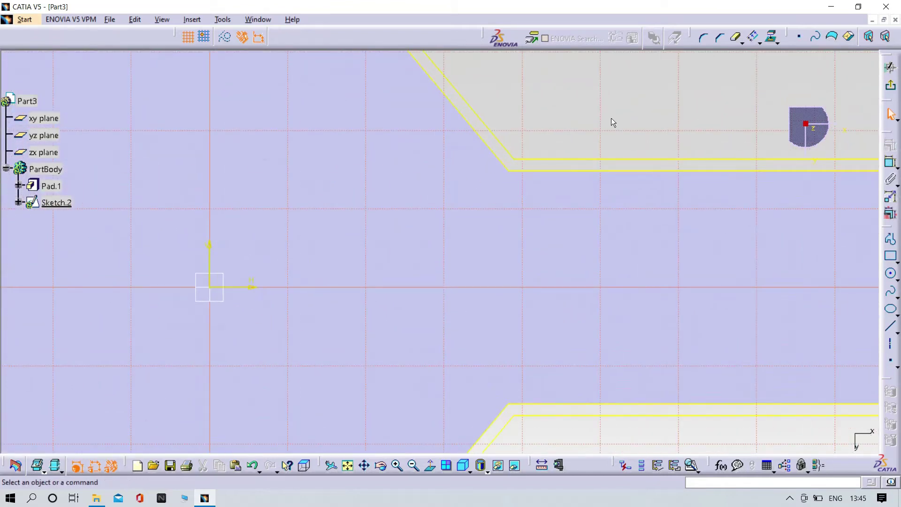
# Step: Check the offset outline against the pad's edges, and undo the outward offset
pyautogui.moveTo(612, 122); pyautogui.dragTo(570, 190, button='middle')
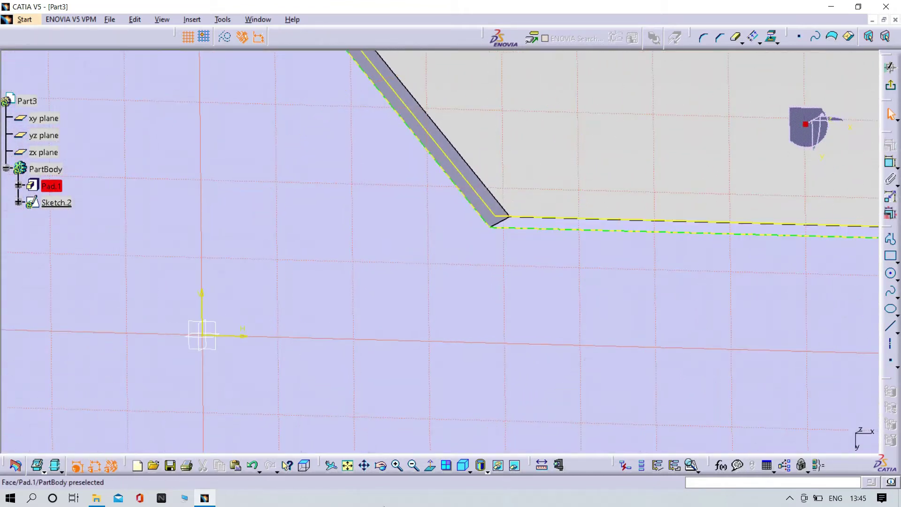
pyautogui.click(430, 467)
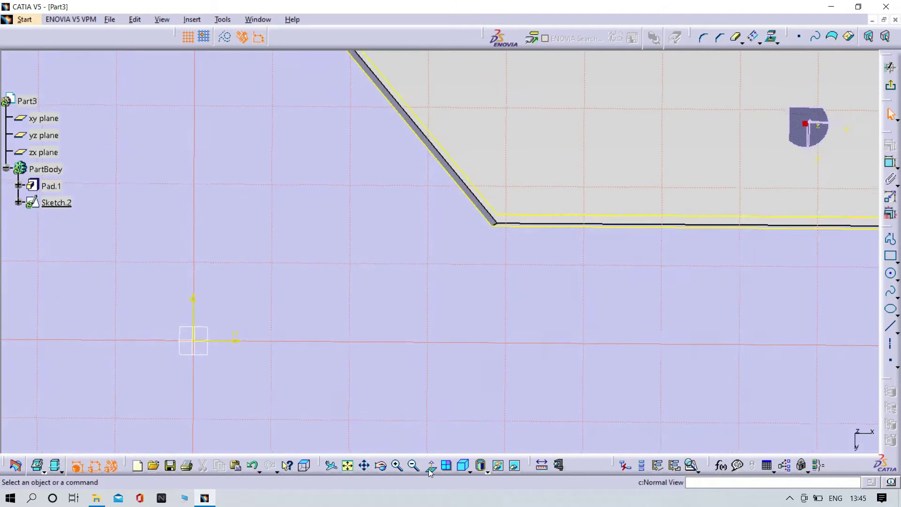
pyautogui.moveTo(535, 203)
pyautogui.mouseDown(button='middle')
pyautogui.moveTo(595, 119)
pyautogui.moveTo(609, 187)
pyautogui.mouseUp(button='middle')
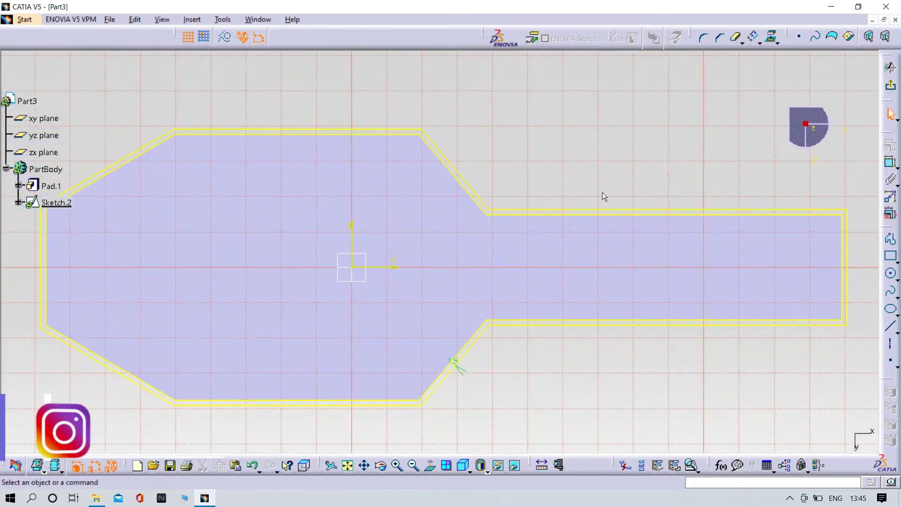
pyautogui.click(604, 196)
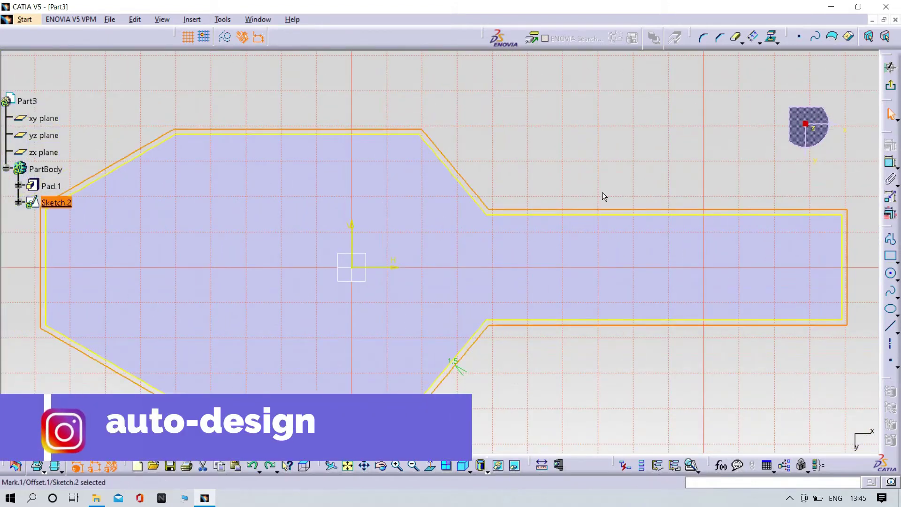
# Step: Try offsetting the projected outline inward by about 1.87 mm and dimensioning the gap, and undo both
pyautogui.click(754, 39)
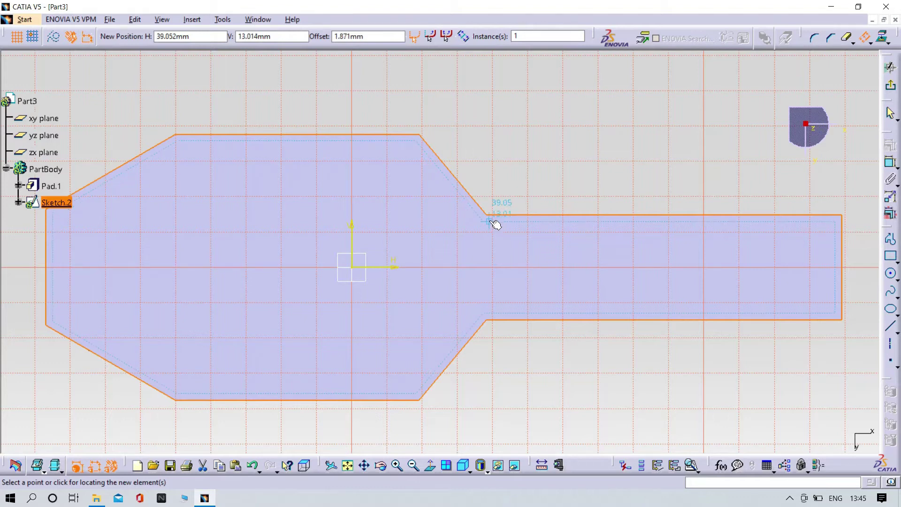
pyautogui.click(490, 220)
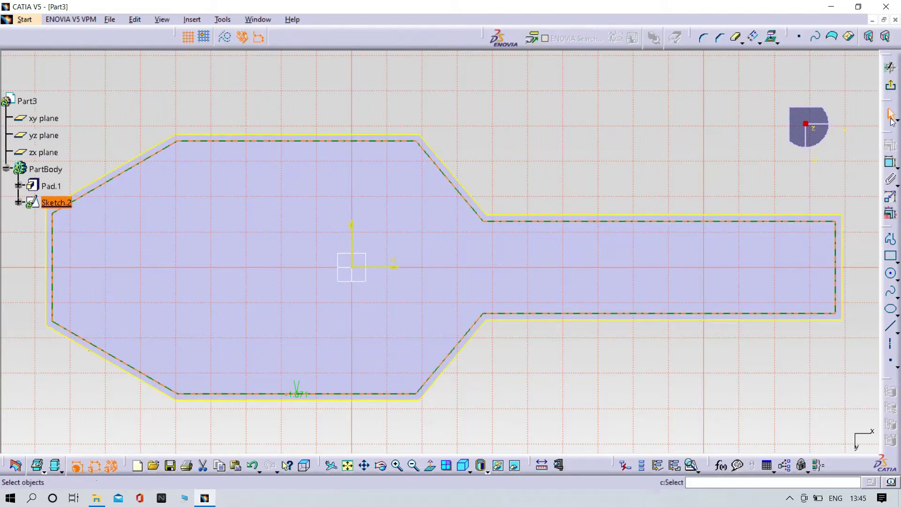
pyautogui.click(889, 162)
pyautogui.click(603, 218)
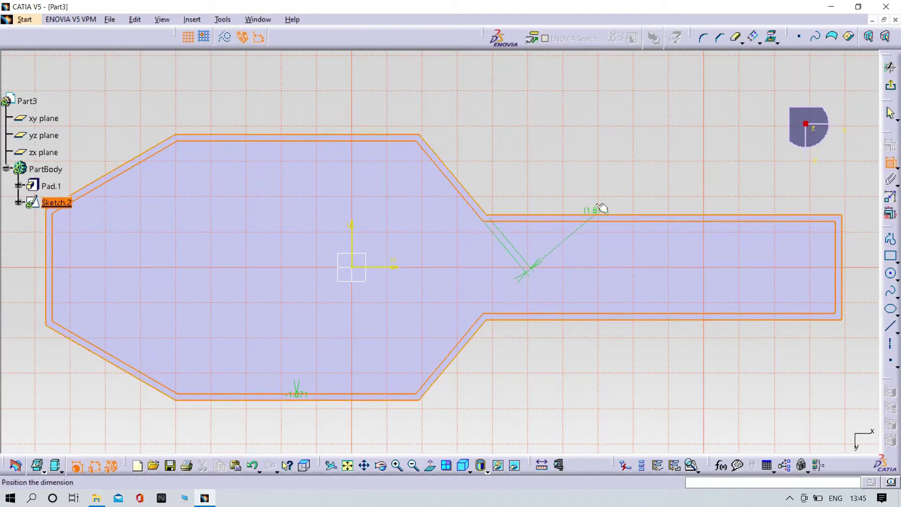
pyautogui.click(496, 124)
pyautogui.doubleClick(496, 124)
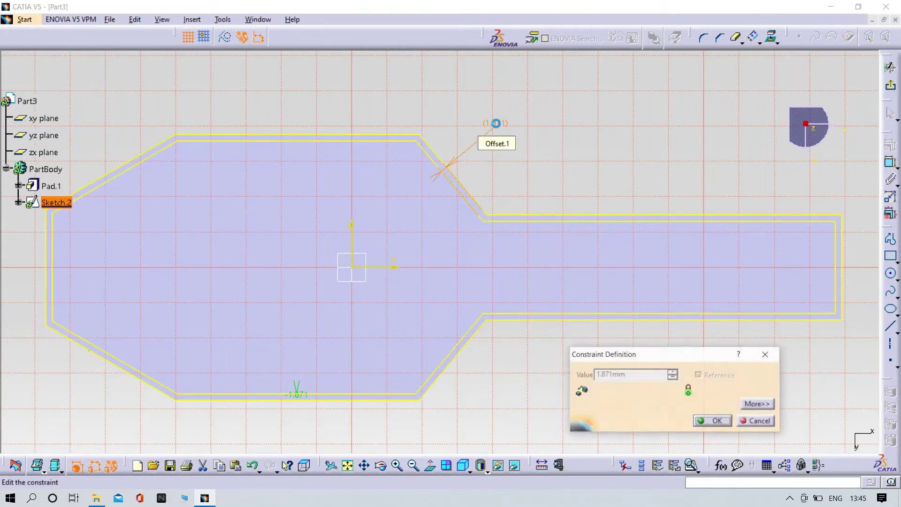
pyautogui.click(735, 420)
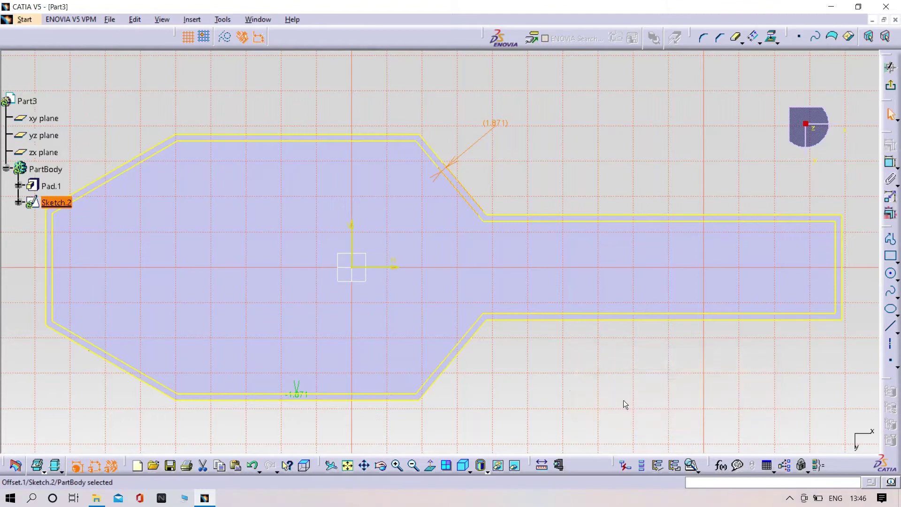
pyautogui.click(495, 130)
pyautogui.hotkey('ctrl', 'z')
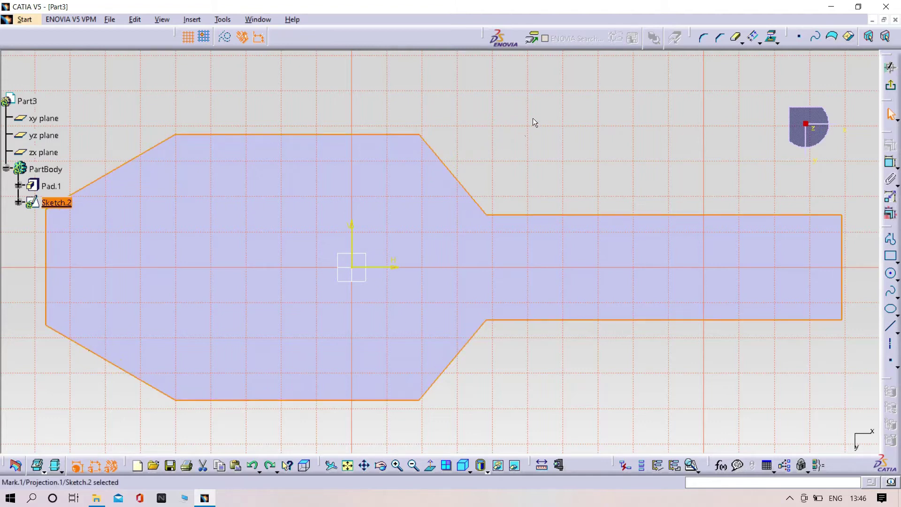
# Step: Offset the projected outline inward by 1.5 mm
pyautogui.click(753, 37)
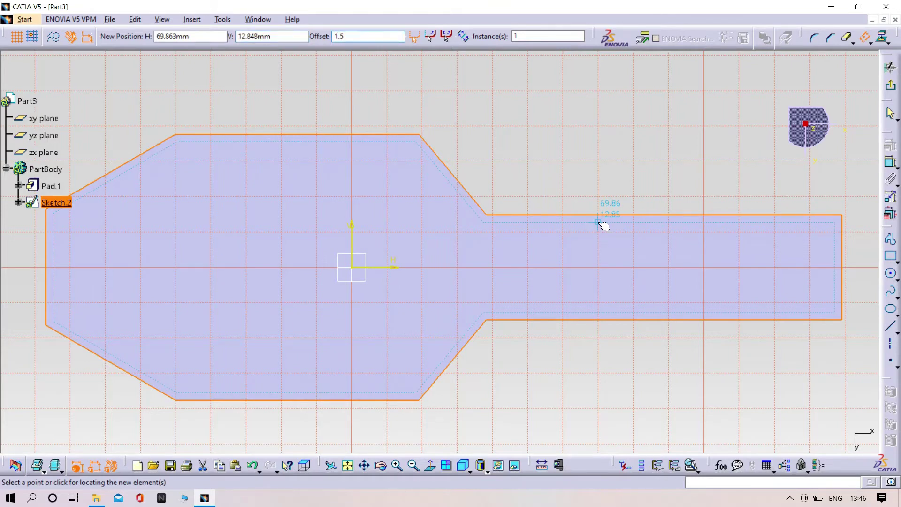
pyautogui.click(604, 227)
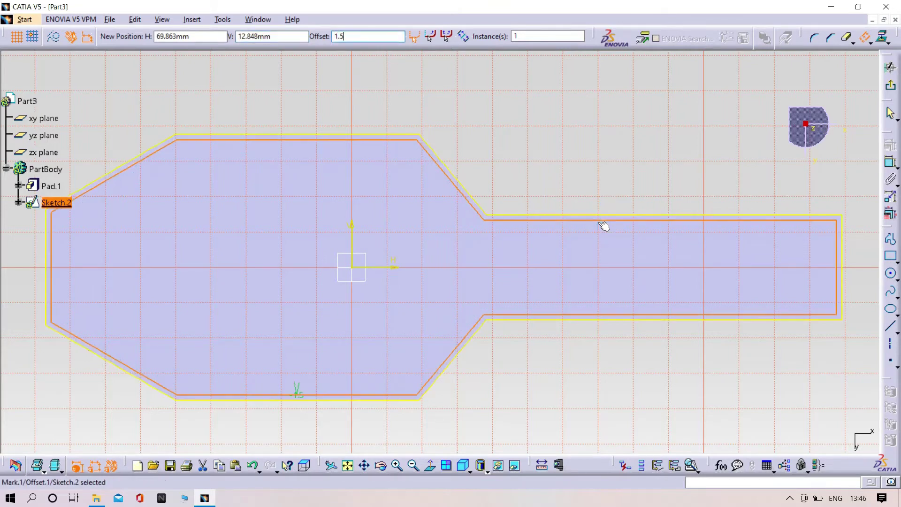
pyautogui.scroll(1, 516, 158)
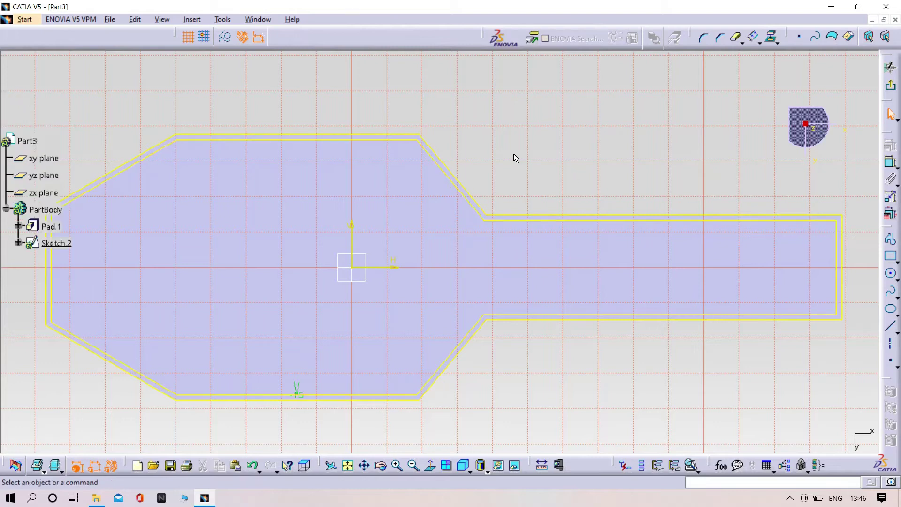
# Step: Remove the outer projected outline, keeping only the inner offset profile, and exit the sketch
pyautogui.moveTo(515, 157); pyautogui.dragTo(530, 46, button='middle')
pyautogui.moveTo(624, 125); pyautogui.dragTo(473, 282, button='middle')
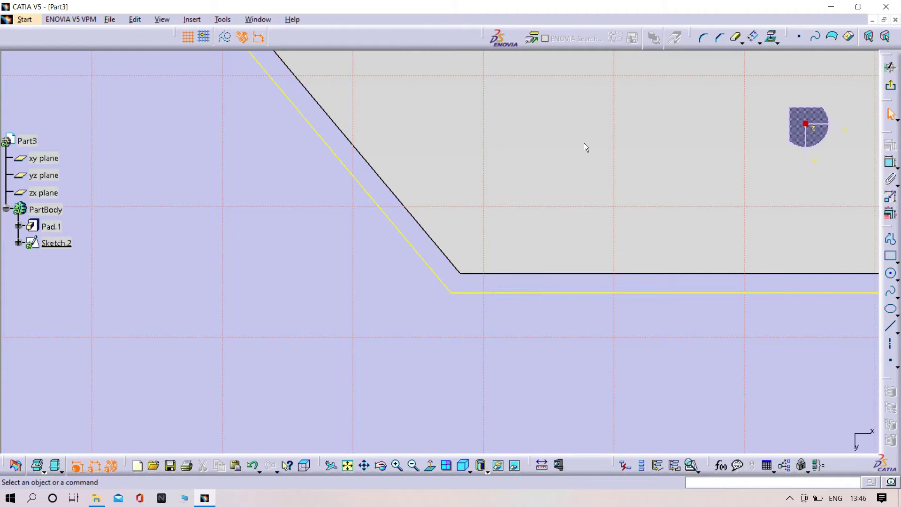
pyautogui.moveTo(583, 145)
pyautogui.mouseDown(button='middle')
pyautogui.moveTo(598, 145)
pyautogui.moveTo(624, 283)
pyautogui.mouseUp(button='middle')
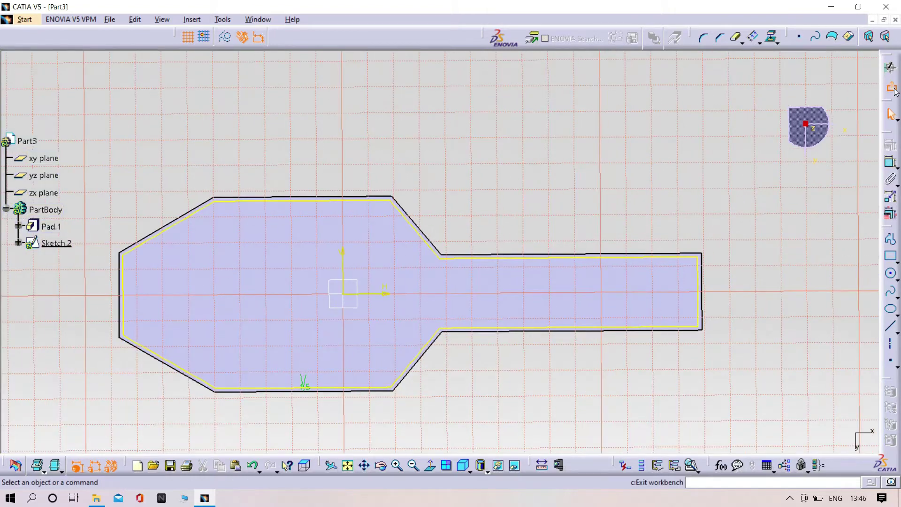
pyautogui.click(891, 88)
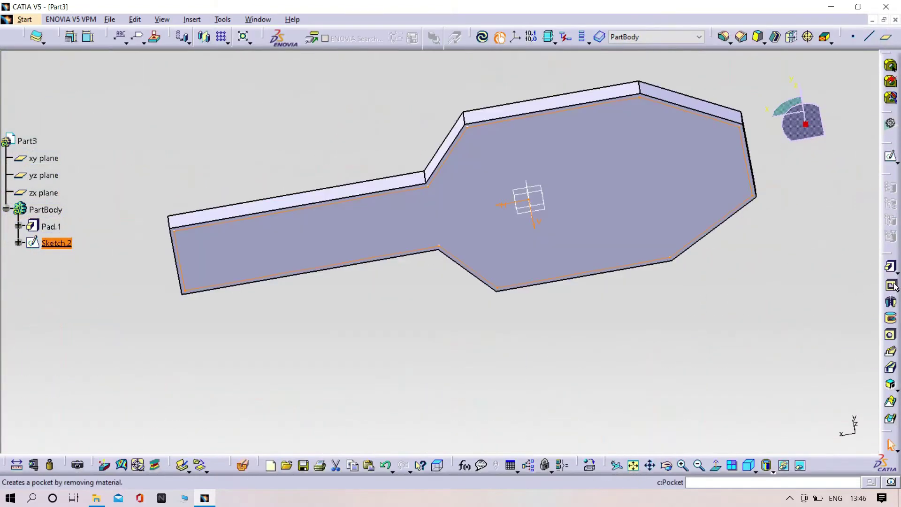
# Step: Cut a pocket from the inner offset profile into the pad's underside with a depth of 7 mm
pyautogui.click(892, 285)
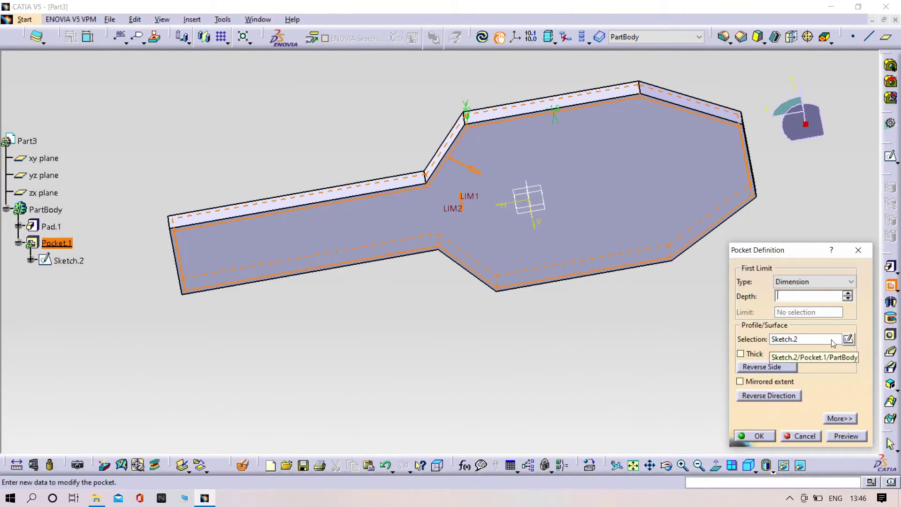
pyautogui.write('8')
pyautogui.click(463, 379)
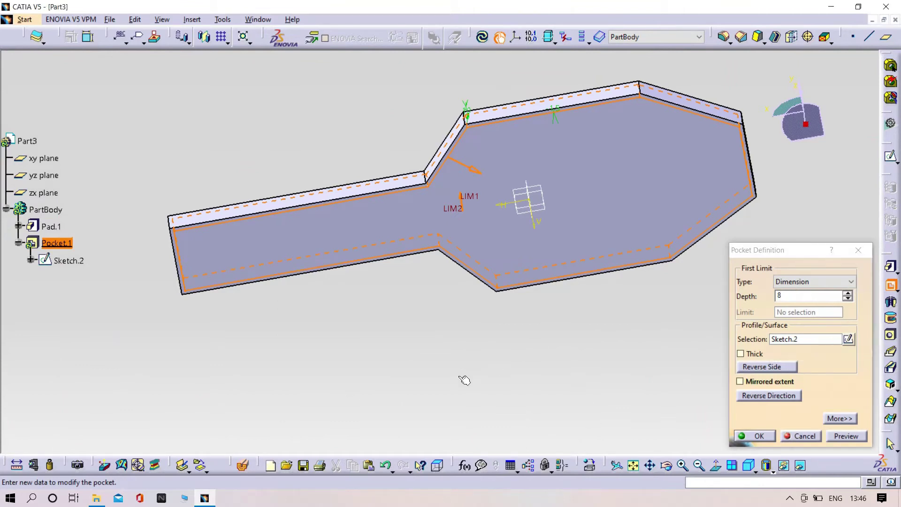
pyautogui.click(844, 435)
pyautogui.moveTo(449, 281); pyautogui.dragTo(394, 297, button='middle')
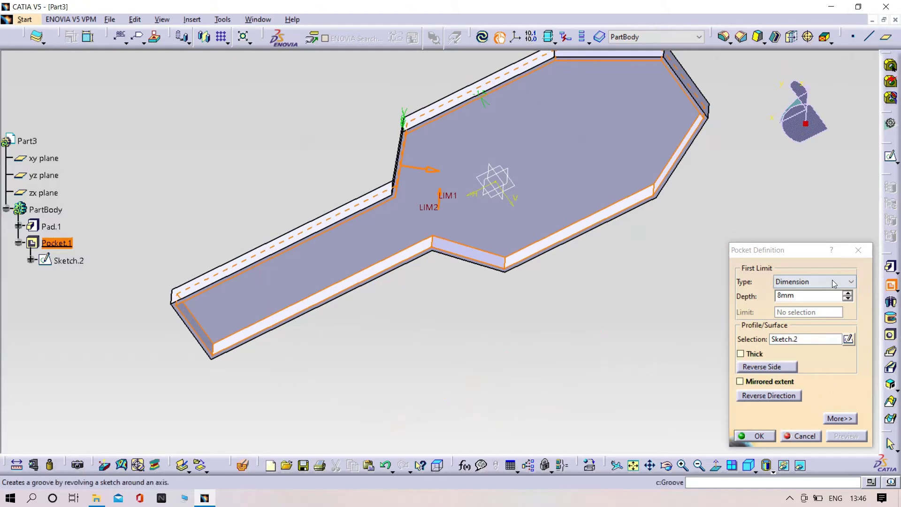
pyautogui.click(847, 298)
pyautogui.click(747, 431)
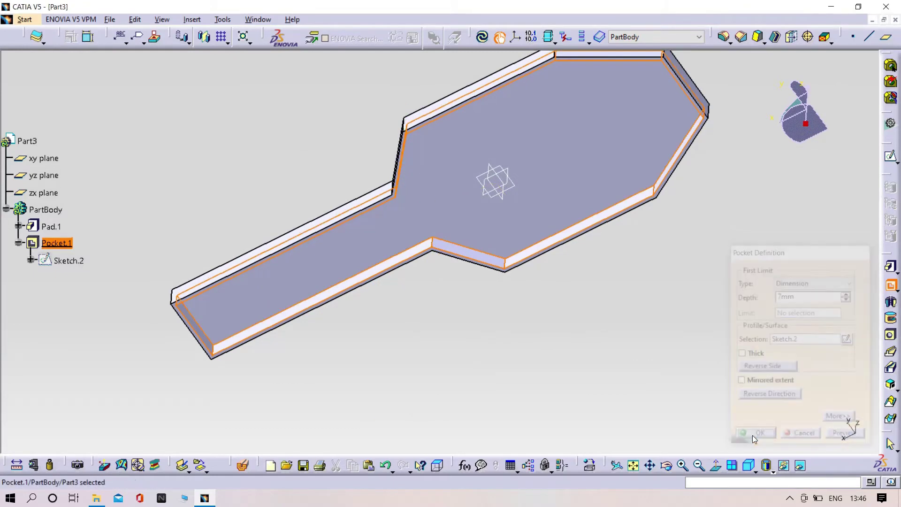
# Step: Chamfer one long straight edge of the wide section's outer face at 5 mm and 45 degrees
pyautogui.moveTo(193, 185); pyautogui.dragTo(643, 220, button='middle')
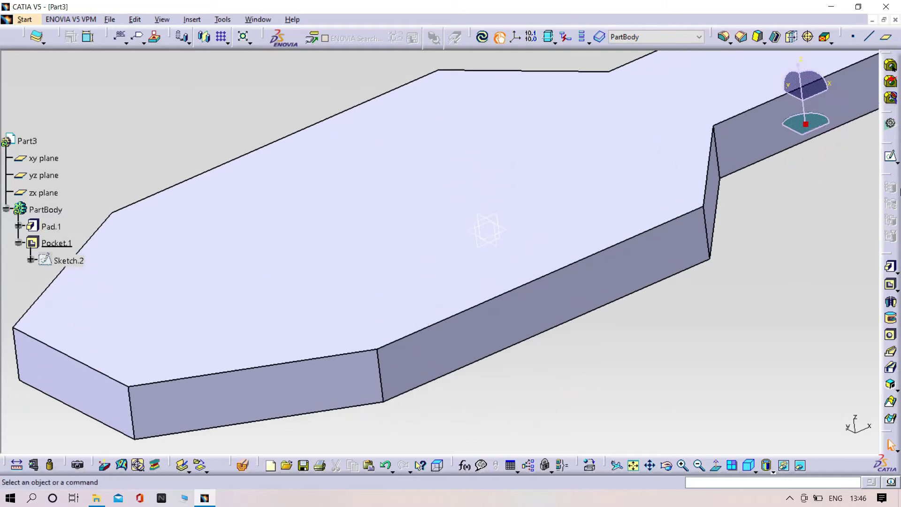
pyautogui.click(741, 37)
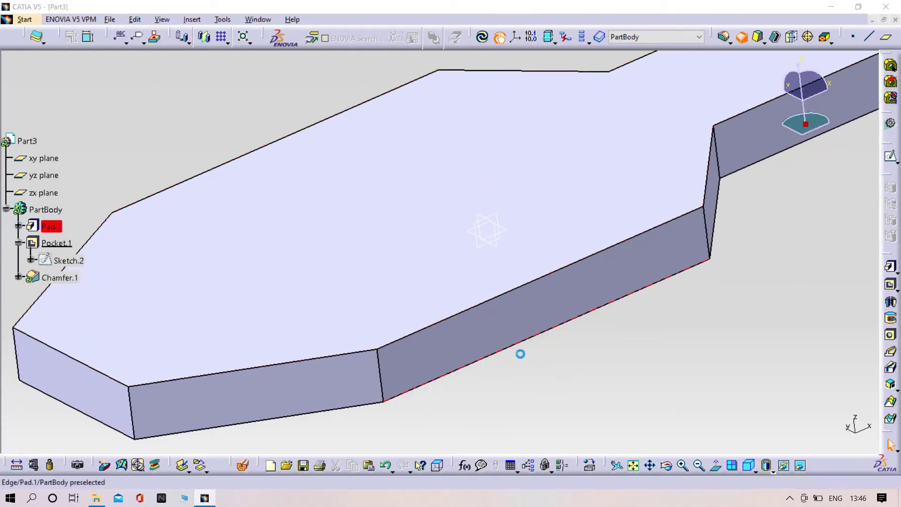
pyautogui.click(534, 279)
pyautogui.click(857, 436)
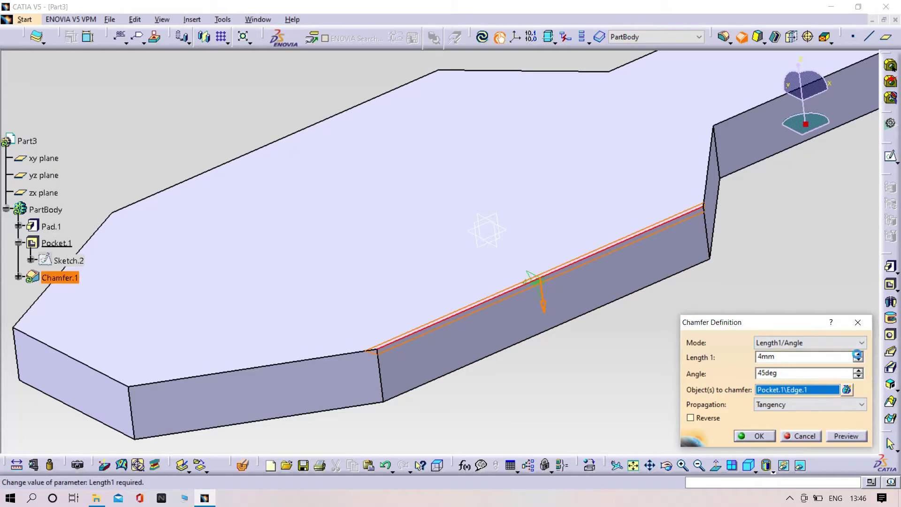
pyautogui.click(848, 437)
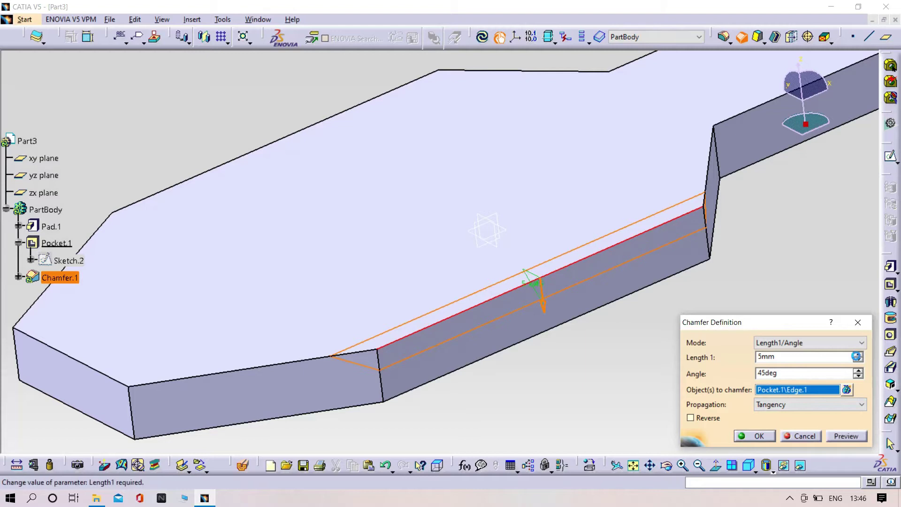
pyautogui.click(847, 436)
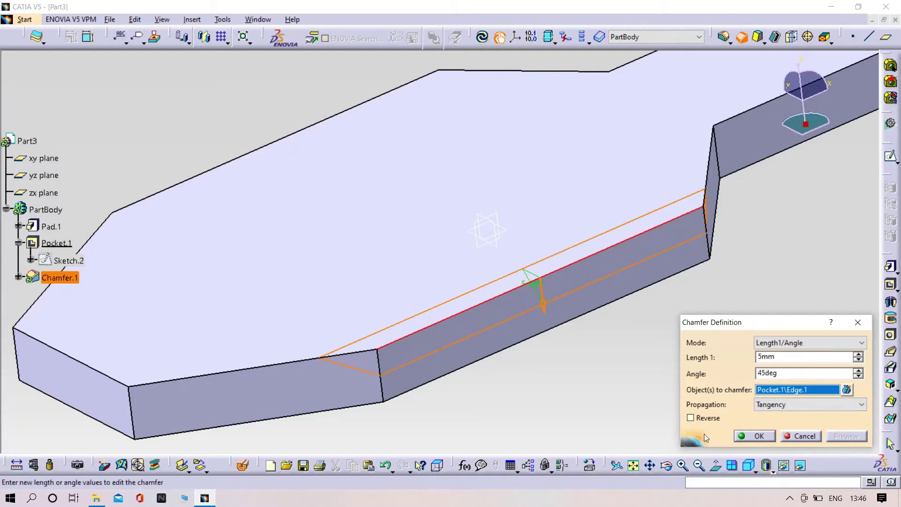
pyautogui.click(743, 436)
# Step: Edit the pocket's definition and set its depth to 6 mm
pyautogui.moveTo(686, 396); pyautogui.dragTo(72, 334, button='middle')
pyautogui.doubleClick(56, 243)
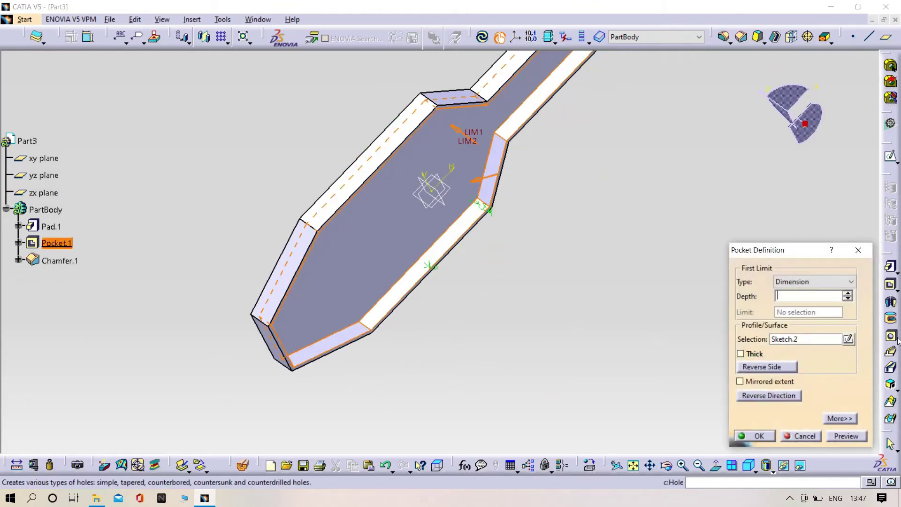
pyautogui.write('6')
pyautogui.press('Return')
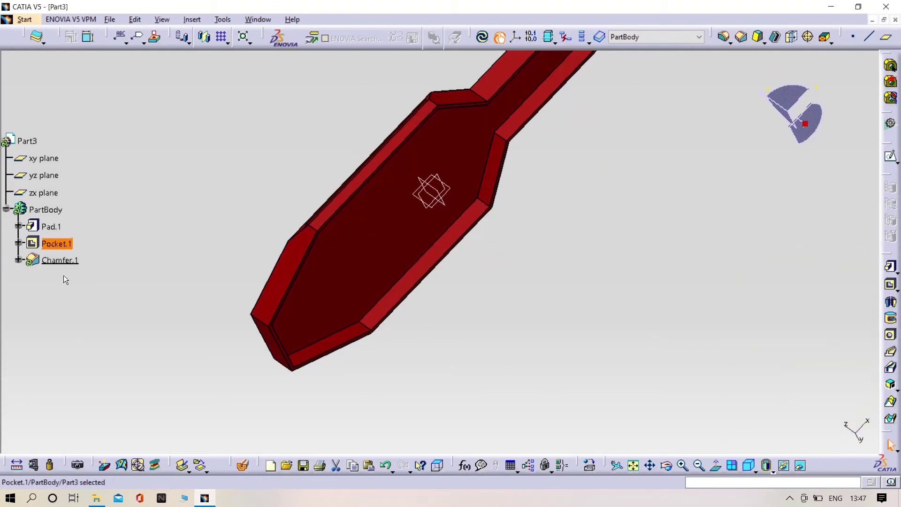
# Step: Reopen the long-edge chamfer's definition and reapply it with 5 mm length and 45 degree angle
pyautogui.doubleClick(61, 260)
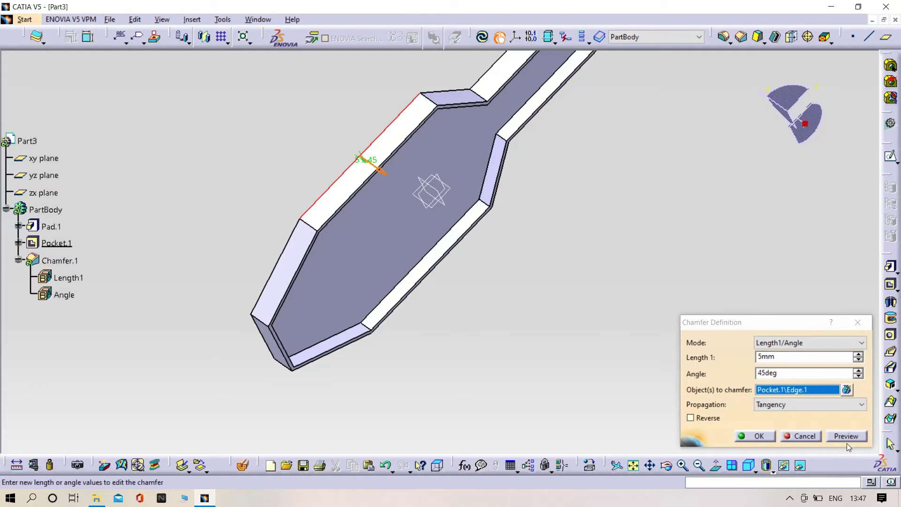
pyautogui.click(850, 436)
pyautogui.click(755, 436)
# Step: Chamfer the adjoining slanted edge of the wide section's outer face at 5 mm and 45 degrees
pyautogui.moveTo(629, 354); pyautogui.dragTo(585, 267, button='middle')
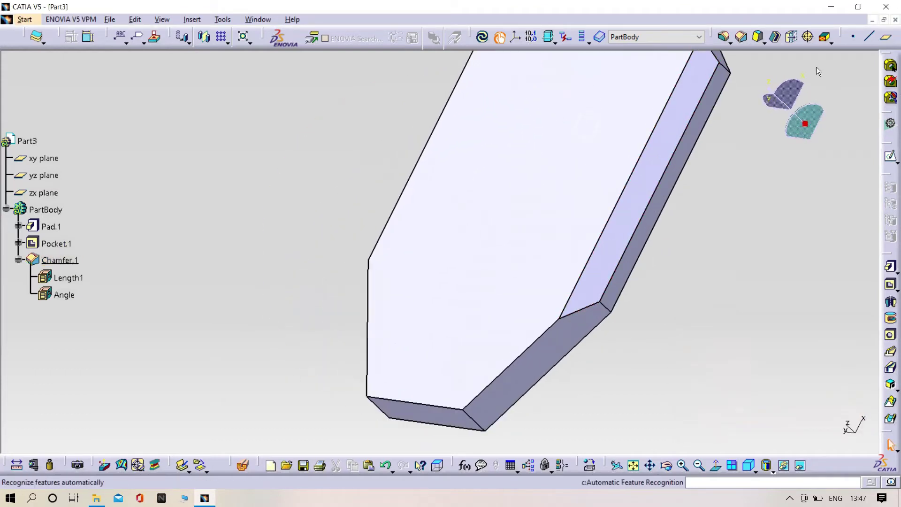
pyautogui.click(741, 37)
pyautogui.click(506, 372)
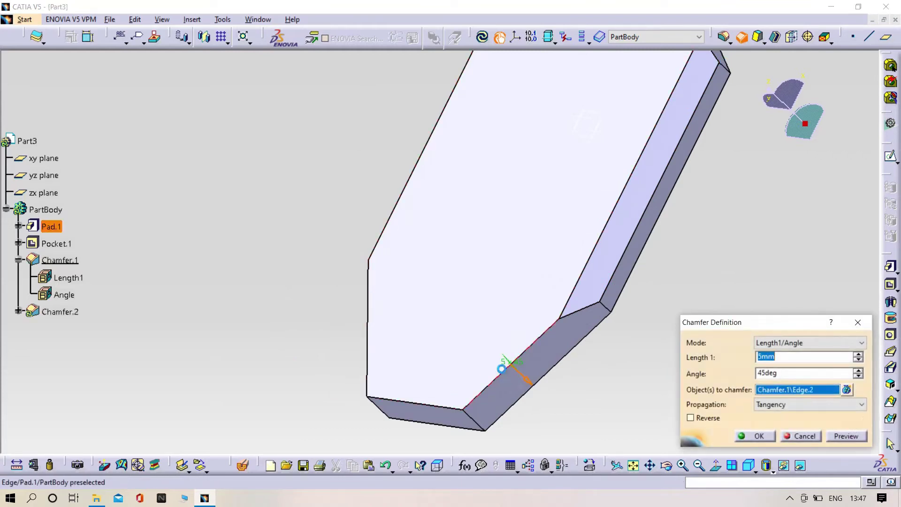
pyautogui.click(847, 436)
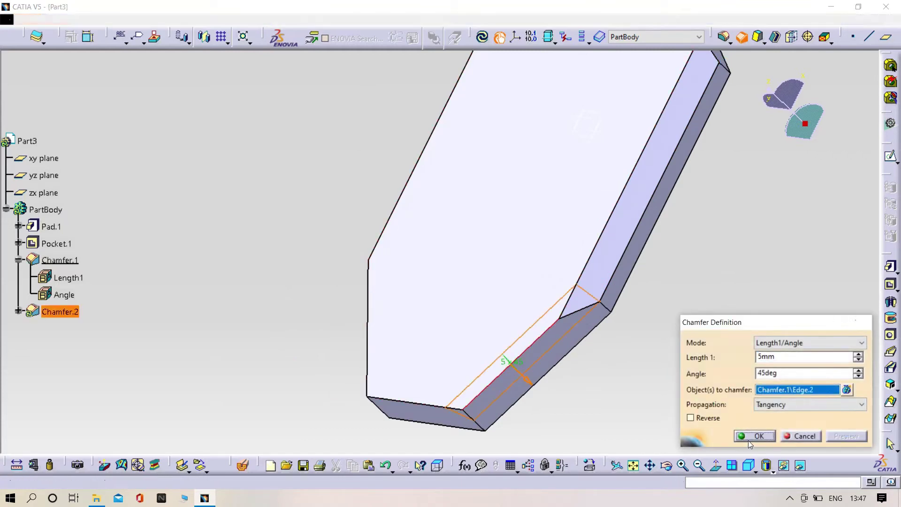
pyautogui.click(755, 436)
# Step: Chamfer the short end edge of the wide section's outer face at 5 mm and 45 degrees
pyautogui.moveTo(285, 287); pyautogui.dragTo(403, 251, button='middle')
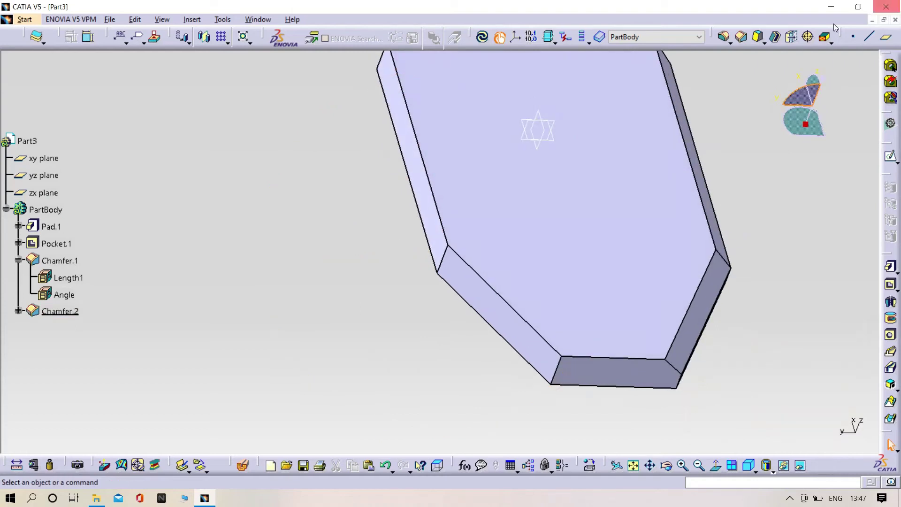
pyautogui.click(741, 36)
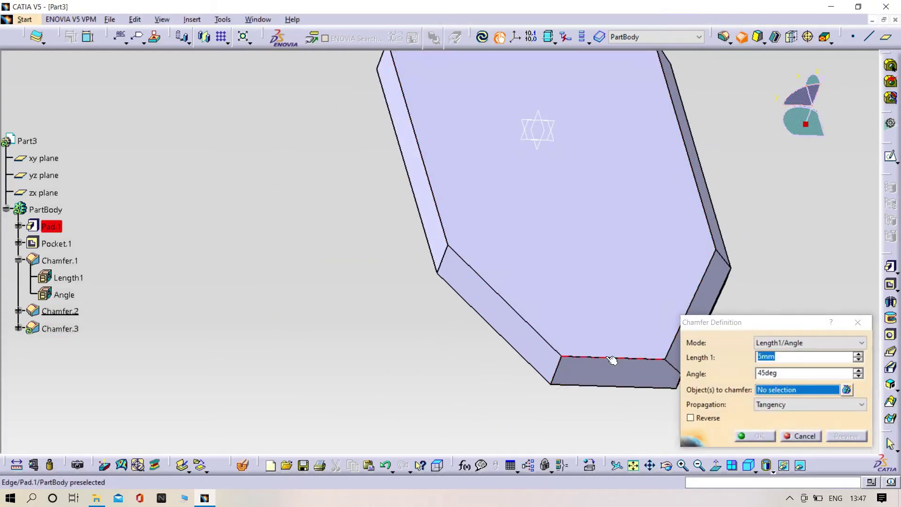
pyautogui.click(612, 360)
pyautogui.click(839, 436)
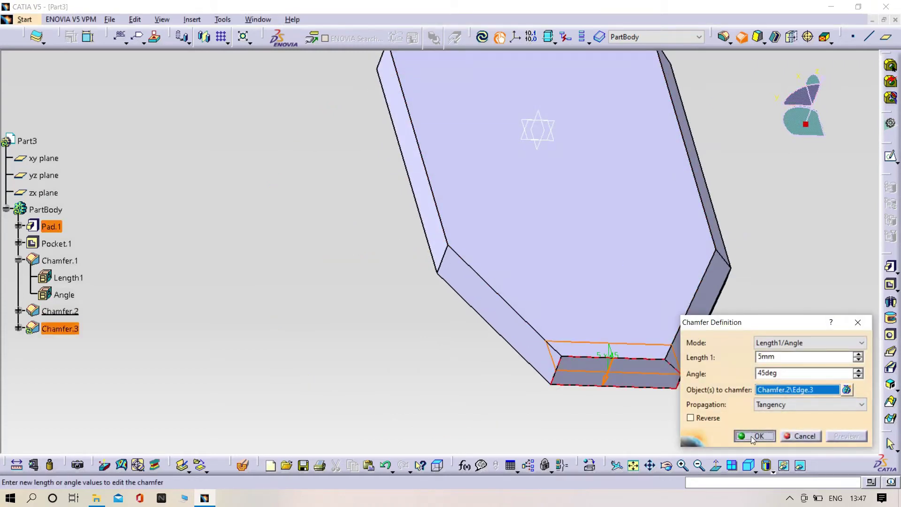
pyautogui.click(752, 436)
pyautogui.moveTo(483, 358); pyautogui.dragTo(554, 277, button='middle')
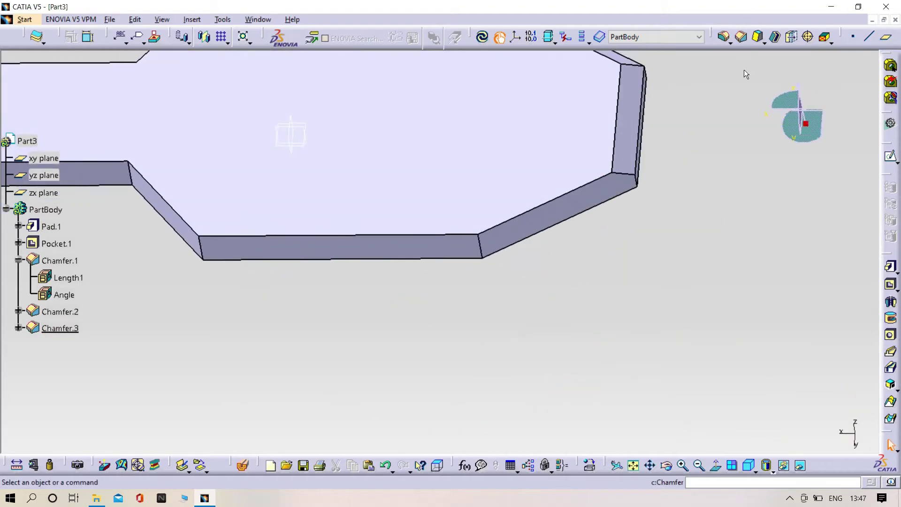
# Step: Chamfer the second slanted edge beside the wide section's short end on the outer face at 5 mm and 45 degrees
pyautogui.click(741, 36)
pyautogui.click(529, 209)
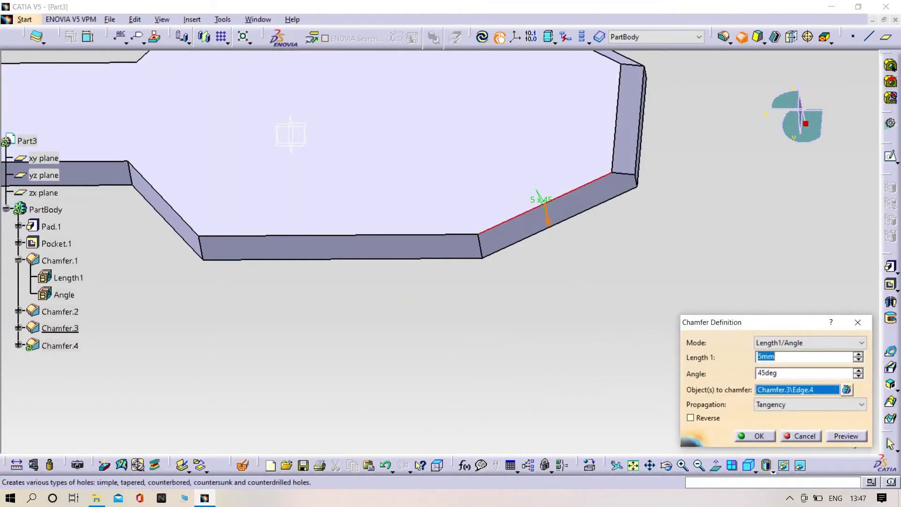
pyautogui.click(846, 436)
pyautogui.click(756, 436)
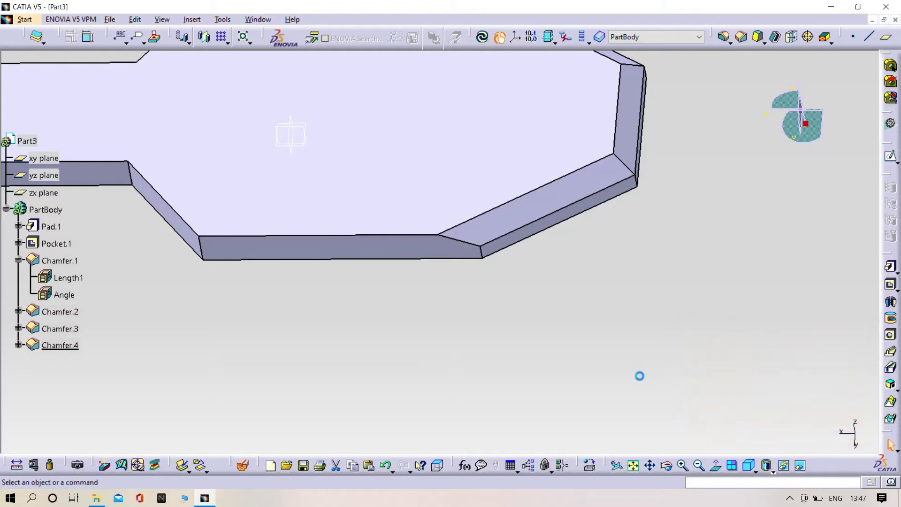
pyautogui.moveTo(637, 374); pyautogui.dragTo(839, 337, button='middle')
pyautogui.click(741, 36)
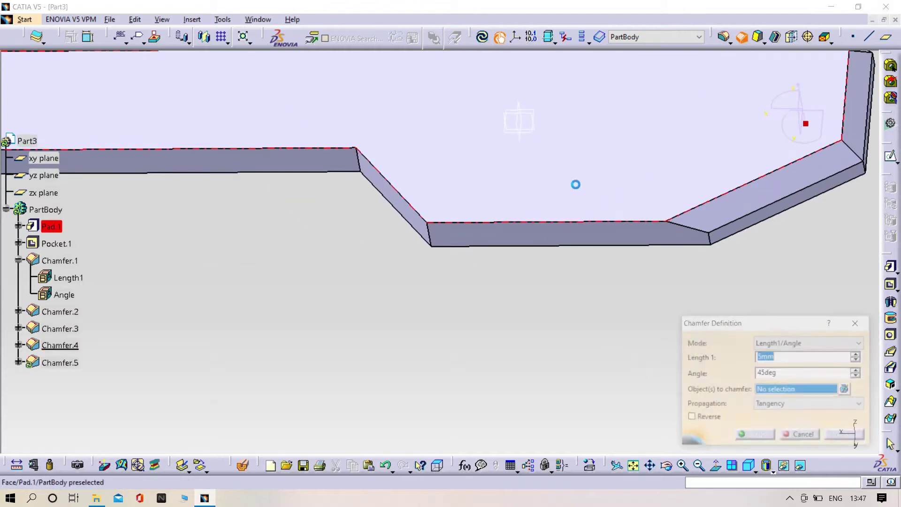
pyautogui.click(590, 220)
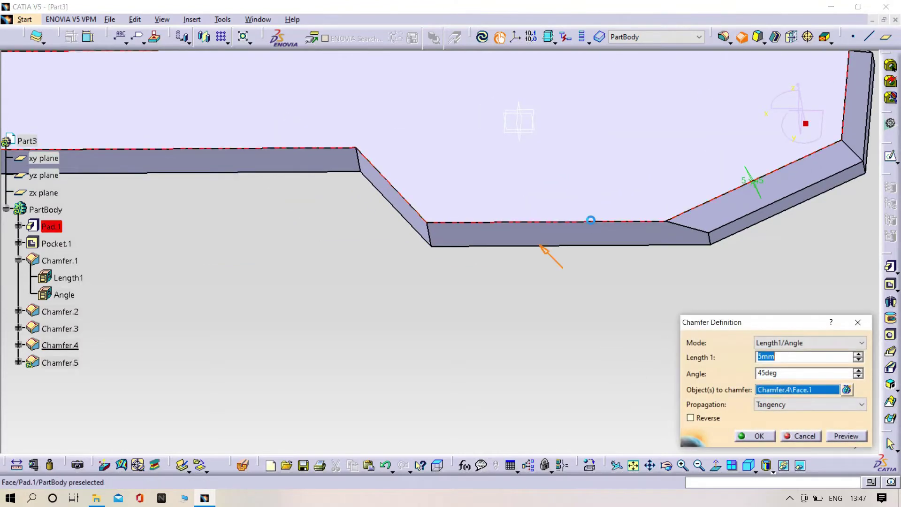
pyautogui.click(850, 436)
pyautogui.click(741, 436)
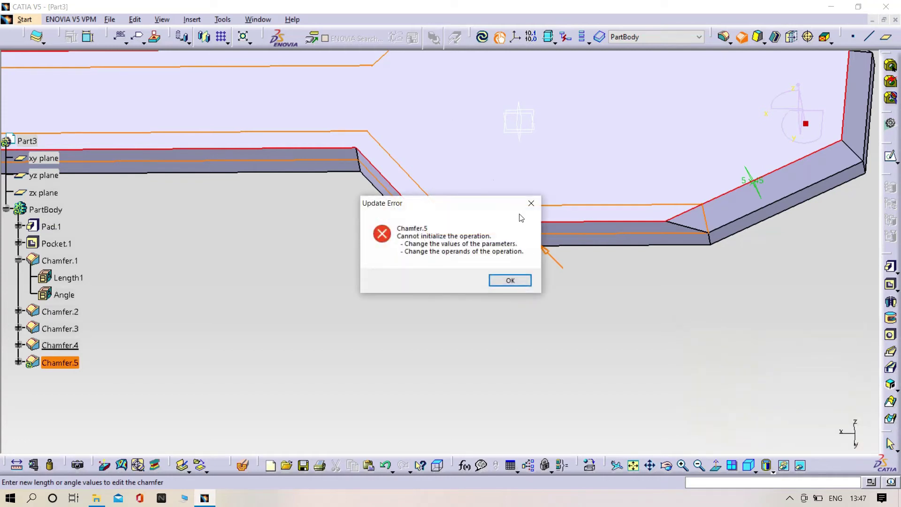
pyautogui.click(530, 203)
pyautogui.click(799, 436)
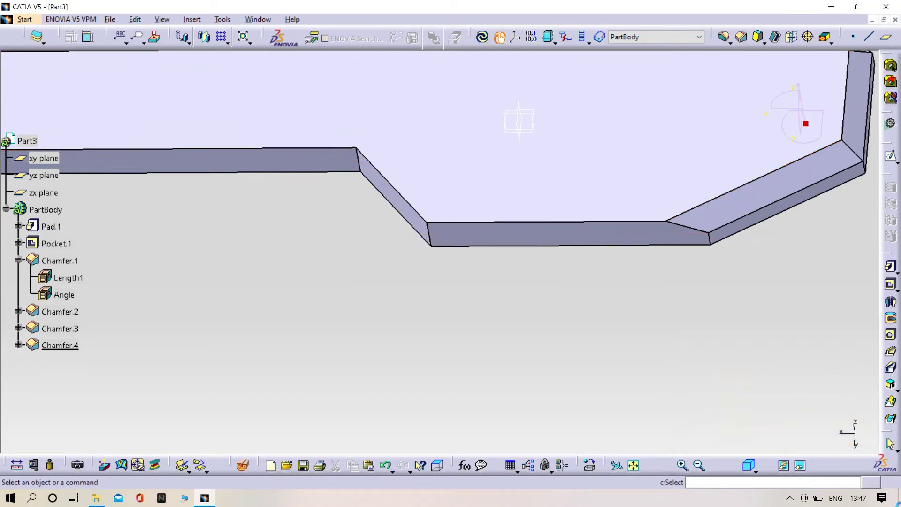
# Step: Chamfer the remaining long side edge of the wide section's outer face at 5 mm and 45 degrees
pyautogui.moveTo(398, 341); pyautogui.dragTo(438, 221, button='middle')
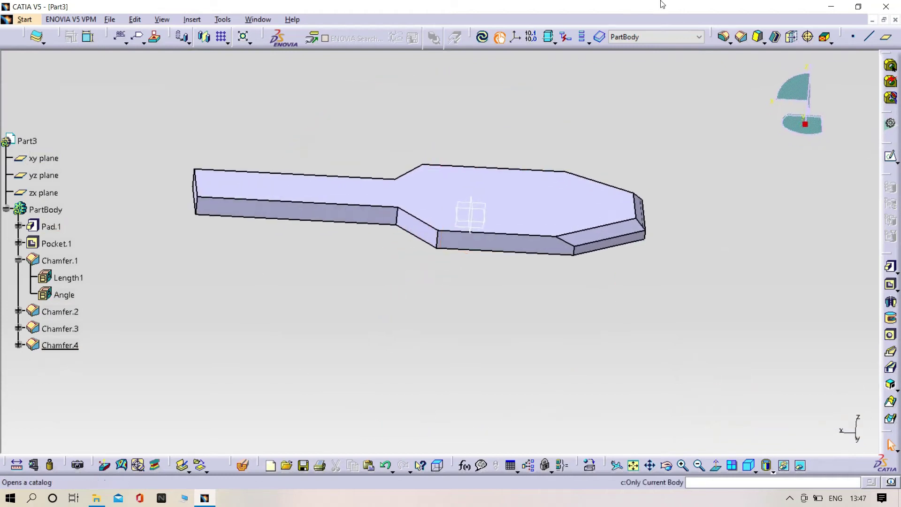
pyautogui.click(740, 37)
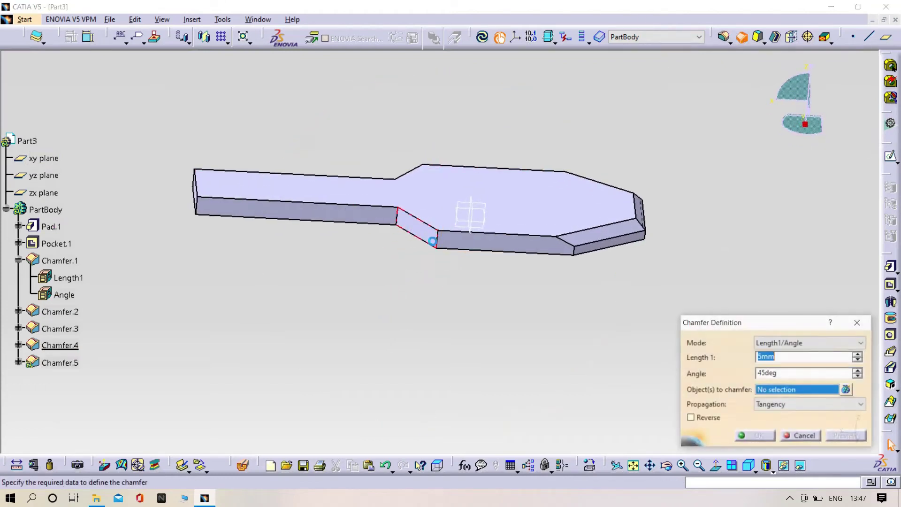
pyautogui.click(502, 232)
pyautogui.click(830, 434)
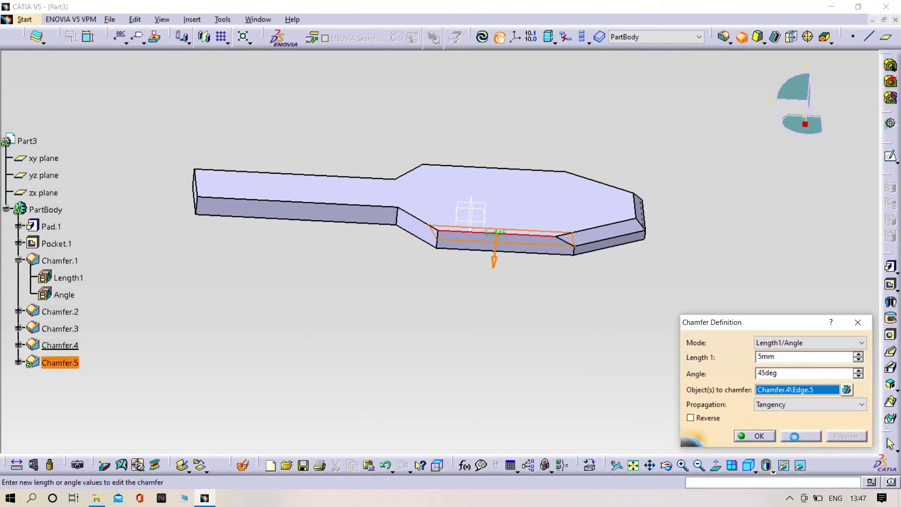
pyautogui.click(752, 434)
# Step: Chamfer the adjoining slanted transition edge between the wide and narrow sections at 5 mm and 45 degrees
pyautogui.moveTo(372, 323); pyautogui.dragTo(520, 341, button='middle')
pyautogui.click(741, 36)
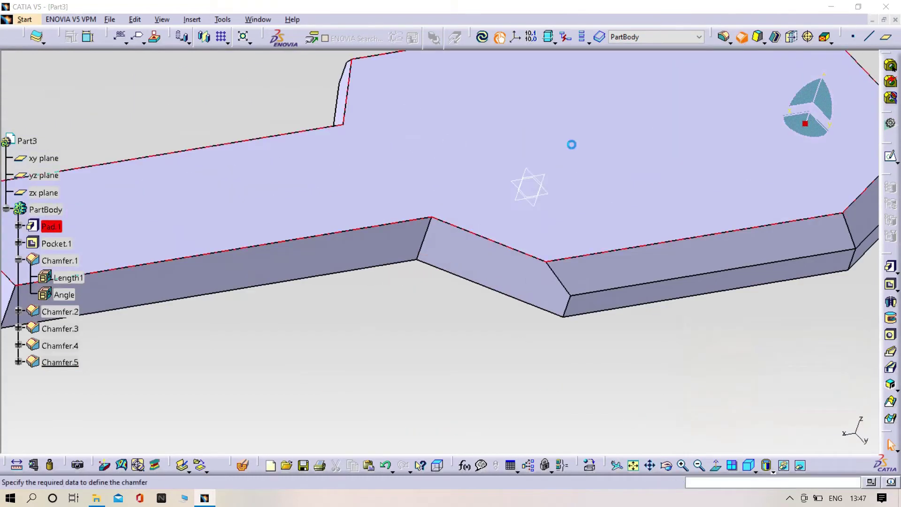
pyautogui.click(457, 228)
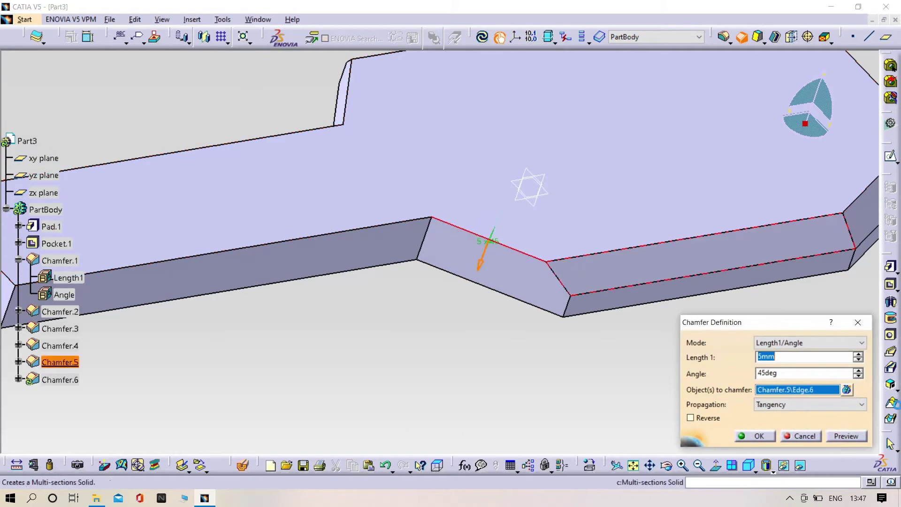
pyautogui.click(849, 435)
pyautogui.click(755, 436)
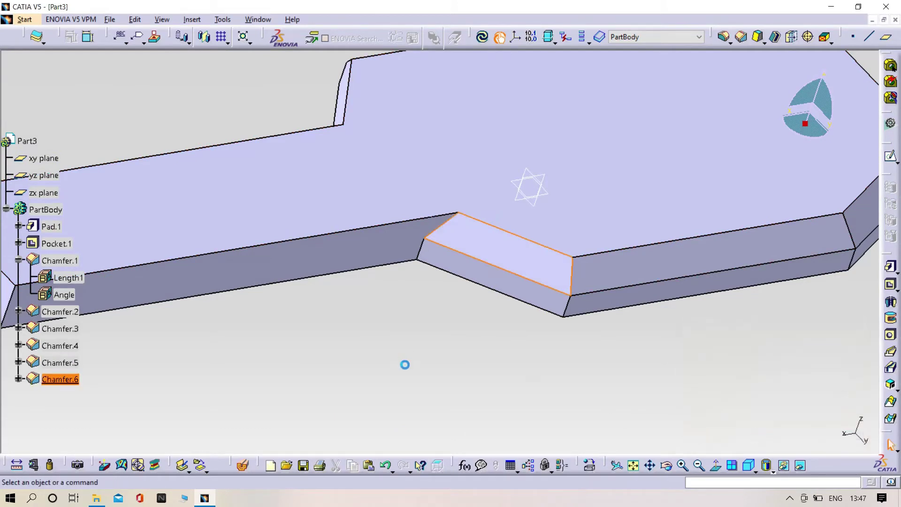
# Step: Chamfer the narrow section's long outer-face edge next to the chamfered transition at 5 mm and 45 degrees
pyautogui.moveTo(404, 364); pyautogui.dragTo(568, 395, button='middle')
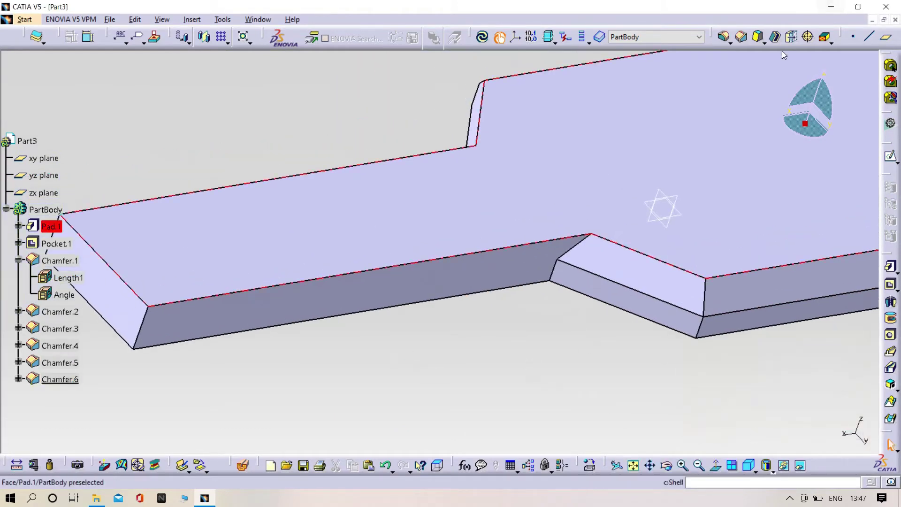
pyautogui.click(741, 37)
pyautogui.click(392, 266)
pyautogui.click(840, 436)
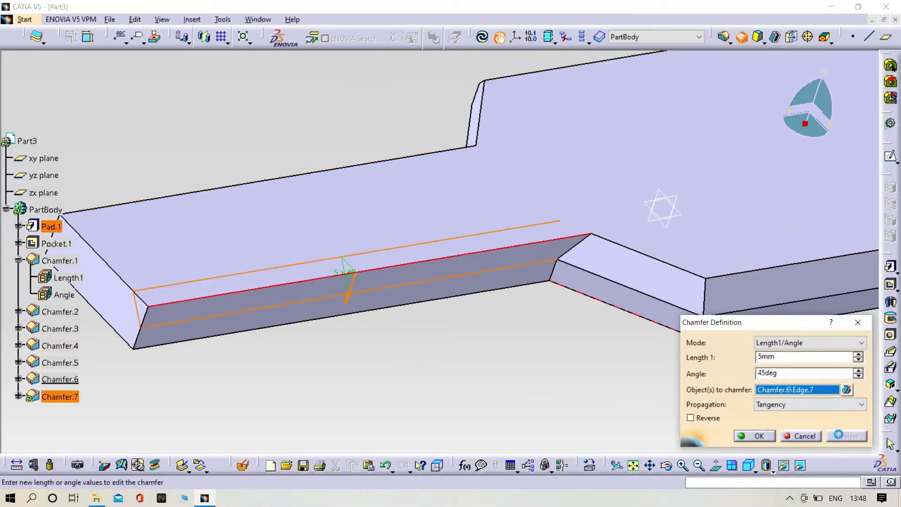
pyautogui.click(748, 436)
# Step: Chamfer the short end edge of the narrow section's outer face at 5 mm and 45 degrees
pyautogui.moveTo(528, 372); pyautogui.dragTo(700, 412, button='middle')
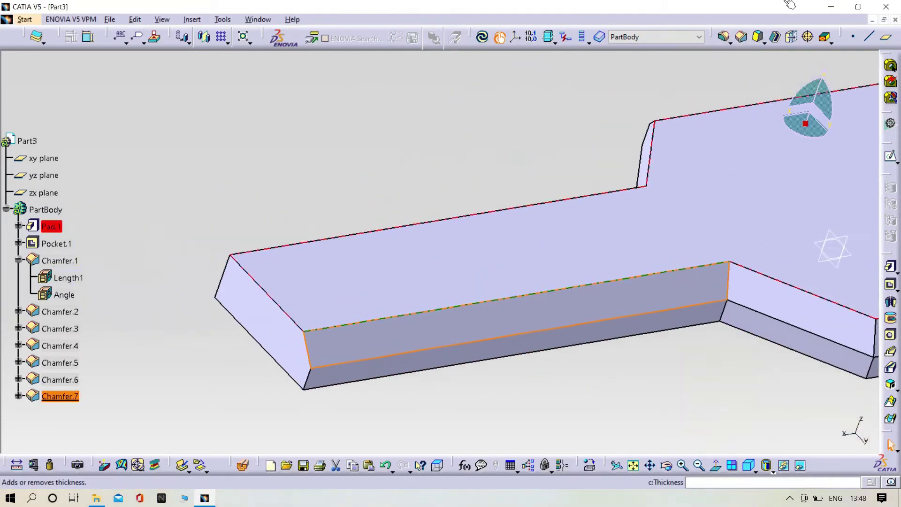
pyautogui.click(740, 37)
pyautogui.click(261, 285)
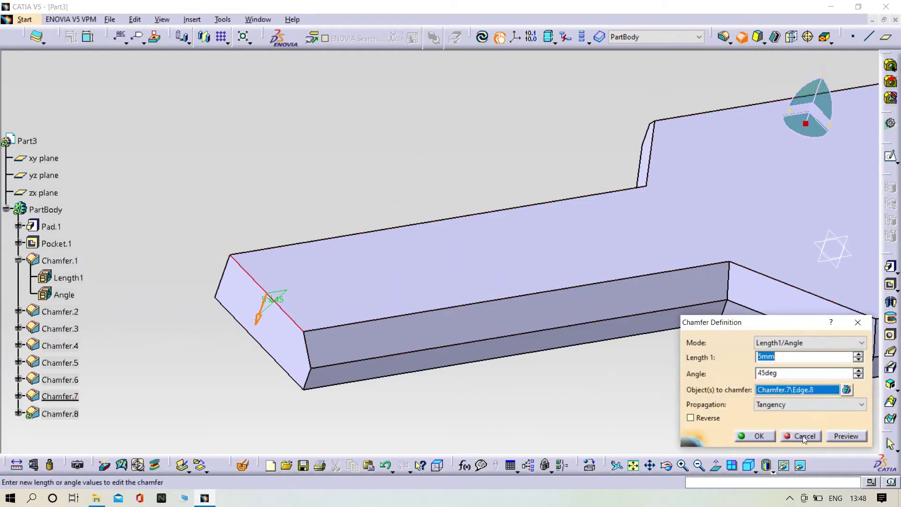
pyautogui.click(843, 439)
pyautogui.click(744, 438)
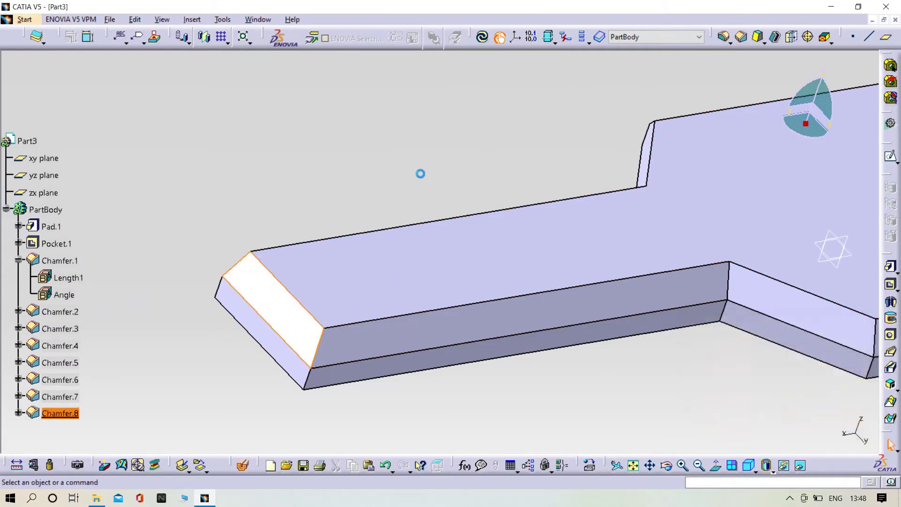
# Step: Chamfer the slanted transition edge on the opposite side of the plate's outer face at 5 mm and 45 degrees
pyautogui.moveTo(421, 173); pyautogui.dragTo(580, 177, button='middle')
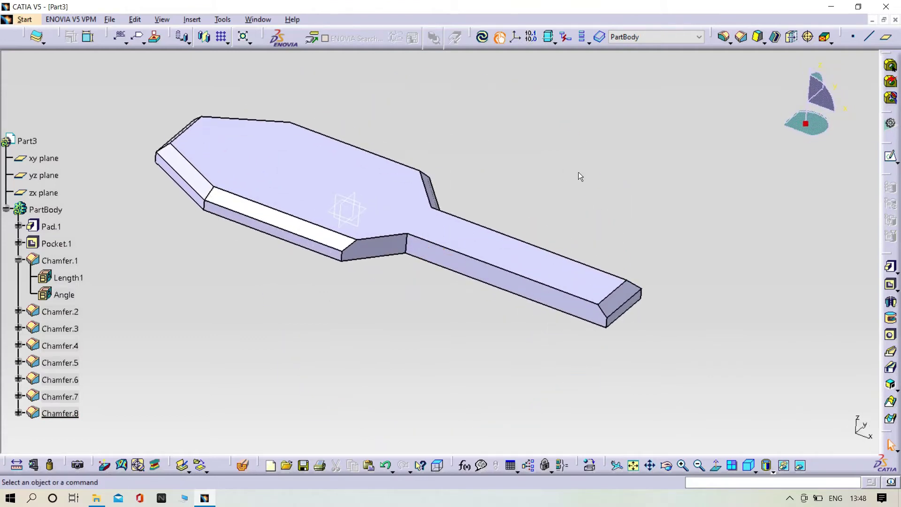
pyautogui.click(741, 36)
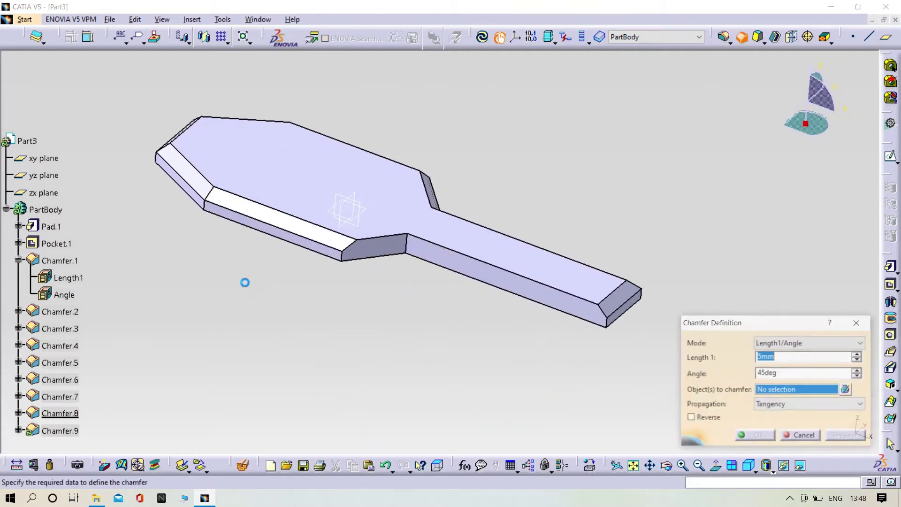
pyautogui.click(383, 240)
pyautogui.click(840, 438)
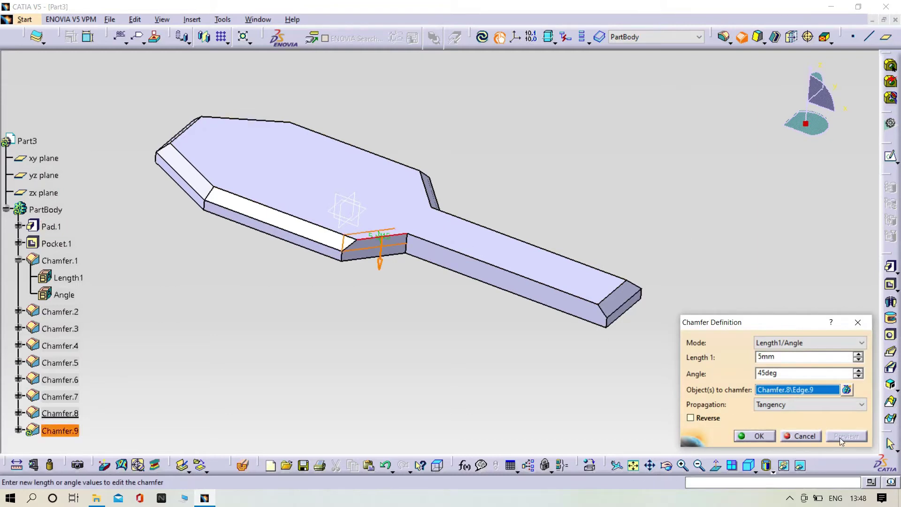
pyautogui.click(759, 436)
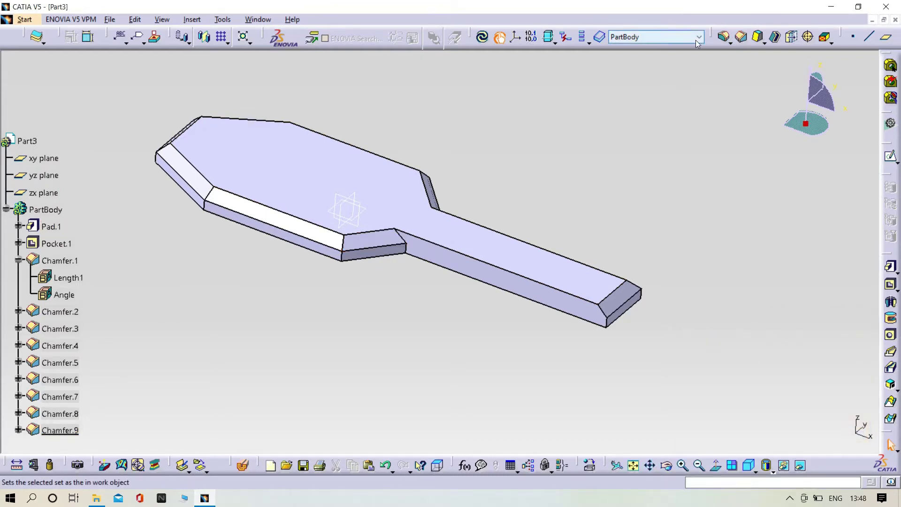
# Step: Chamfer the last unchamfered long edge of the narrow section's outer face at 5 mm and 45 degrees
pyautogui.click(740, 37)
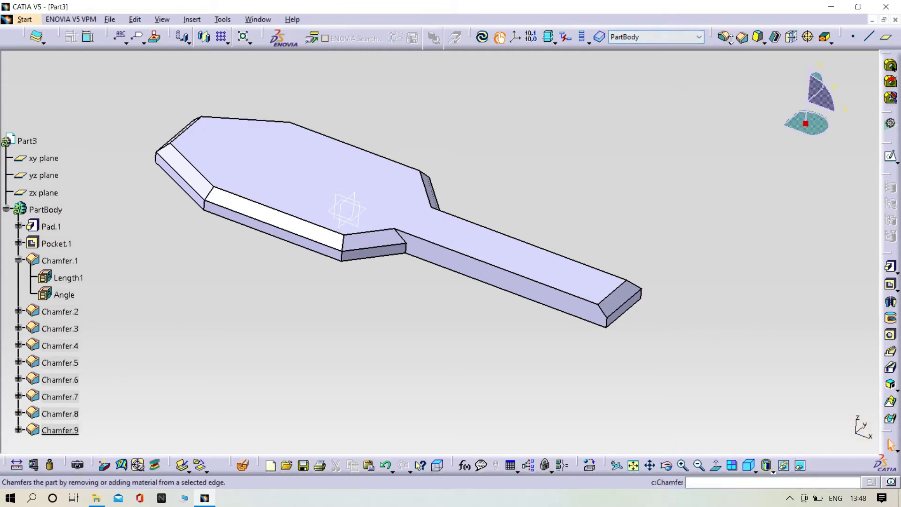
pyautogui.click(507, 274)
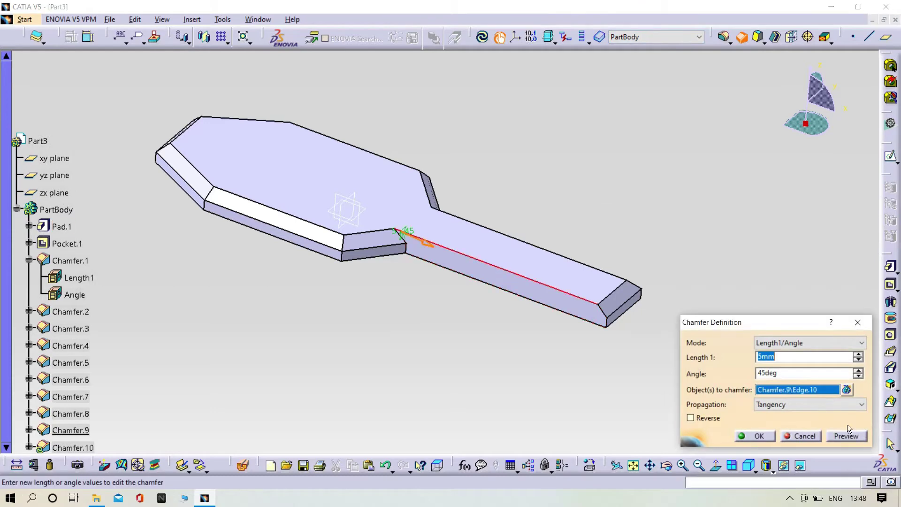
pyautogui.click(746, 437)
# Step: Switch to the Part1 document with its open sketch and clear the selected pocket outline
pyautogui.moveTo(681, 254); pyautogui.dragTo(237, 244, button='middle')
pyautogui.moveTo(540, 279); pyautogui.dragTo(396, 343, button='middle')
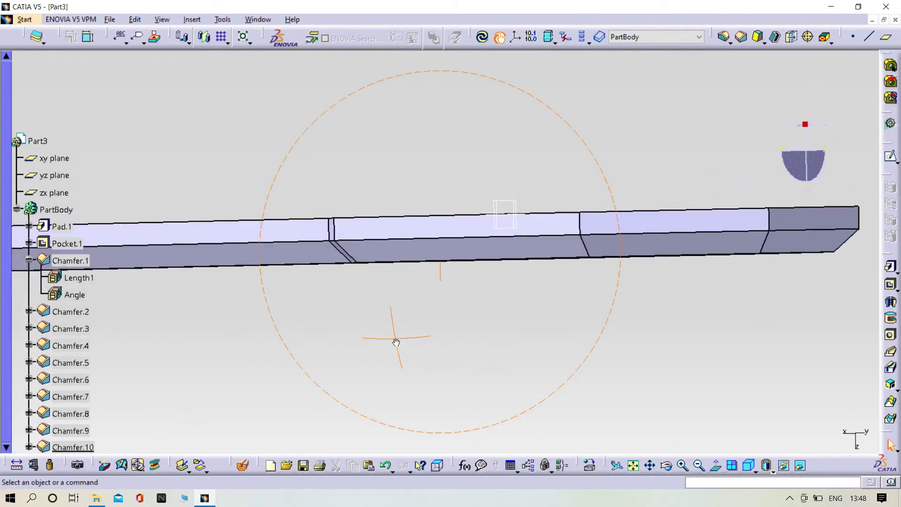
pyautogui.moveTo(502, 302); pyautogui.dragTo(392, 275, button='middle')
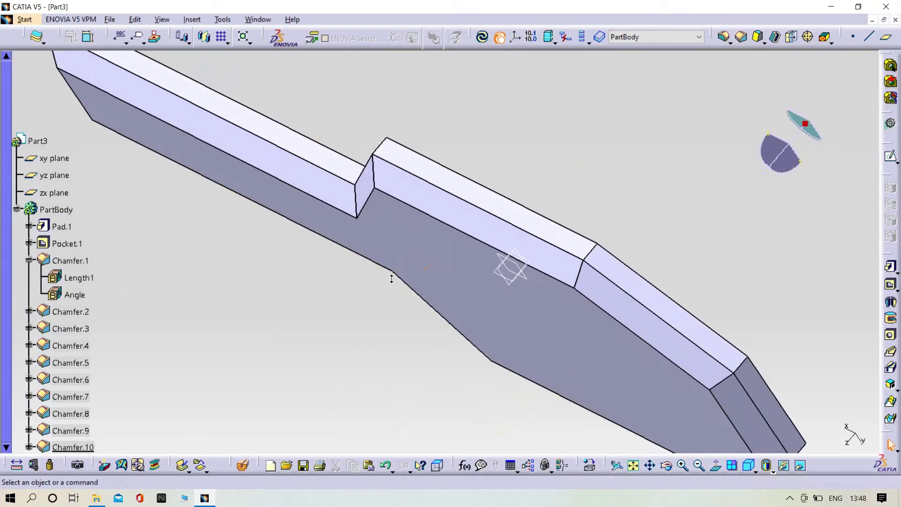
pyautogui.click(874, 21)
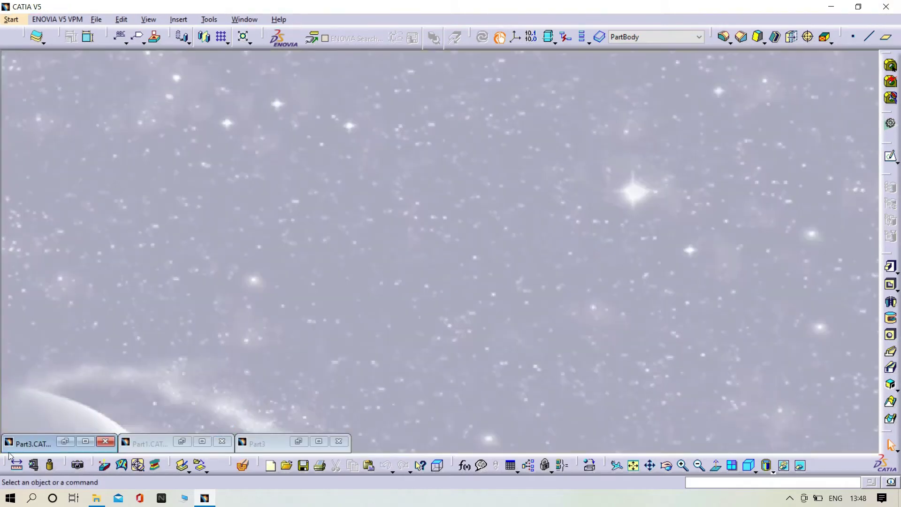
pyautogui.click(84, 441)
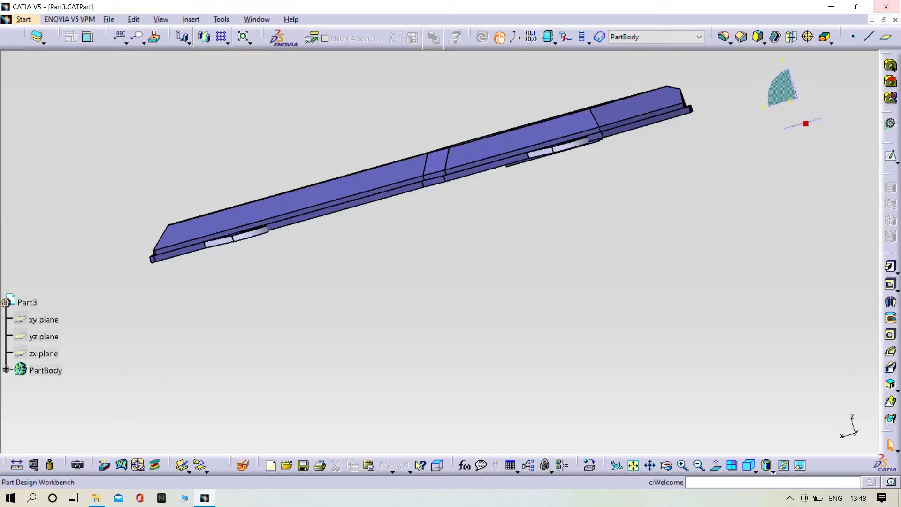
pyautogui.click(872, 20)
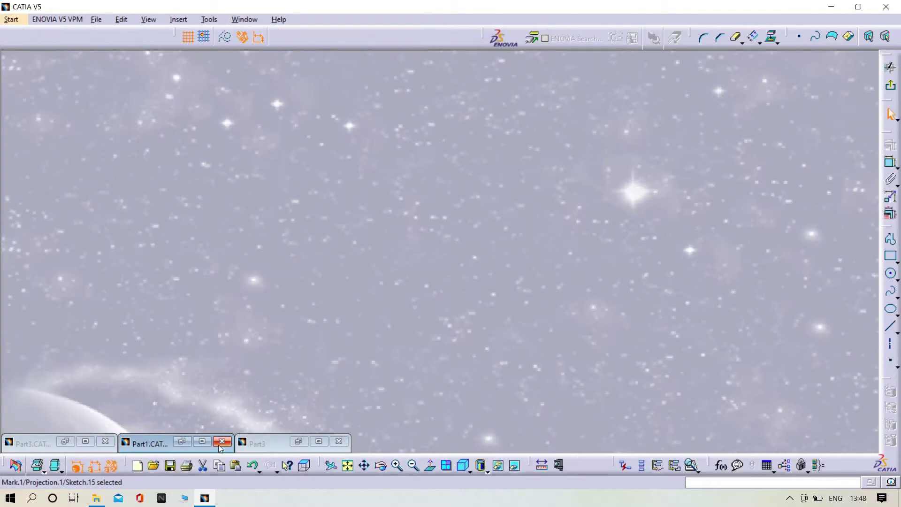
pyautogui.click(201, 443)
pyautogui.moveTo(483, 302)
pyautogui.mouseDown(button='middle')
pyautogui.moveTo(615, 275)
pyautogui.moveTo(636, 370)
pyautogui.mouseUp(button='middle')
pyautogui.click(615, 275)
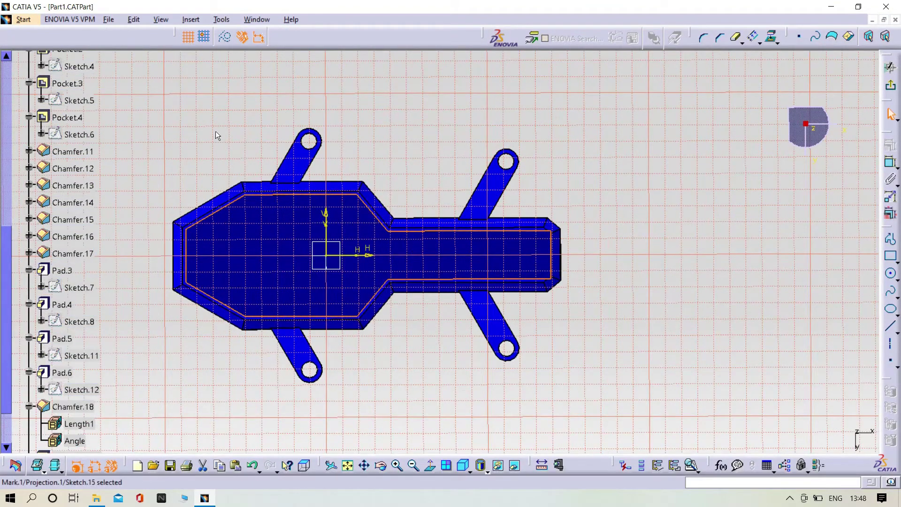
# Step: Select the faces of all four mounting arms in Part1 and project them into the open sketch as 3D elements
pyautogui.moveTo(348, 372); pyautogui.dragTo(351, 311, button='middle')
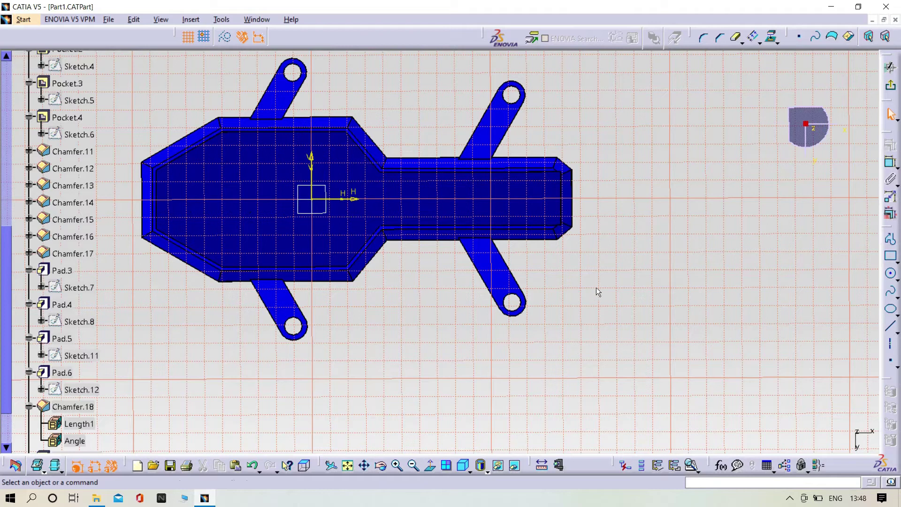
pyautogui.moveTo(596, 288)
pyautogui.mouseDown(button='middle')
pyautogui.moveTo(607, 323)
pyautogui.moveTo(604, 303)
pyautogui.mouseUp(button='middle')
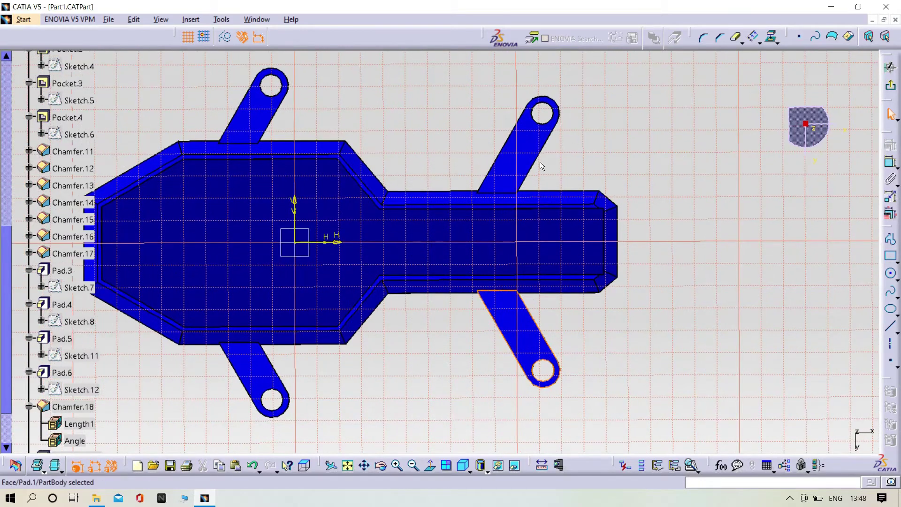
pyautogui.keyDown('ctrl'); pyautogui.click(519, 157); pyautogui.keyUp('ctrl')
pyautogui.keyDown('ctrl'); pyautogui.click(276, 123); pyautogui.keyUp('ctrl')
pyautogui.keyDown('ctrl'); pyautogui.click(257, 362); pyautogui.keyUp('ctrl')
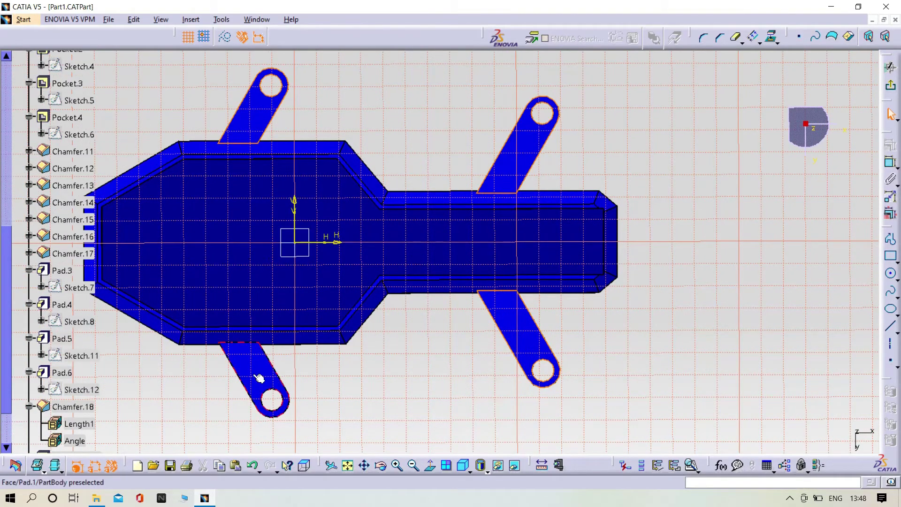
pyautogui.click(757, 39)
pyautogui.click(770, 42)
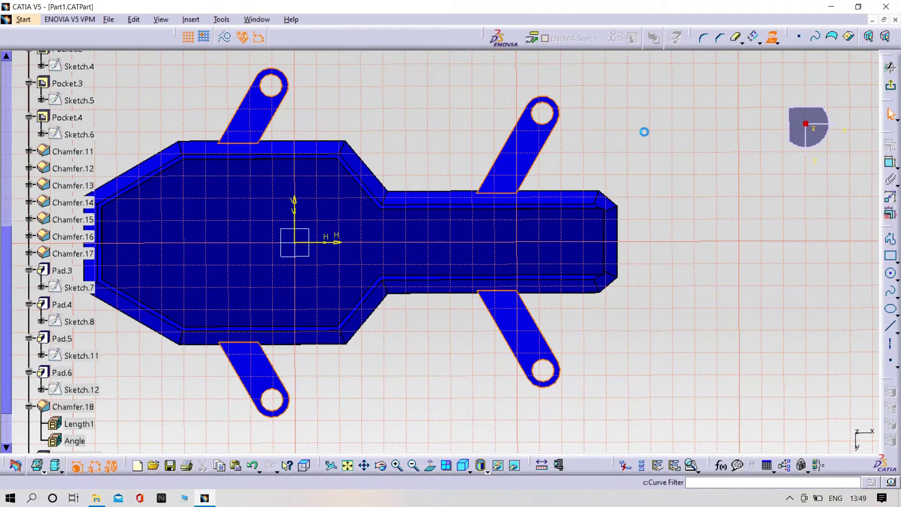
# Step: Switch to the Part3 document and start a sketch on the flat rim face around the plate's pocket
pyautogui.click(872, 21)
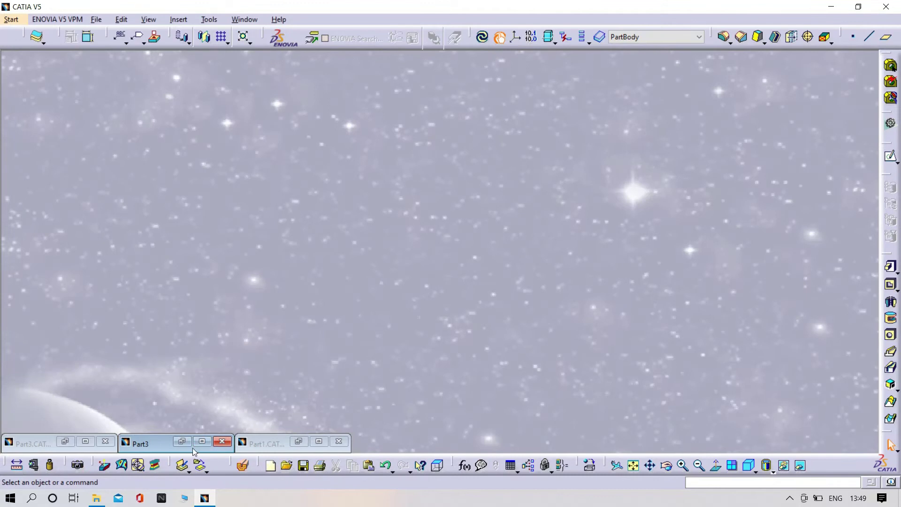
pyautogui.click(202, 442)
pyautogui.moveTo(573, 203); pyautogui.dragTo(187, 358, button='middle')
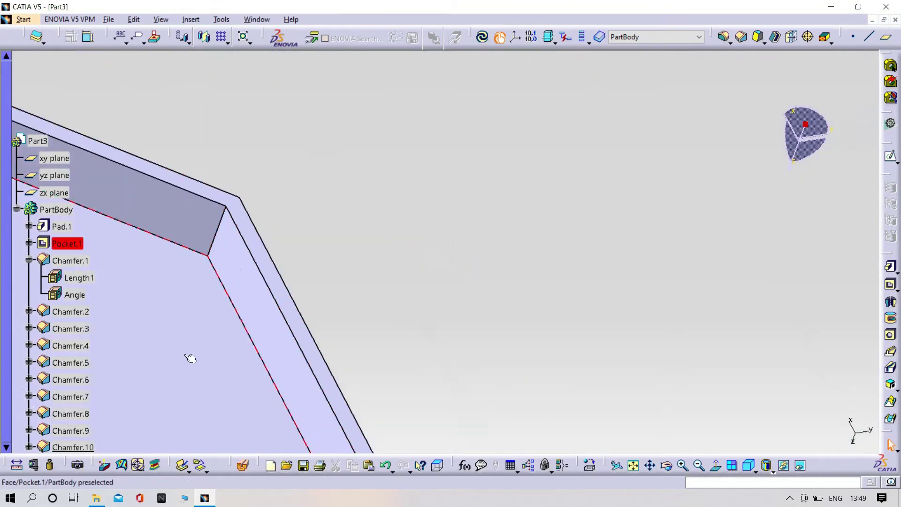
pyautogui.click(302, 325)
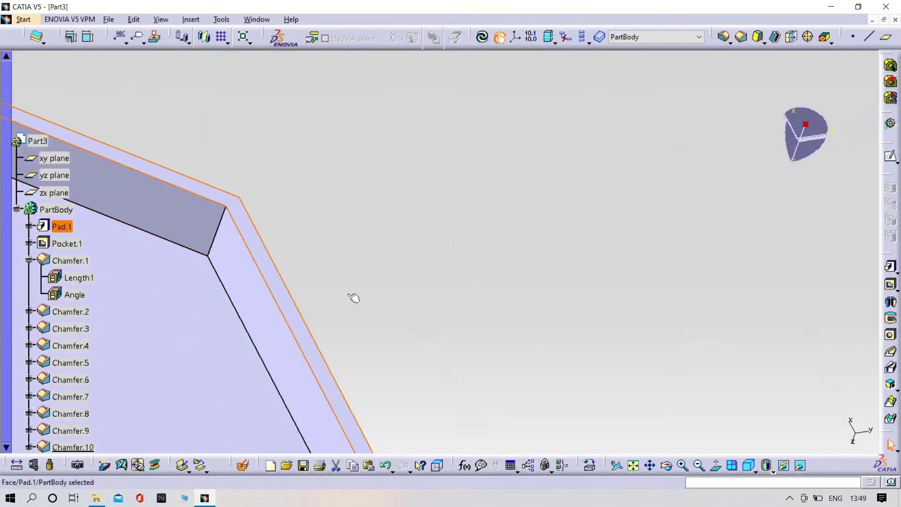
pyautogui.click(891, 162)
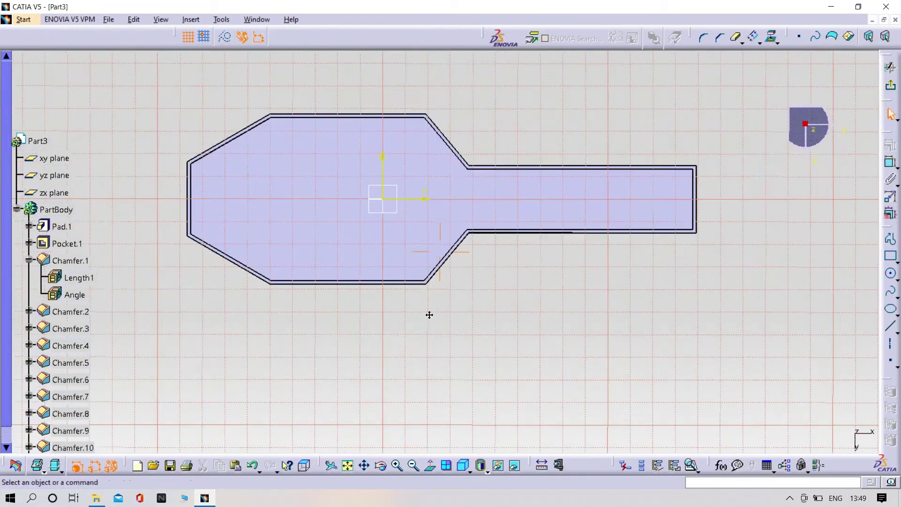
# Step: Paste the four copied mounting arm outlines into the sketch and clear the selection
pyautogui.moveTo(429, 315)
pyautogui.mouseDown(button='middle')
pyautogui.moveTo(382, 368)
pyautogui.moveTo(385, 387)
pyautogui.mouseUp(button='middle')
pyautogui.hotkey('ctrl', 'v')
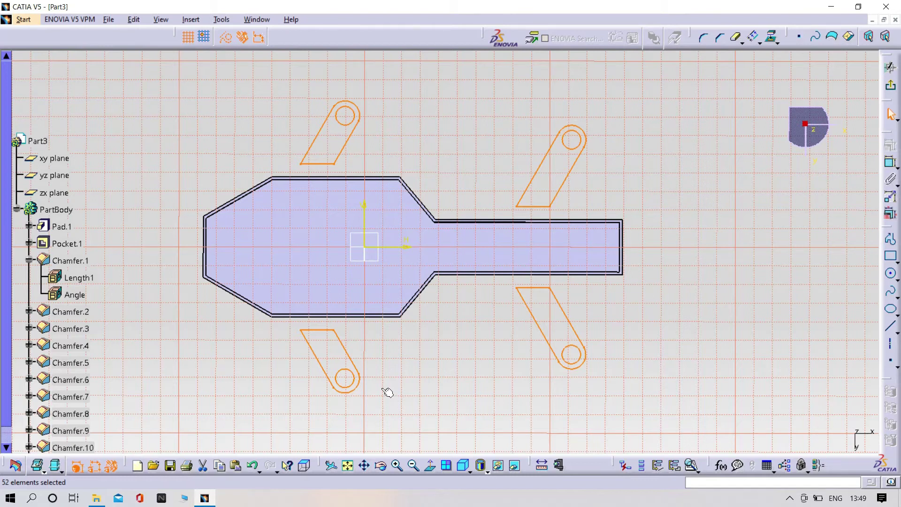
pyautogui.click(468, 373)
# Step: Extend both side lines of the upper arm at the narrow section past the plate's inner rim edge using Trim
pyautogui.moveTo(456, 362)
pyautogui.mouseDown(button='middle')
pyautogui.moveTo(442, 358)
pyautogui.moveTo(422, 408)
pyautogui.moveTo(415, 308)
pyautogui.mouseUp(button='middle')
pyautogui.moveTo(609, 245)
pyautogui.mouseDown(button='middle')
pyautogui.moveTo(513, 265)
pyautogui.moveTo(496, 295)
pyautogui.mouseUp(button='middle')
pyautogui.click(760, 41)
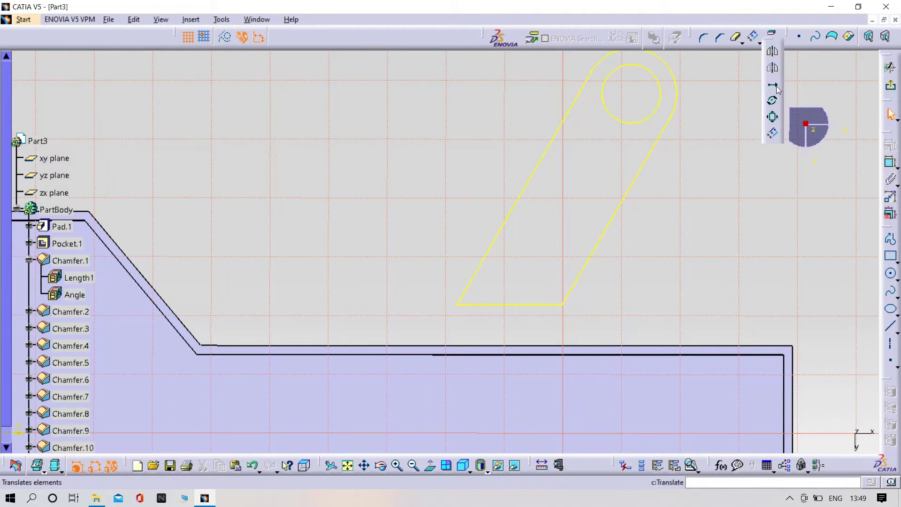
pyautogui.click(743, 42)
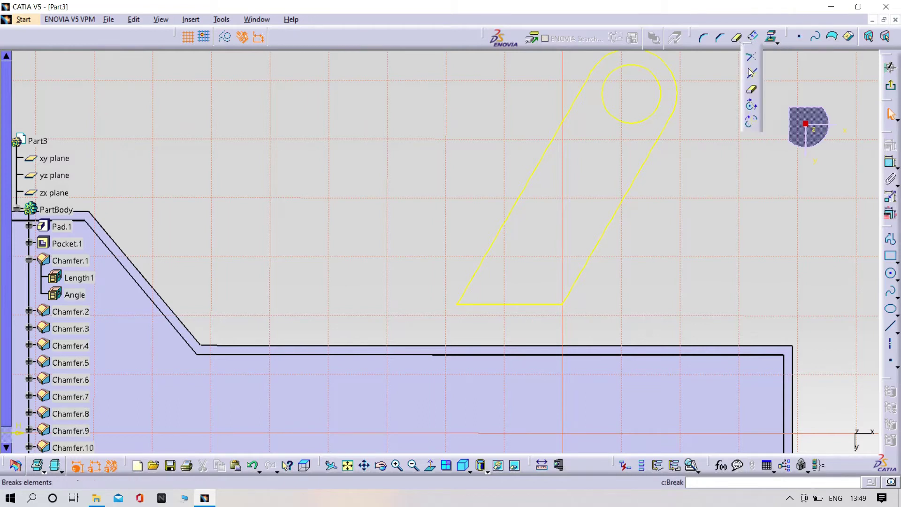
pyautogui.click(461, 294)
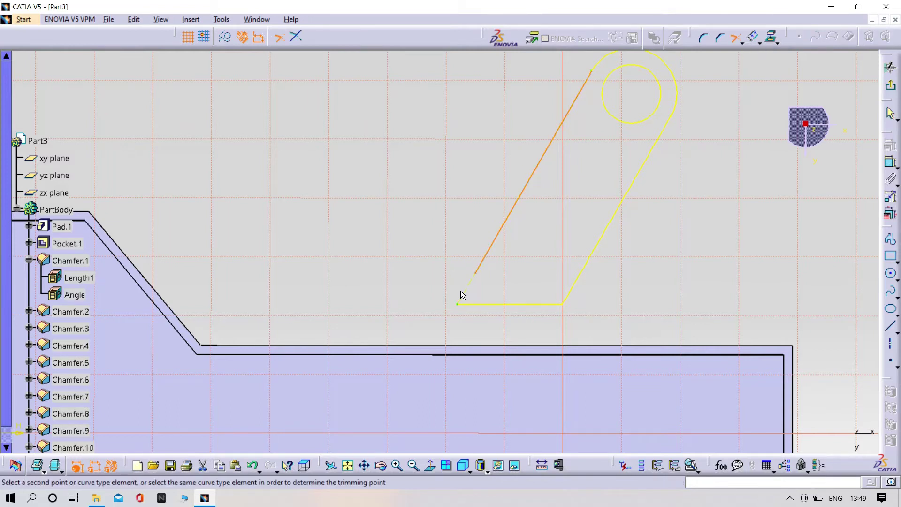
pyautogui.click(404, 395)
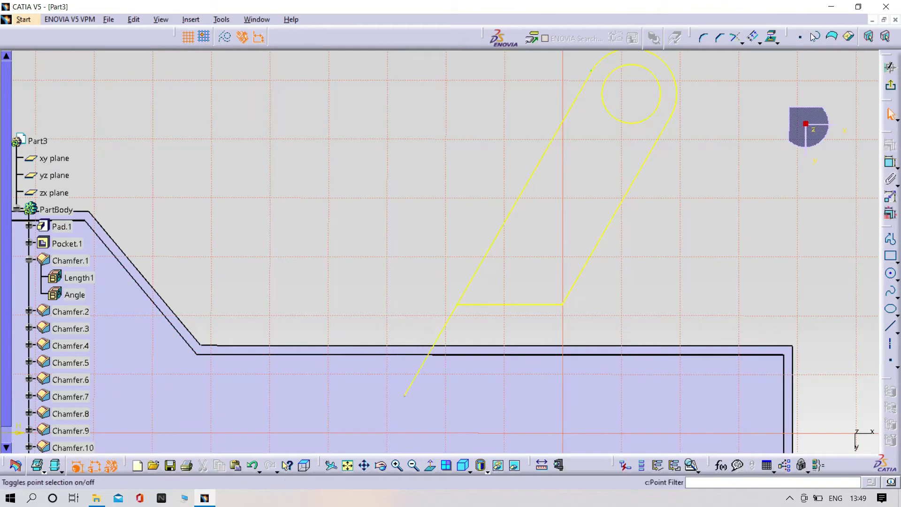
pyautogui.click(719, 37)
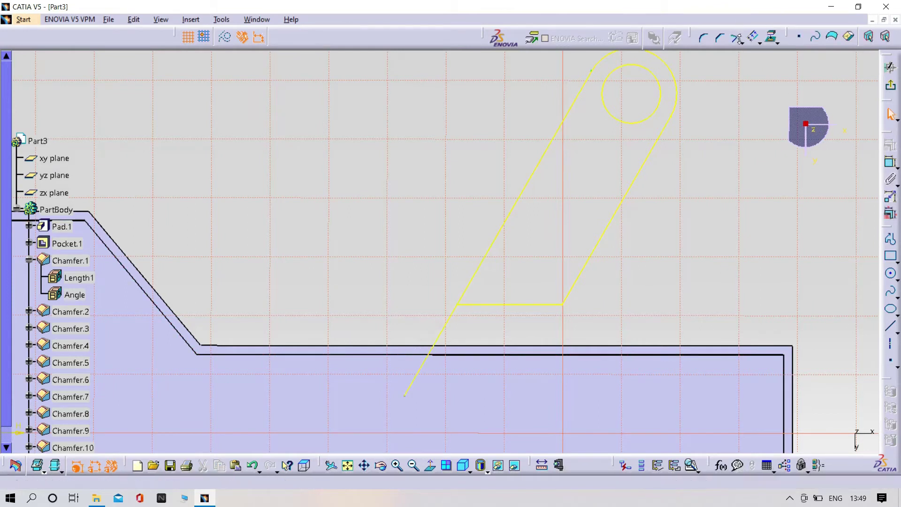
pyautogui.click(592, 266)
pyautogui.click(500, 374)
# Step: Extend both side lines of the lower arm at the narrow section past the plate's inner rim edge using Trim
pyautogui.moveTo(707, 280)
pyautogui.mouseDown(button='middle')
pyautogui.moveTo(678, 153)
pyautogui.moveTo(675, 284)
pyautogui.moveTo(681, 188)
pyautogui.mouseUp(button='middle')
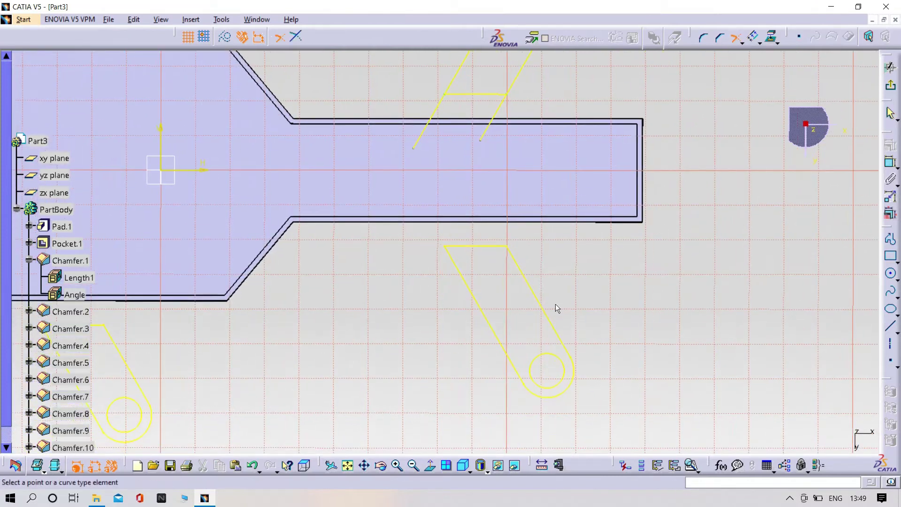
pyautogui.click(534, 289)
pyautogui.click(473, 162)
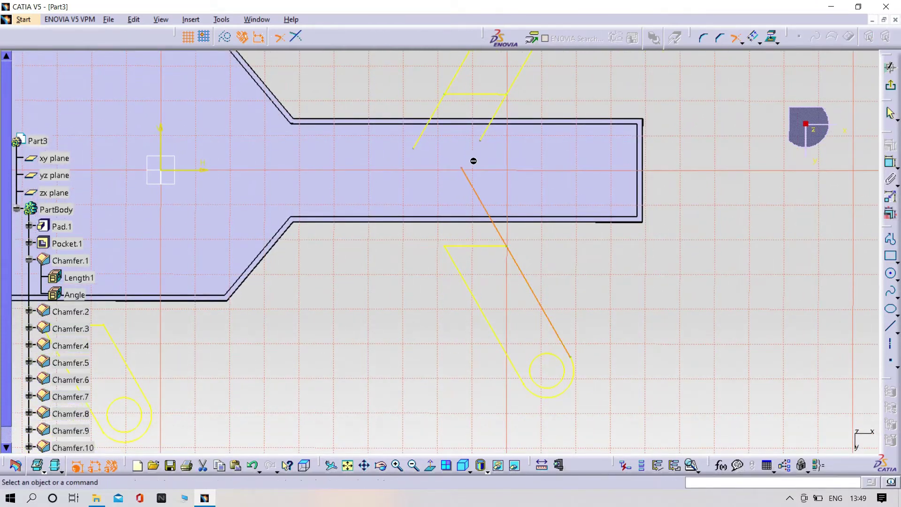
pyautogui.click(735, 38)
pyautogui.click(480, 313)
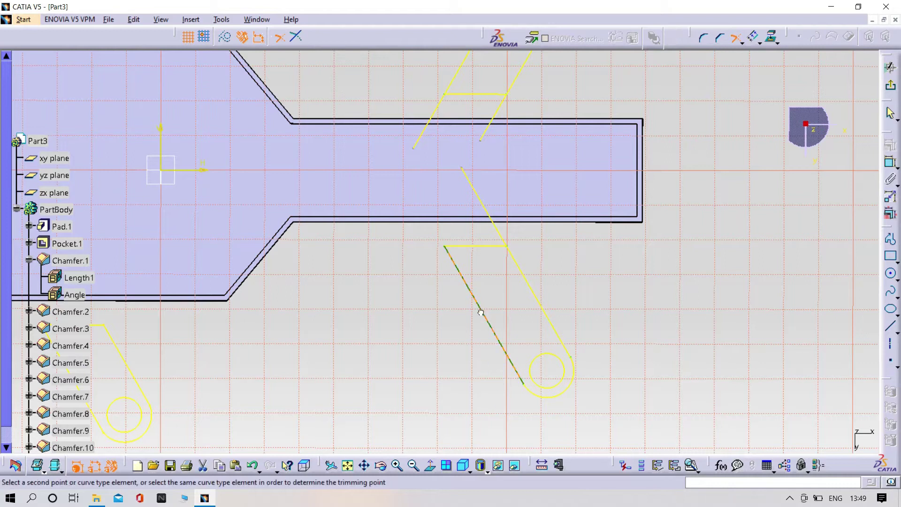
pyautogui.click(435, 193)
# Step: Project the narrow section's lower inner rim edge into the sketch and Quick Trim the arm's right side line and the edge beyond it
pyautogui.moveTo(663, 269); pyautogui.dragTo(653, 253, button='middle')
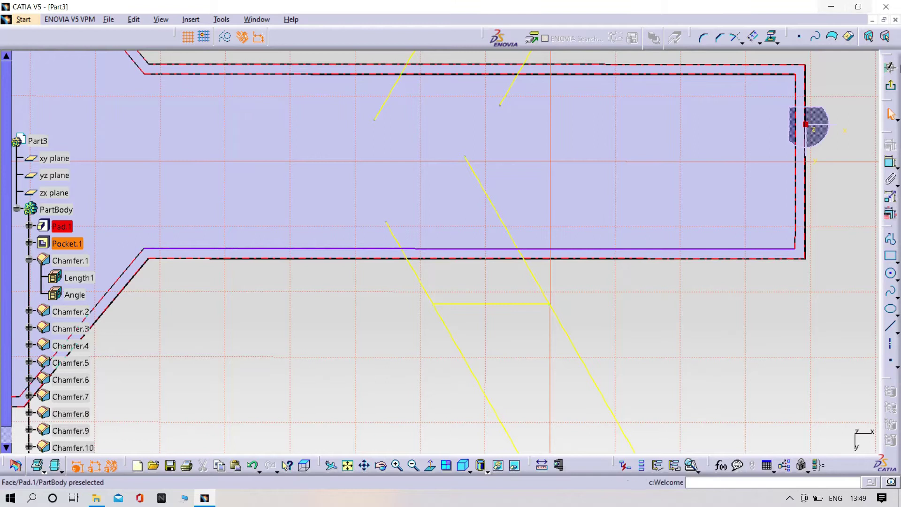
pyautogui.click(743, 371)
pyautogui.moveTo(741, 369)
pyautogui.mouseDown(button='middle')
pyautogui.moveTo(708, 342)
pyautogui.moveTo(718, 330)
pyautogui.mouseUp(button='middle')
pyautogui.click(740, 37)
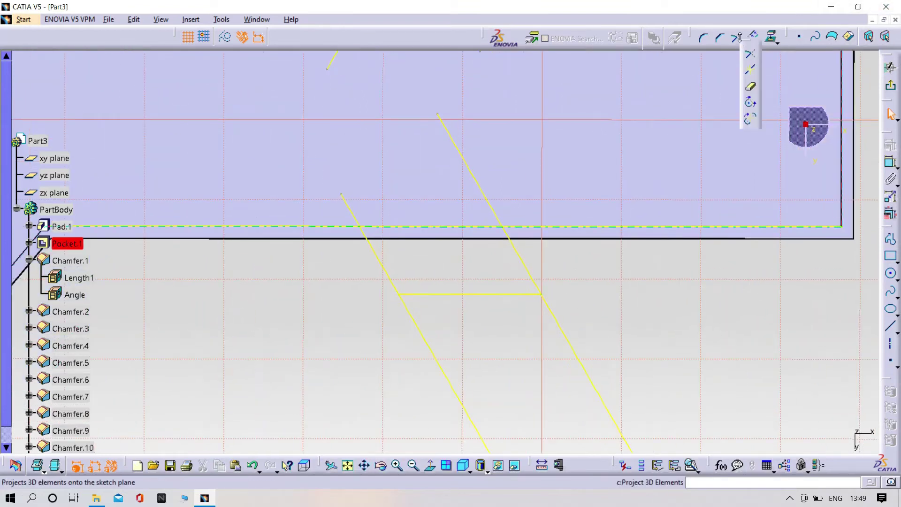
pyautogui.click(478, 179)
pyautogui.click(735, 45)
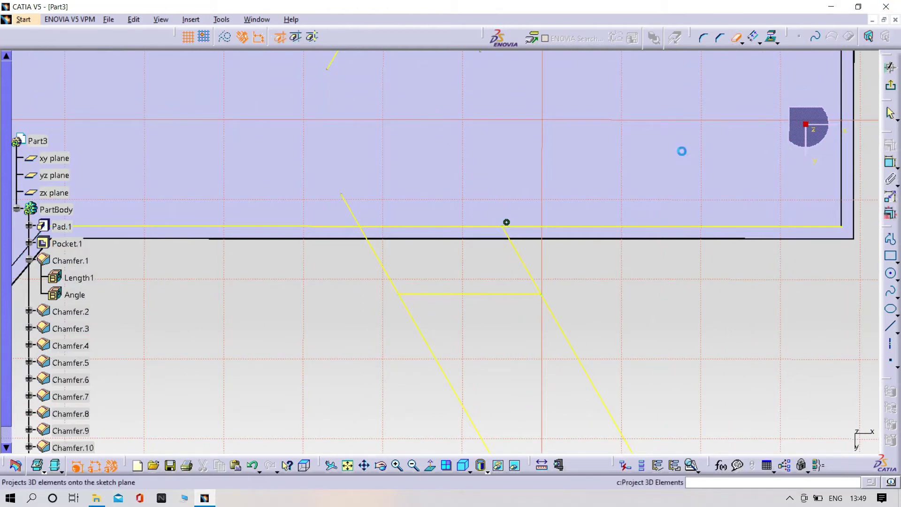
pyautogui.click(611, 231)
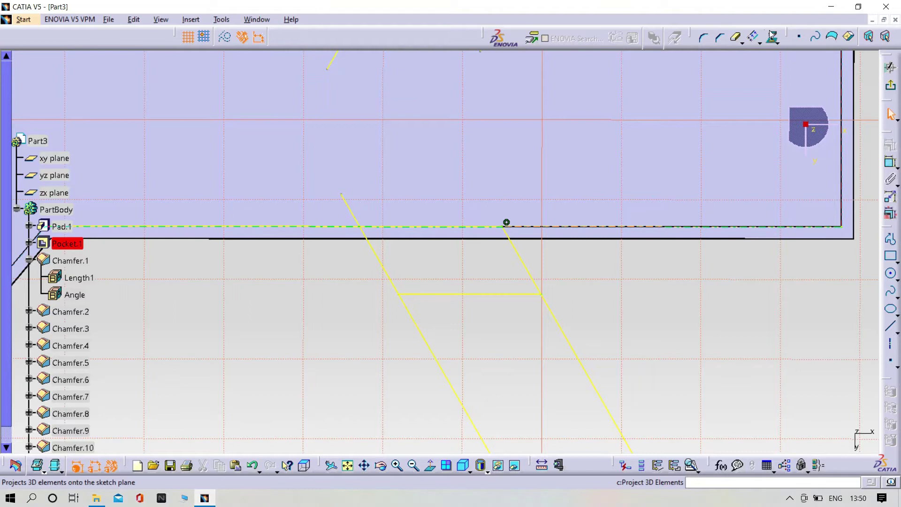
# Step: Quick Trim the lower arm's old base line, its left side line's overhang and the remaining projected edge outside the arm
pyautogui.click(737, 39)
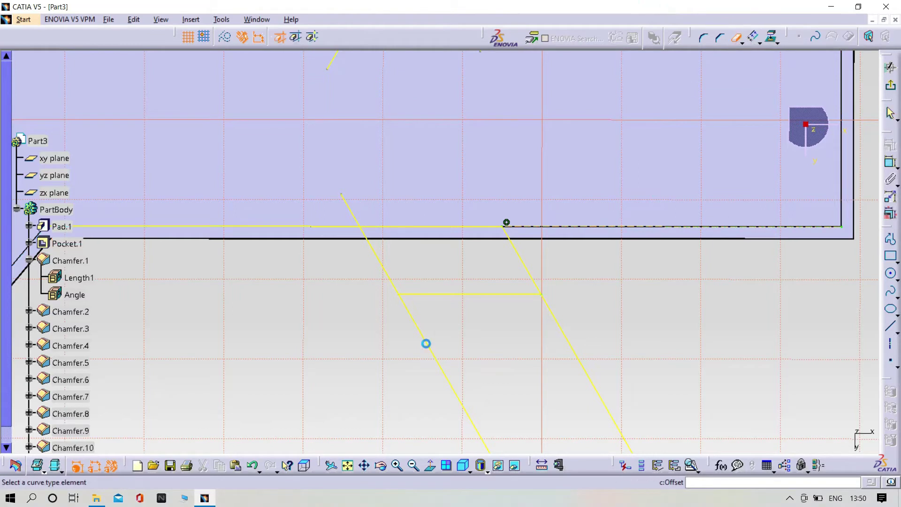
pyautogui.click(484, 295)
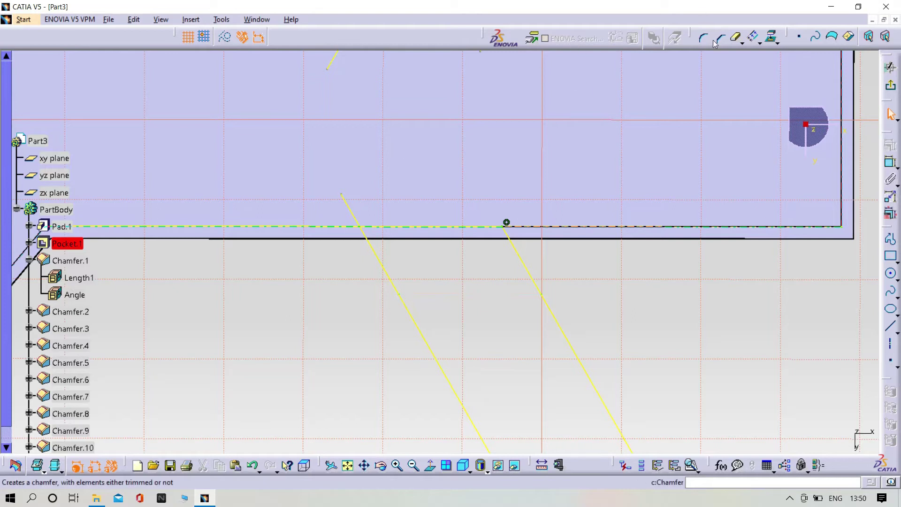
pyautogui.click(735, 38)
pyautogui.click(353, 213)
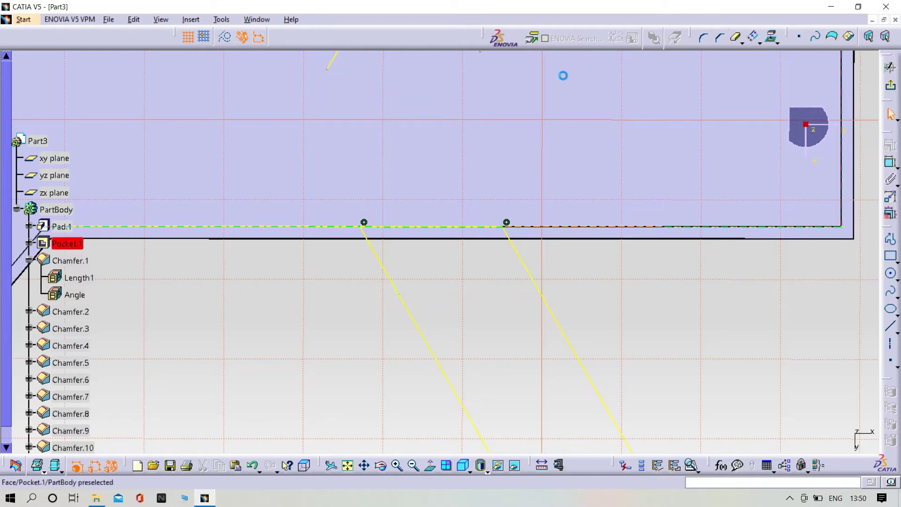
pyautogui.click(736, 41)
pyautogui.click(333, 227)
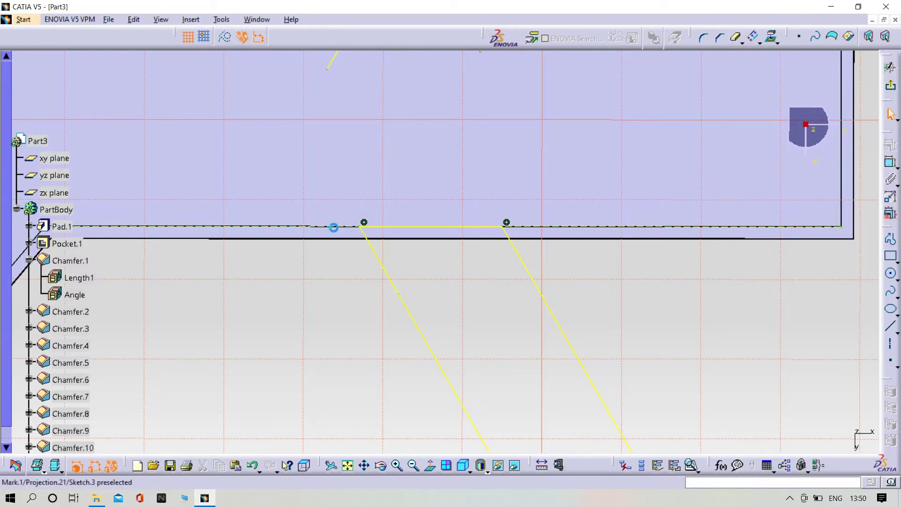
# Step: Project the narrow section's upper inner rim edge into the sketch and Quick Trim the arm's right side line and the edge beyond it
pyautogui.moveTo(285, 298); pyautogui.dragTo(328, 357, button='middle')
pyautogui.moveTo(387, 270)
pyautogui.mouseDown(button='middle')
pyautogui.moveTo(372, 317)
pyautogui.moveTo(577, 229)
pyautogui.moveTo(610, 197)
pyautogui.mouseUp(button='middle')
pyautogui.click(771, 37)
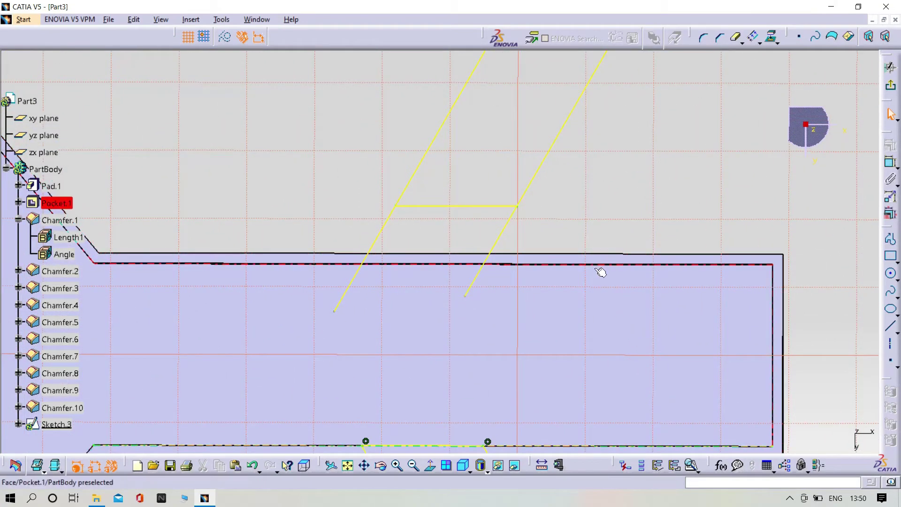
pyautogui.click(773, 41)
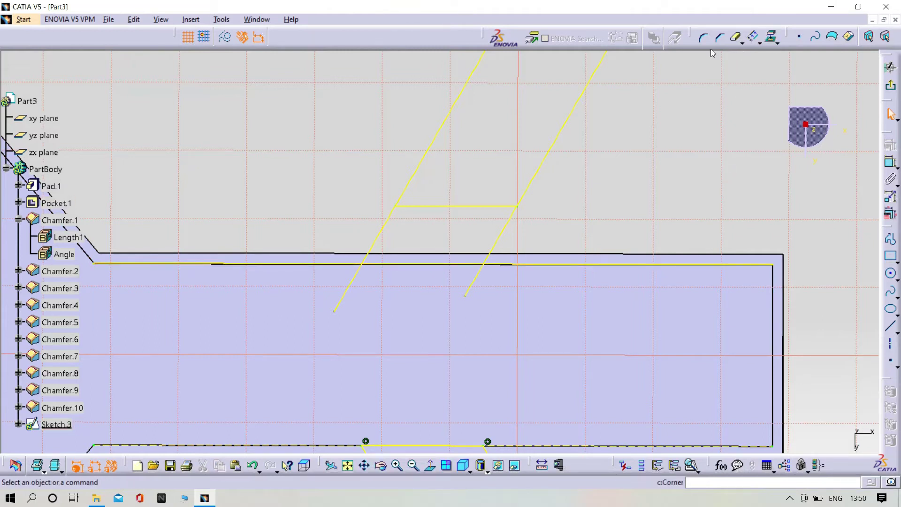
pyautogui.click(732, 41)
pyautogui.click(473, 280)
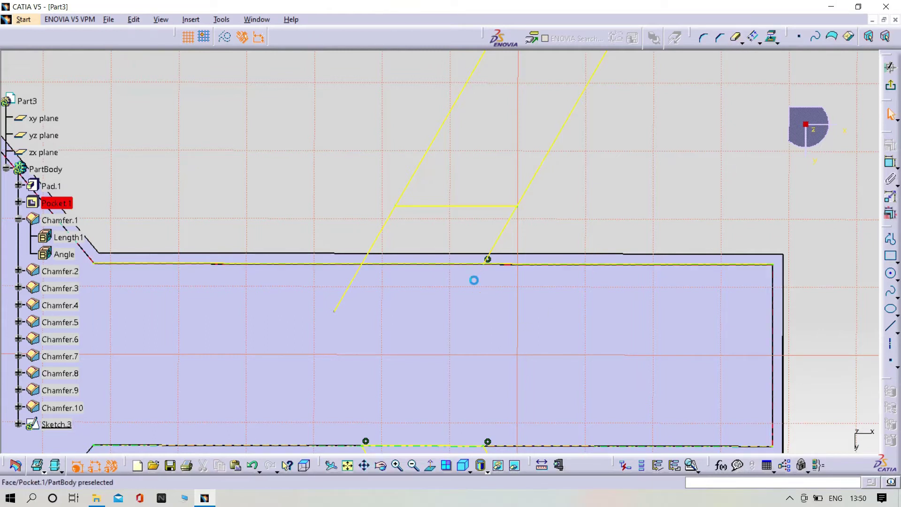
pyautogui.click(636, 266)
# Step: Quick Trim the upper arm's old base line, its left side line's overhang and the remaining projected edge outside the arm
pyautogui.click(730, 42)
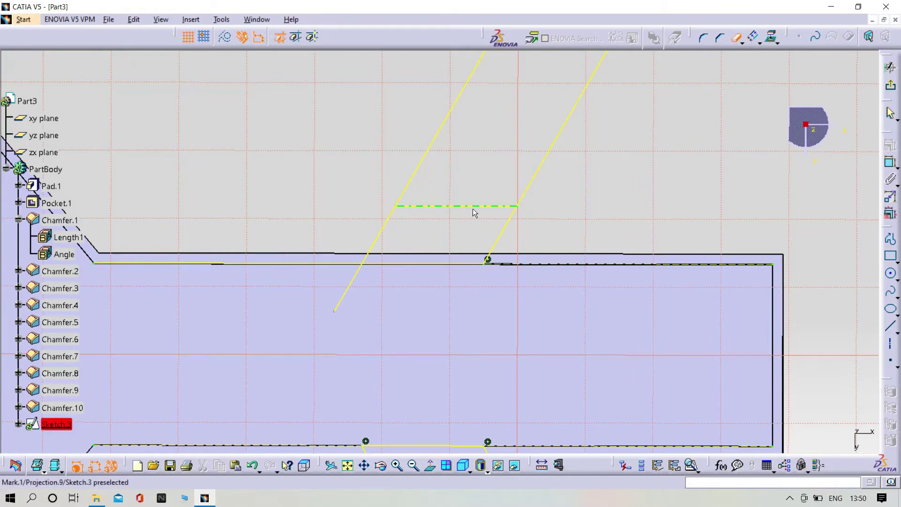
pyautogui.click(472, 212)
pyautogui.click(737, 41)
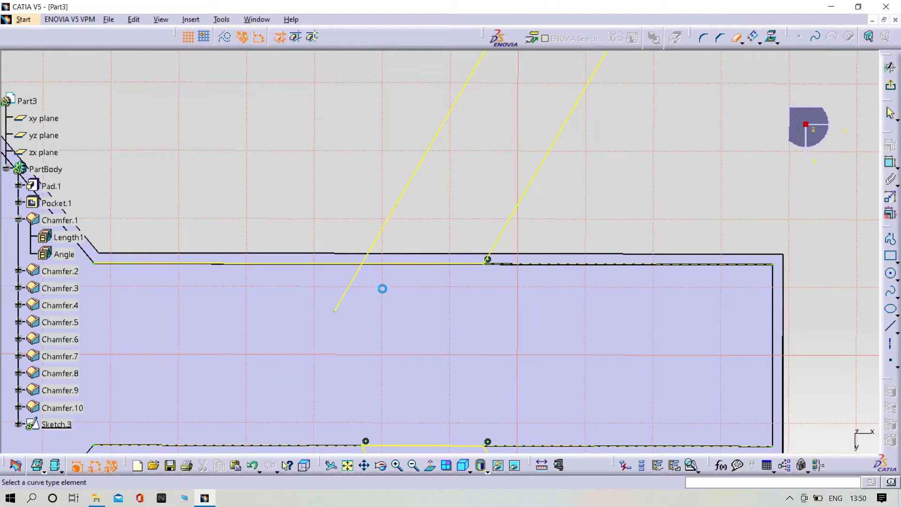
pyautogui.click(357, 283)
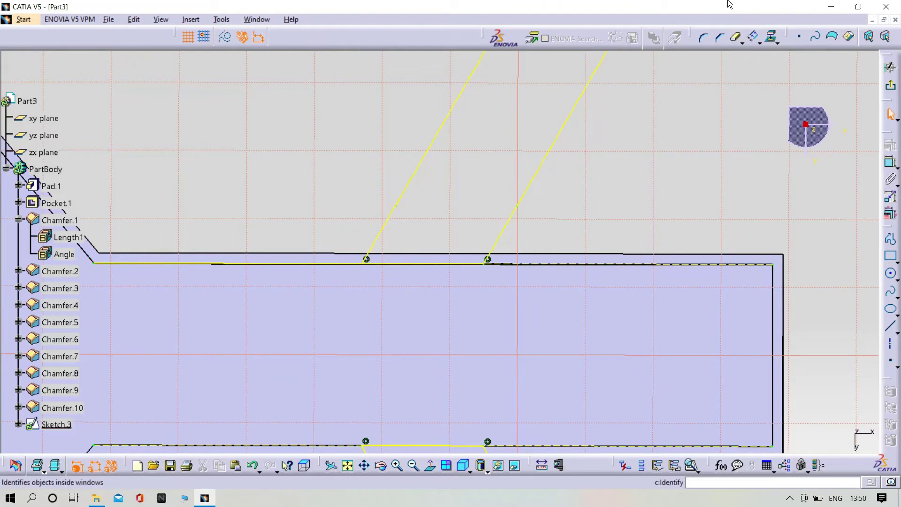
pyautogui.click(737, 41)
pyautogui.click(277, 263)
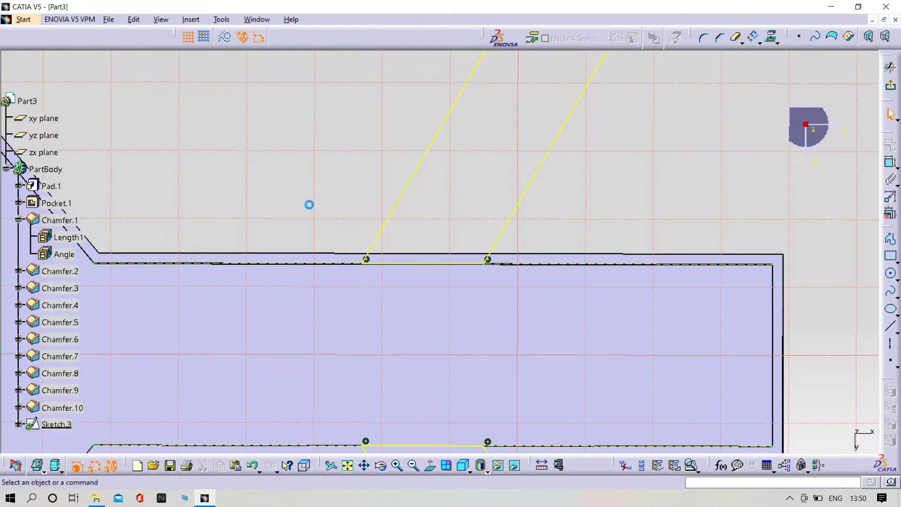
# Step: Extend both side lines of the upper arm at the wide section past the plate's inner rim edge using Trim
pyautogui.moveTo(329, 190)
pyautogui.mouseDown(button='middle')
pyautogui.moveTo(296, 118)
pyautogui.moveTo(665, 407)
pyautogui.mouseUp(button='middle')
pyautogui.moveTo(616, 349)
pyautogui.mouseDown(button='middle')
pyautogui.moveTo(633, 322)
pyautogui.moveTo(586, 388)
pyautogui.mouseUp(button='middle')
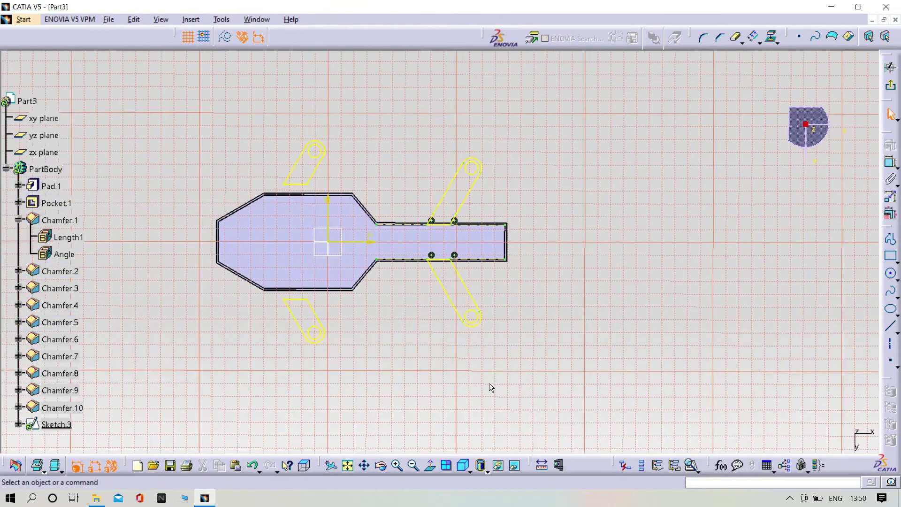
pyautogui.moveTo(278, 365)
pyautogui.mouseDown(button='middle')
pyautogui.moveTo(386, 362)
pyautogui.moveTo(387, 327)
pyautogui.moveTo(406, 314)
pyautogui.mouseUp(button='middle')
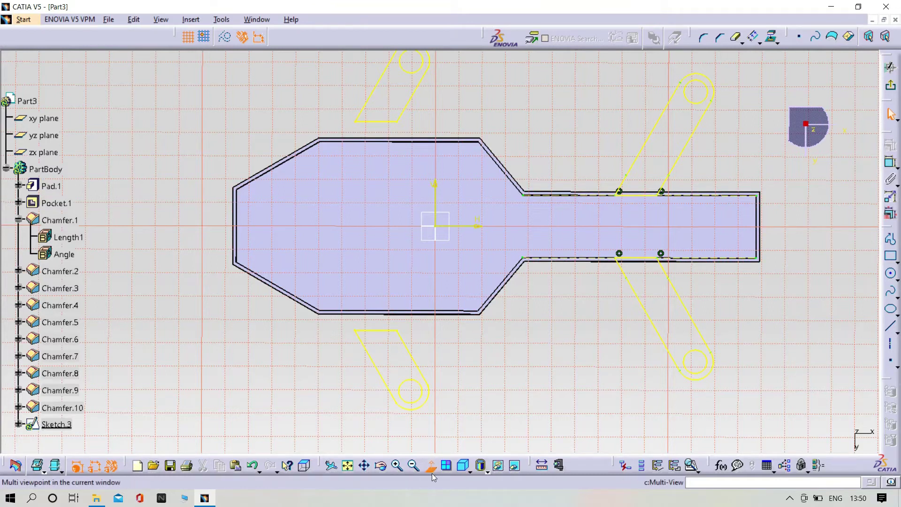
pyautogui.moveTo(565, 94)
pyautogui.mouseDown(button='middle')
pyautogui.moveTo(599, 149)
pyautogui.moveTo(607, 89)
pyautogui.moveTo(615, 155)
pyautogui.mouseUp(button='middle')
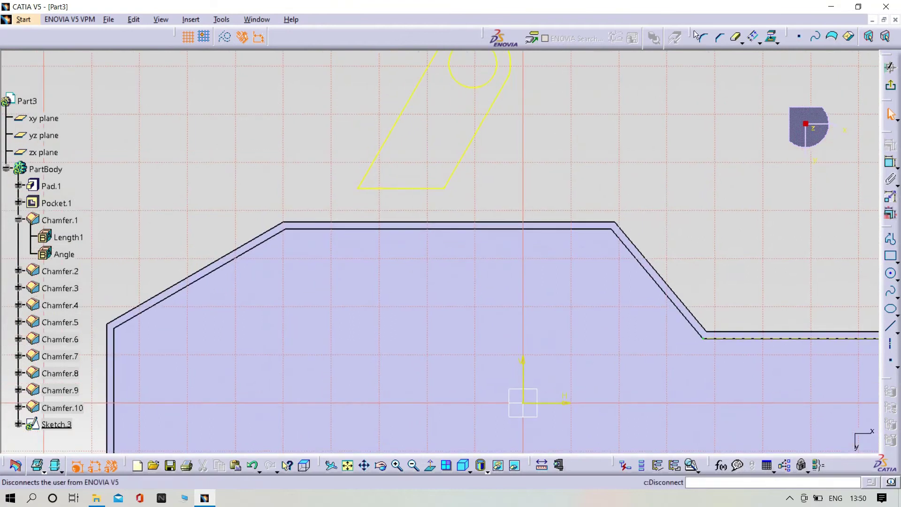
pyautogui.click(741, 40)
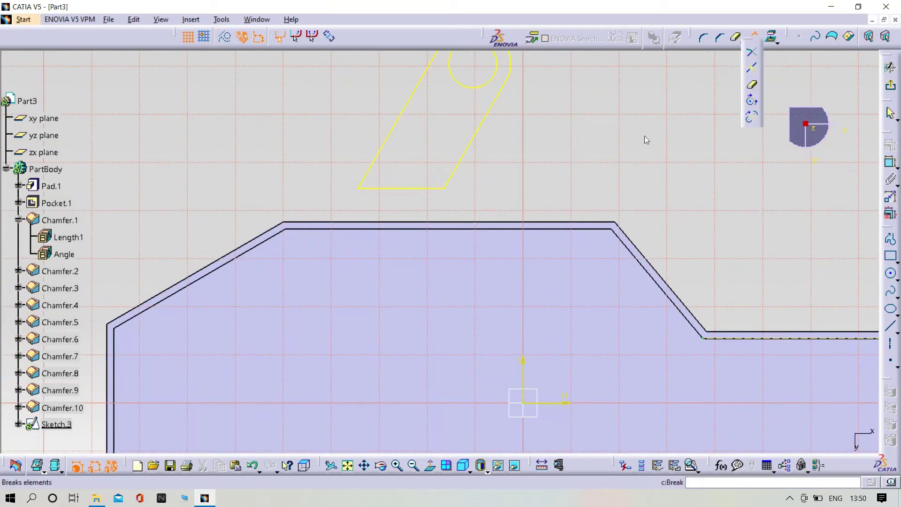
pyautogui.click(471, 137)
pyautogui.click(350, 305)
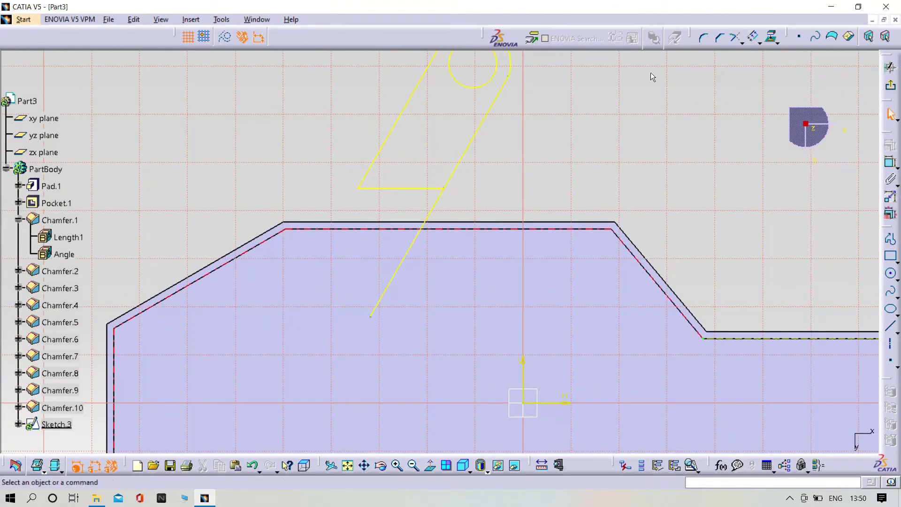
pyautogui.click(735, 43)
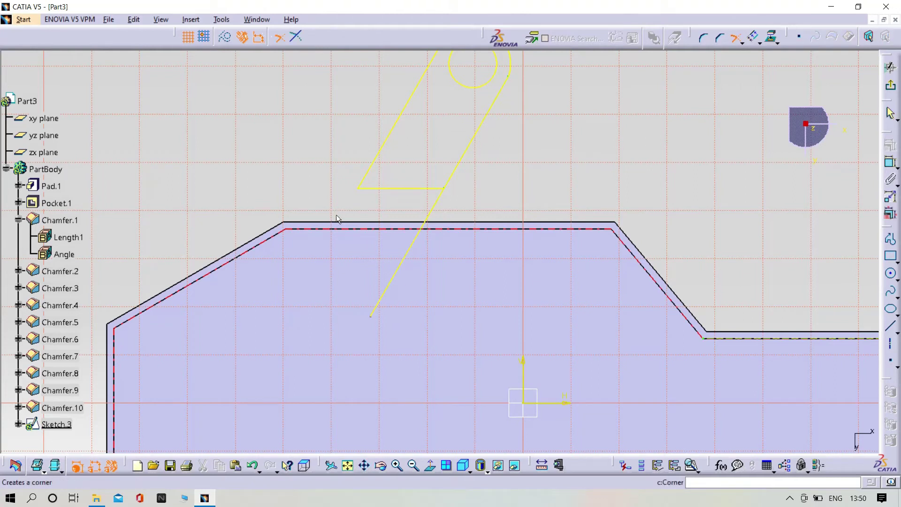
pyautogui.click(385, 154)
pyautogui.click(289, 309)
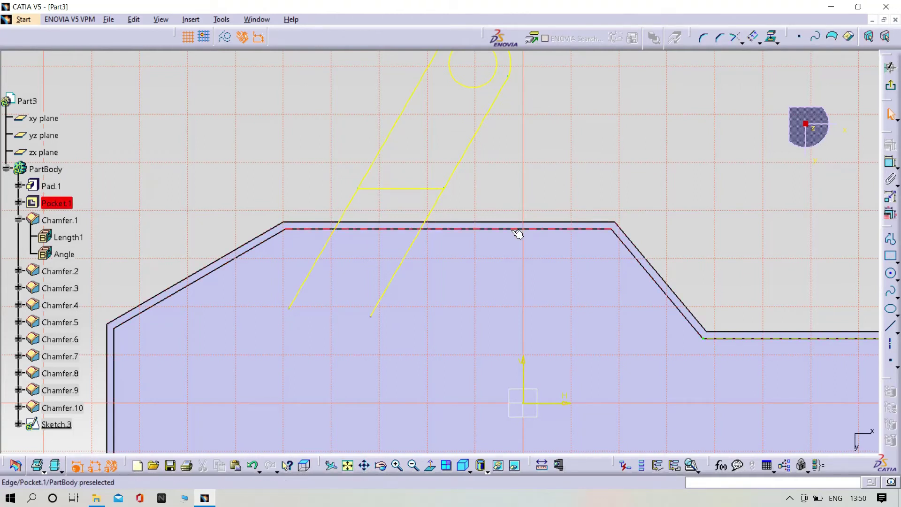
# Step: Project the wide section's upper inner rim edge into the sketch and Quick Trim the arm's right side line and the edge beyond it
pyautogui.click(771, 40)
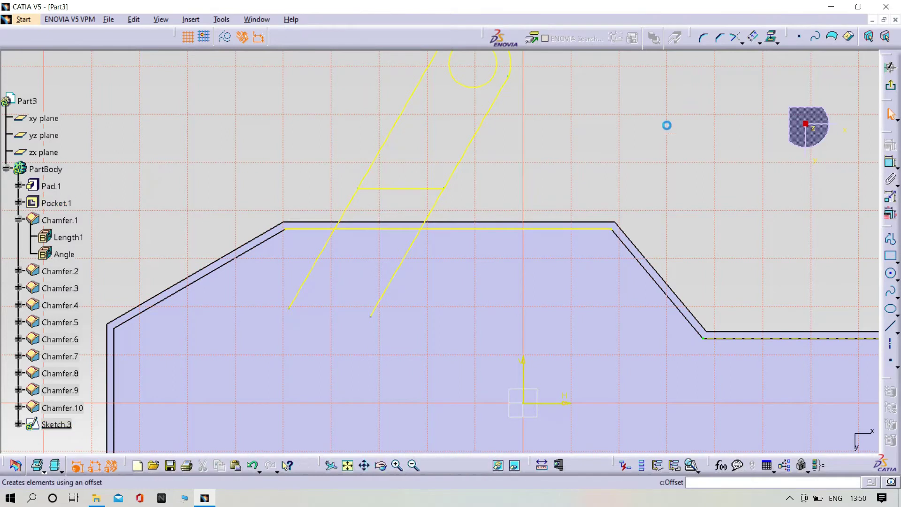
pyautogui.moveTo(610, 167); pyautogui.dragTo(622, 73, button='middle')
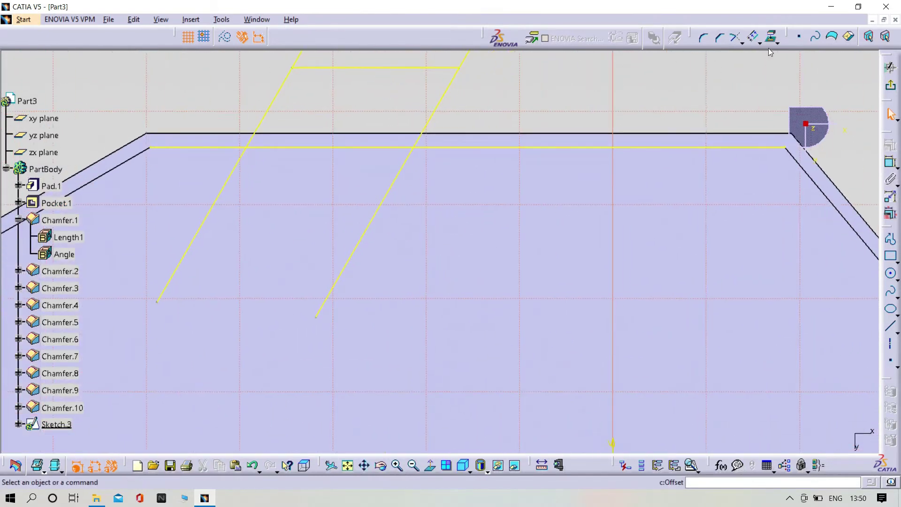
pyautogui.click(741, 42)
pyautogui.click(754, 90)
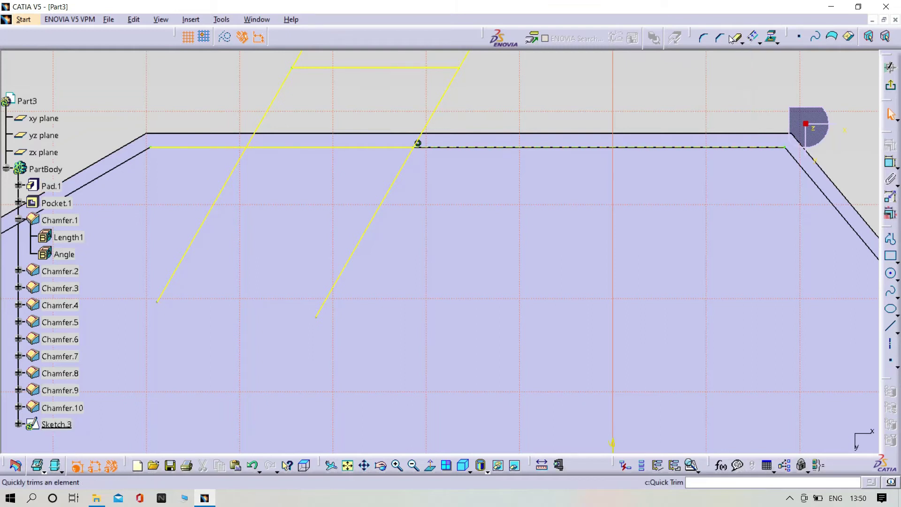
pyautogui.click(374, 218)
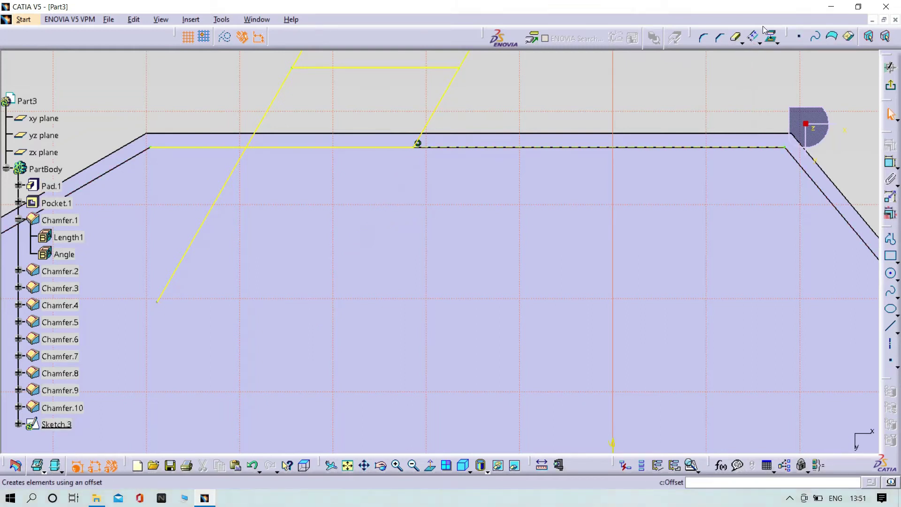
# Step: Quick Trim the wide section's upper arm: its left side line's overhang, the projected edge outside the arm and the old base line
pyautogui.click(736, 40)
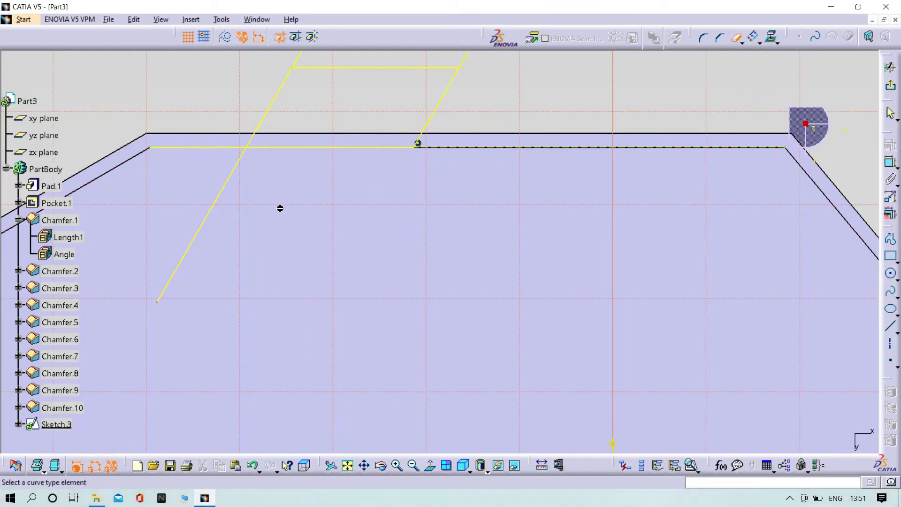
pyautogui.click(236, 182)
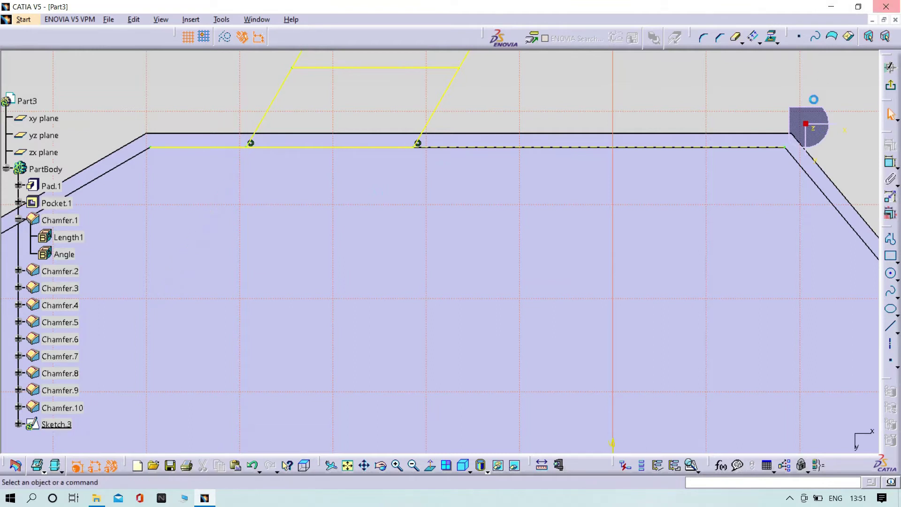
pyautogui.click(742, 40)
pyautogui.click(219, 150)
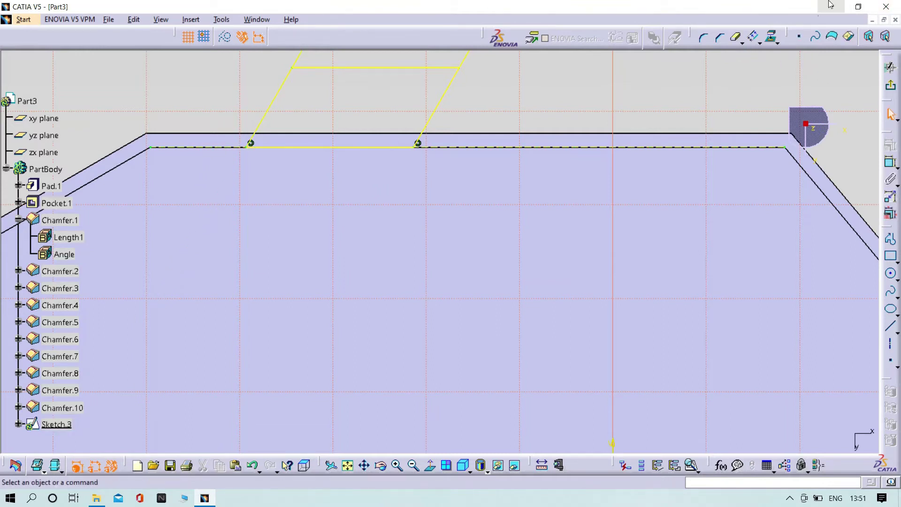
pyautogui.click(737, 39)
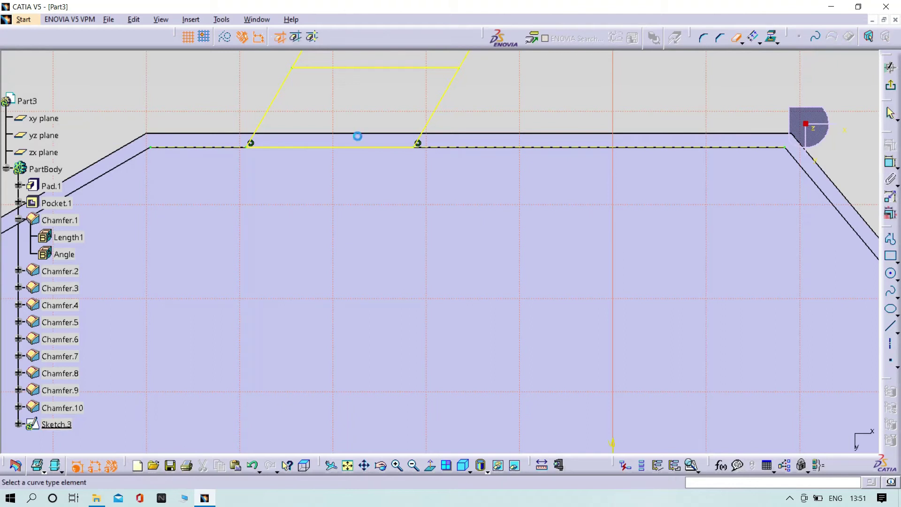
pyautogui.click(373, 68)
# Step: Extend both side lines of the lower arm at the wide section past the plate's inner rim edge using Trim
pyautogui.moveTo(392, 80)
pyautogui.mouseDown(button='middle')
pyautogui.moveTo(368, 197)
pyautogui.moveTo(474, 334)
pyautogui.moveTo(444, 185)
pyautogui.moveTo(445, 117)
pyautogui.mouseUp(button='middle')
pyautogui.moveTo(510, 307)
pyautogui.mouseDown(button='middle')
pyautogui.moveTo(501, 301)
pyautogui.moveTo(501, 270)
pyautogui.mouseUp(button='middle')
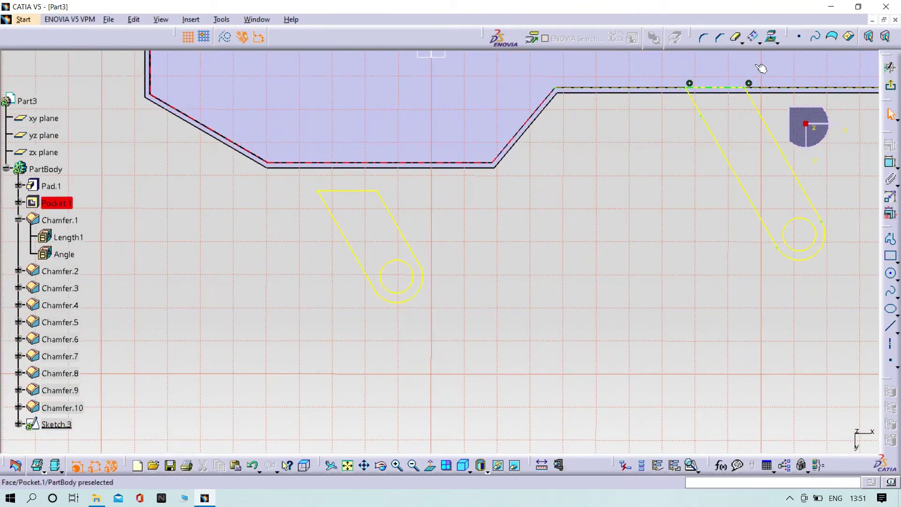
pyautogui.click(741, 43)
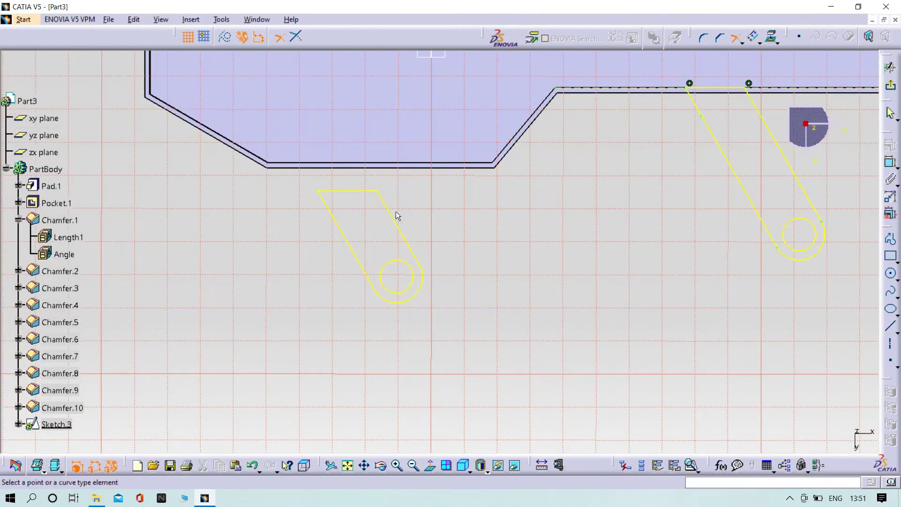
pyautogui.click(389, 199)
pyautogui.click(324, 95)
pyautogui.click(735, 39)
pyautogui.click(352, 240)
pyautogui.click(291, 85)
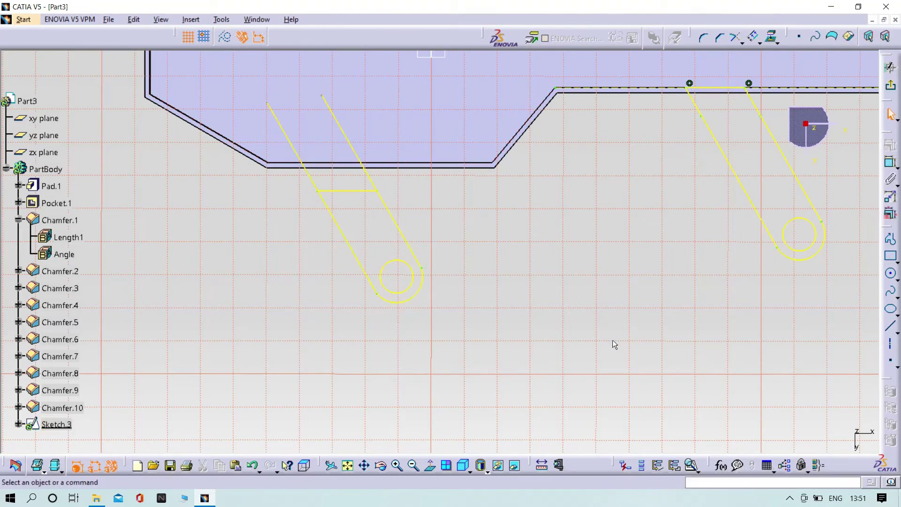
# Step: Project the wide section's lower inner rim edge into the sketch and Quick Trim the arm's right side line and the edge beyond it
pyautogui.moveTo(614, 338)
pyautogui.mouseDown(button='middle')
pyautogui.moveTo(705, 404)
pyautogui.moveTo(698, 332)
pyautogui.moveTo(612, 418)
pyautogui.moveTo(618, 435)
pyautogui.mouseUp(button='middle')
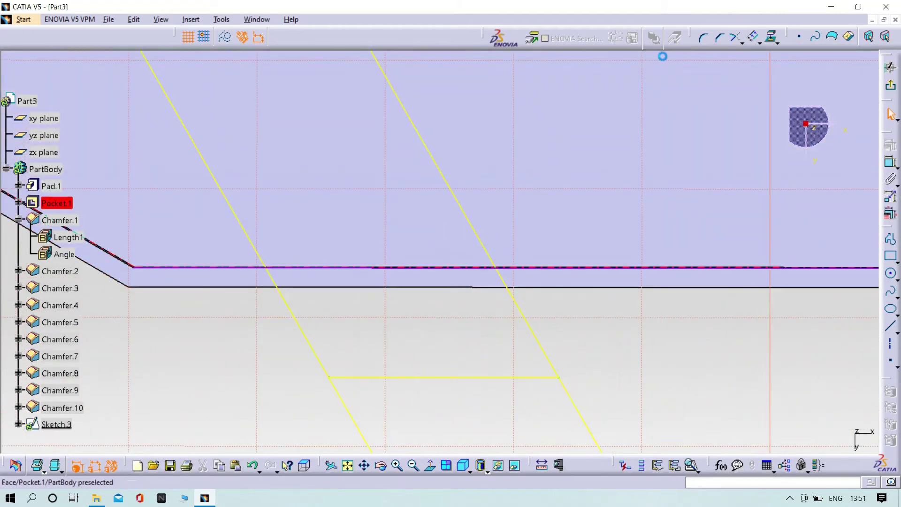
pyautogui.click(770, 38)
pyautogui.click(701, 324)
pyautogui.scroll(-1, 691, 362)
pyautogui.moveTo(691, 363); pyautogui.dragTo(658, 293, button='middle')
pyautogui.click(742, 43)
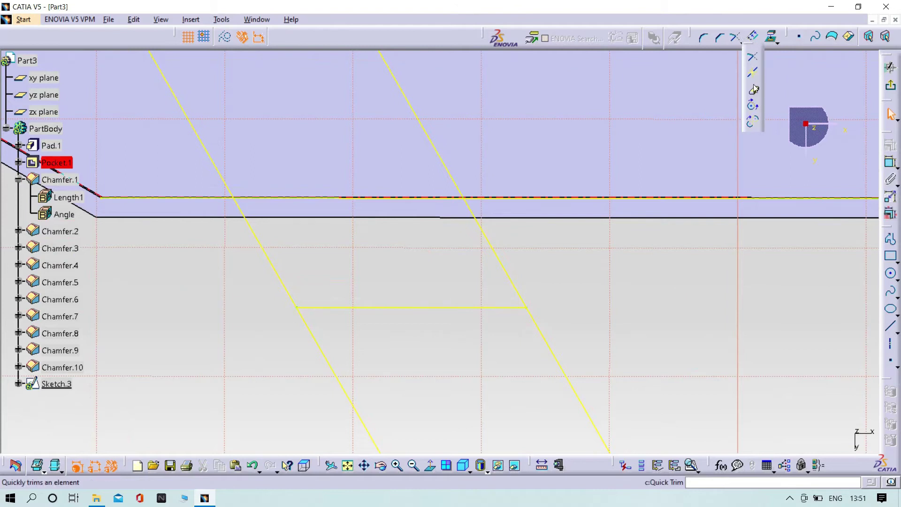
pyautogui.click(753, 89)
pyautogui.click(433, 135)
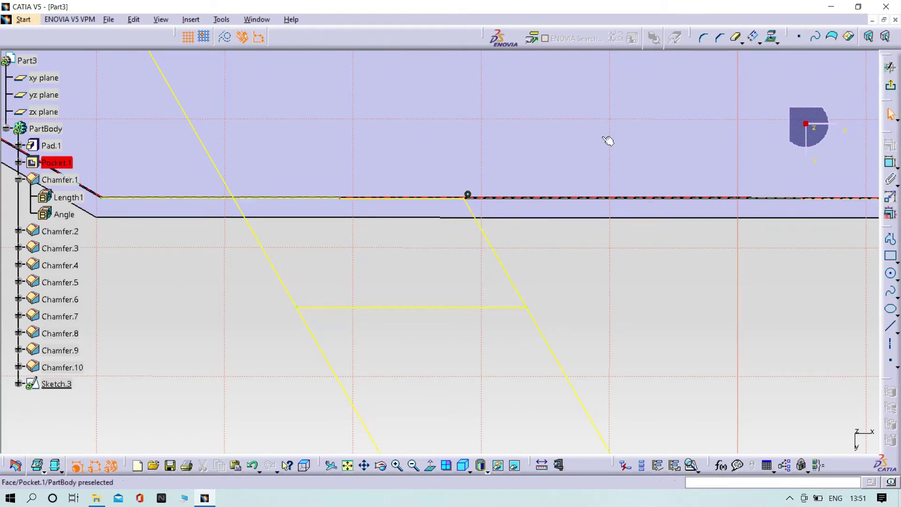
# Step: Quick Trim the wide section's lower arm: its left side line's overhang, the projected edge outside the arm and the old base line
pyautogui.click(738, 39)
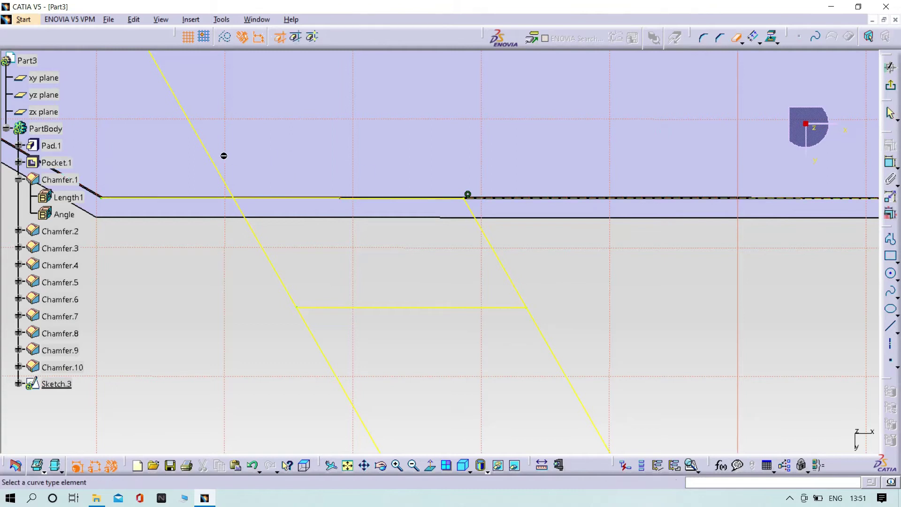
pyautogui.click(193, 121)
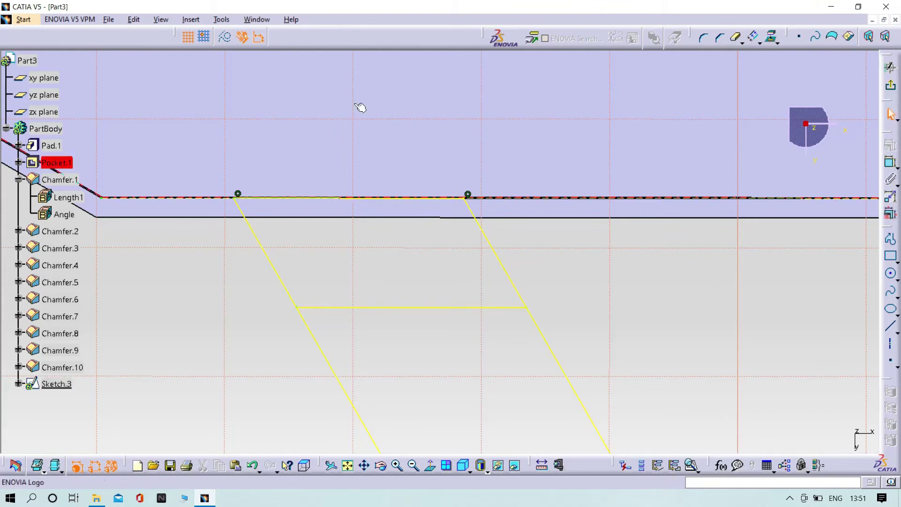
pyautogui.click(737, 39)
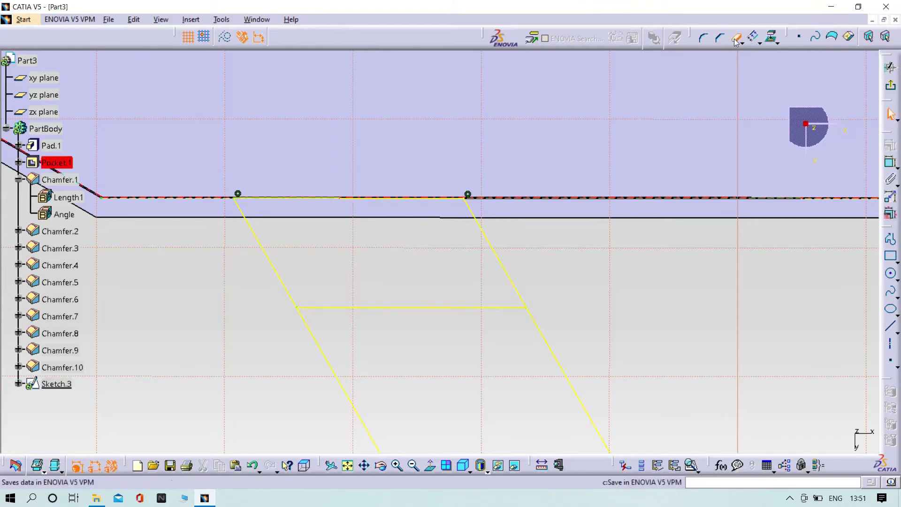
pyautogui.click(476, 309)
# Step: Leave the sketch and pad the four arm outlines 3 mm in the reversed direction
pyautogui.moveTo(582, 290)
pyautogui.mouseDown(button='middle')
pyautogui.moveTo(526, 205)
pyautogui.moveTo(575, 328)
pyautogui.moveTo(449, 328)
pyautogui.moveTo(460, 410)
pyautogui.moveTo(466, 392)
pyautogui.mouseUp(button='middle')
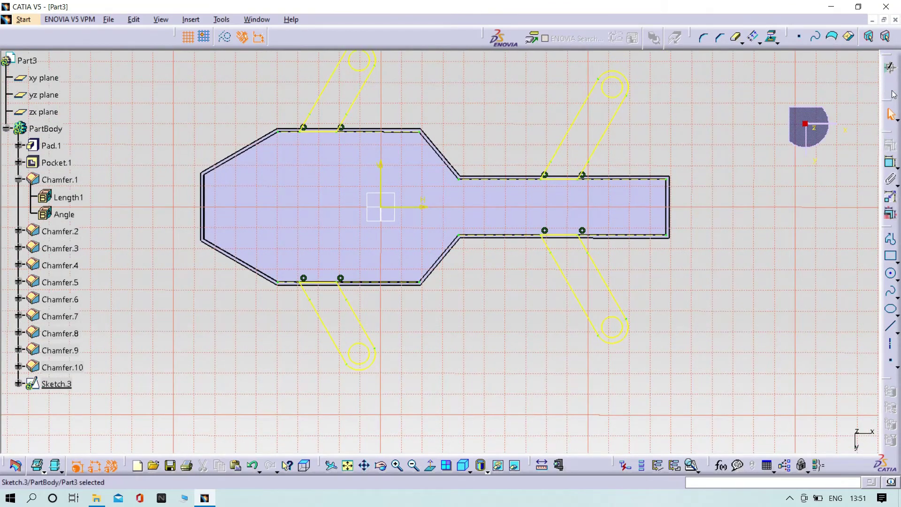
pyautogui.click(890, 67)
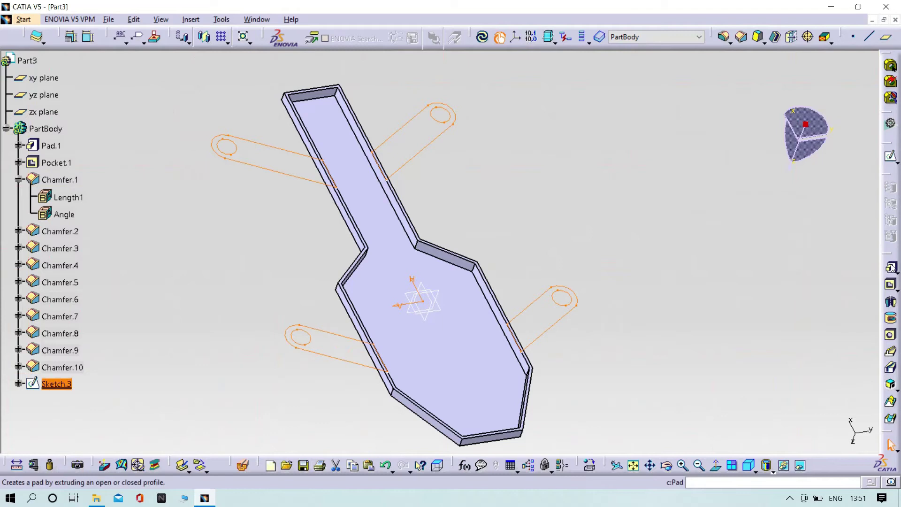
pyautogui.click(885, 270)
pyautogui.moveTo(422, 211); pyautogui.dragTo(523, 107, button='middle')
pyautogui.click(808, 294)
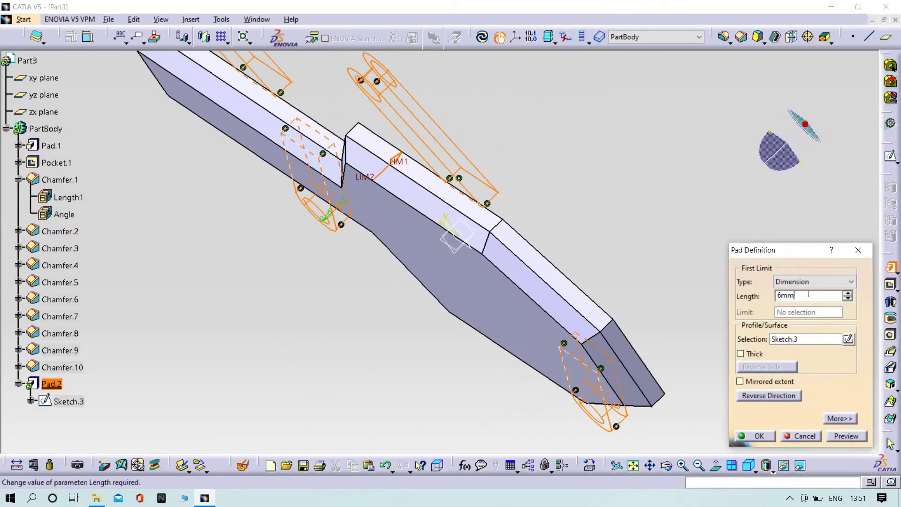
pyautogui.write('3')
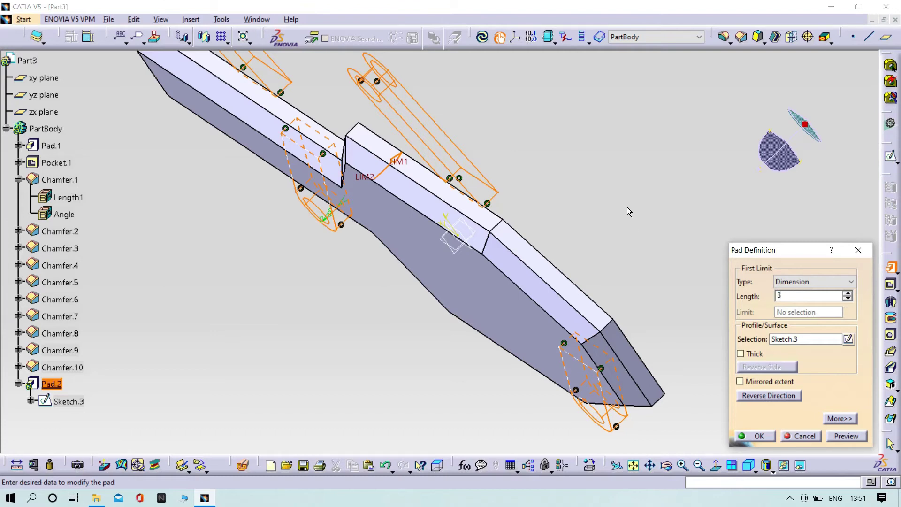
pyautogui.press('Return')
pyautogui.click(846, 435)
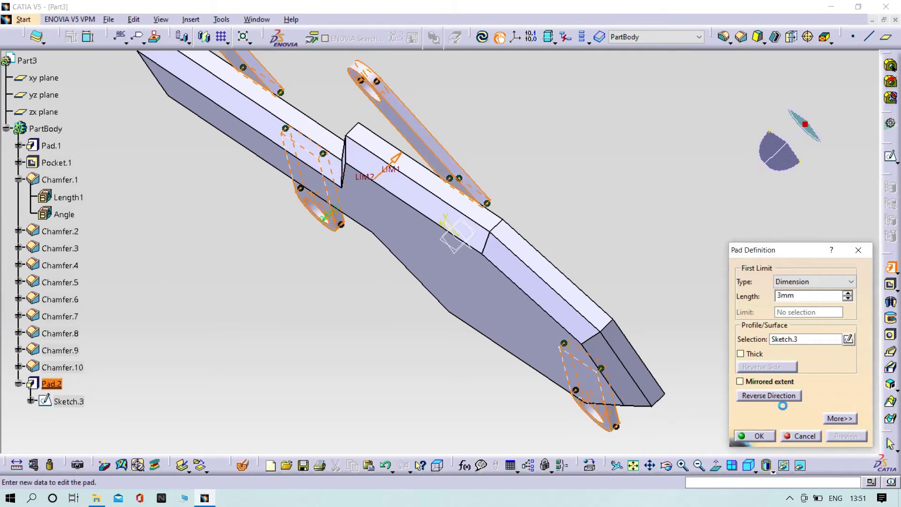
pyautogui.click(781, 396)
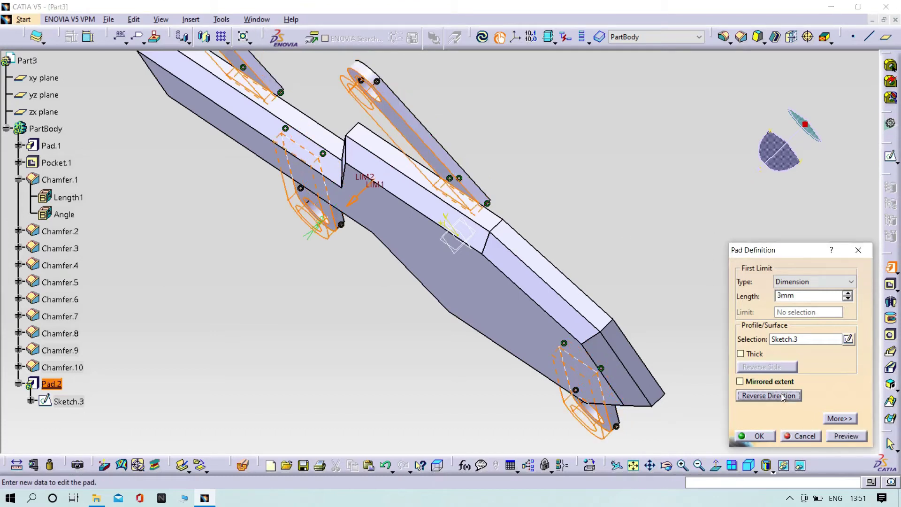
pyautogui.click(846, 439)
pyautogui.moveTo(577, 263)
pyautogui.mouseDown(button='middle')
pyautogui.moveTo(418, 295)
pyautogui.moveTo(311, 191)
pyautogui.mouseUp(button='middle')
pyautogui.click(753, 435)
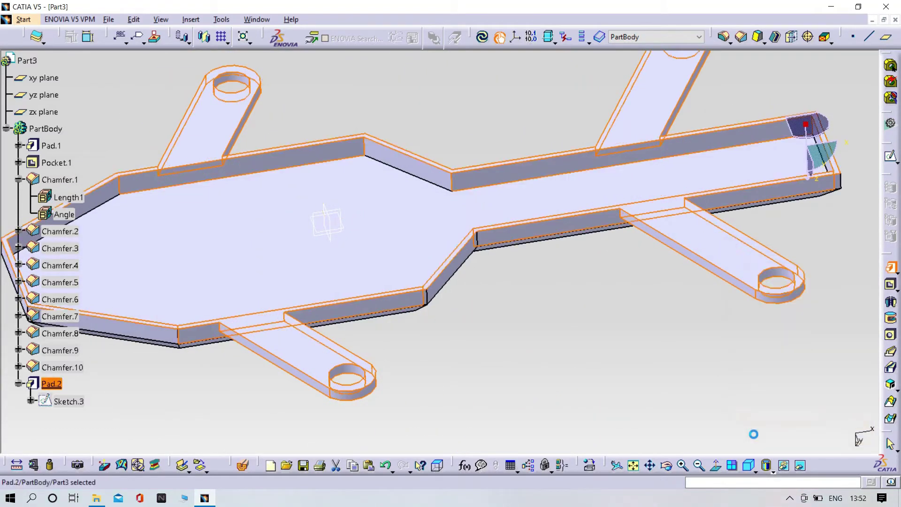
# Step: Start a sketch on the plate's flat outer face and draw a centered rectangle about 54 by 29 mm in the wide section, left of the origin
pyautogui.moveTo(632, 374); pyautogui.dragTo(589, 87, button='middle')
pyautogui.click(296, 292)
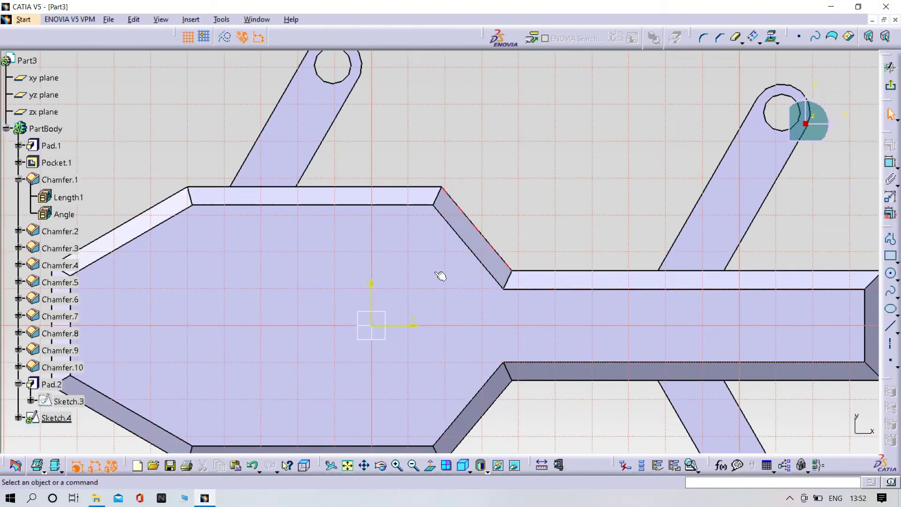
pyautogui.moveTo(356, 258); pyautogui.dragTo(525, 190, button='middle')
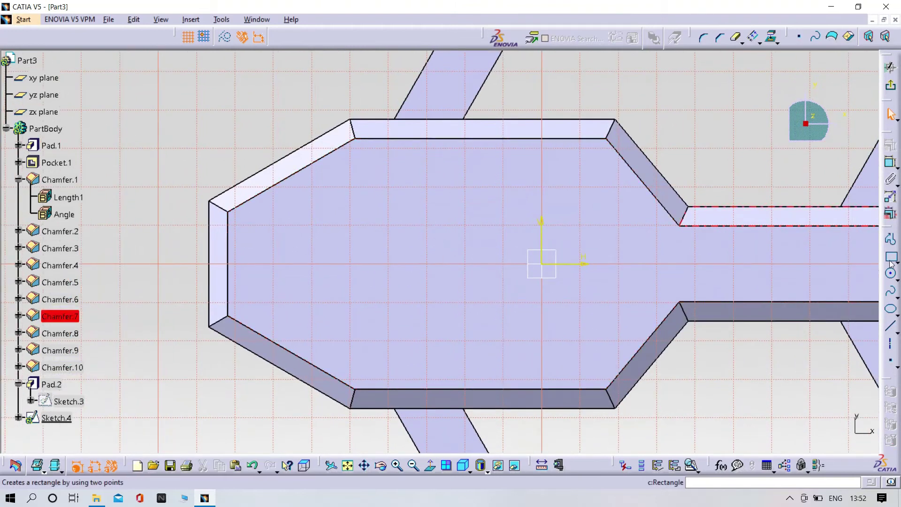
pyautogui.click(897, 257)
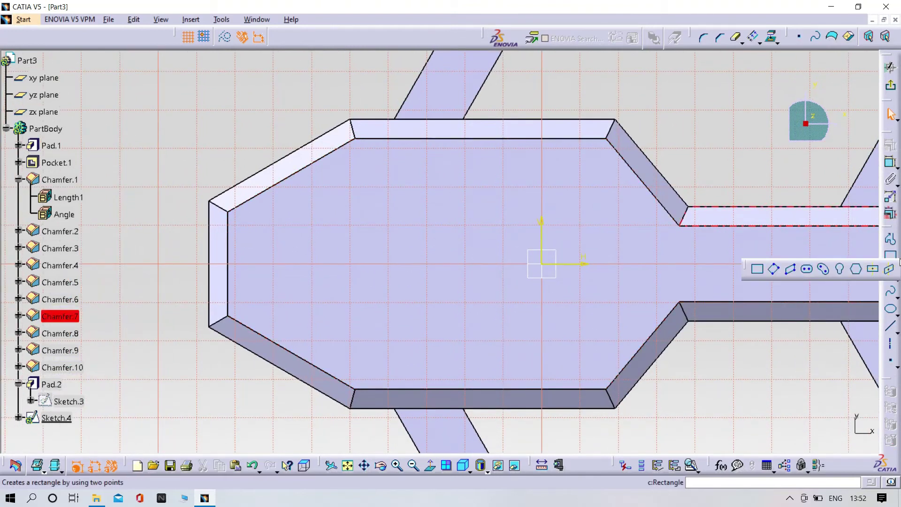
pyautogui.click(873, 267)
pyautogui.click(425, 262)
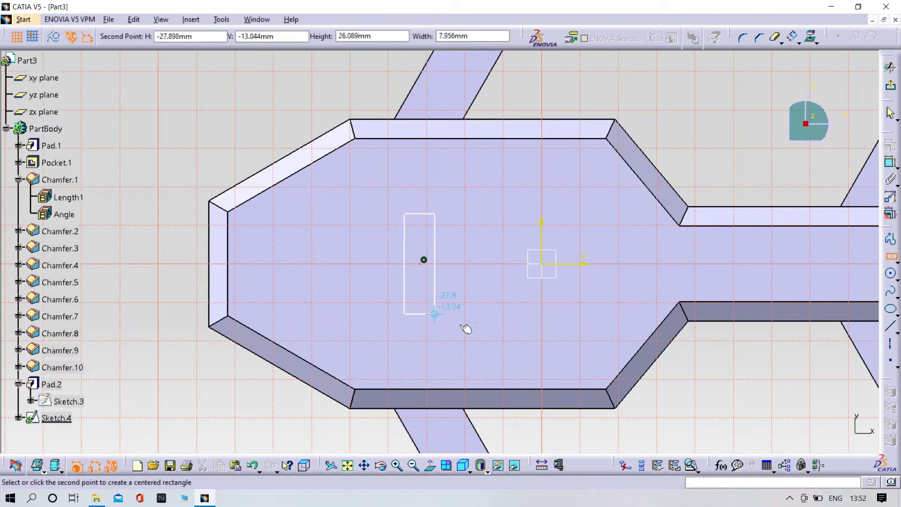
pyautogui.click(524, 319)
pyautogui.click(694, 407)
# Step: Dimension the rectangle's height and set it to 30 mm
pyautogui.moveTo(709, 401); pyautogui.dragTo(663, 347, button='middle')
pyautogui.click(891, 166)
pyautogui.click(891, 164)
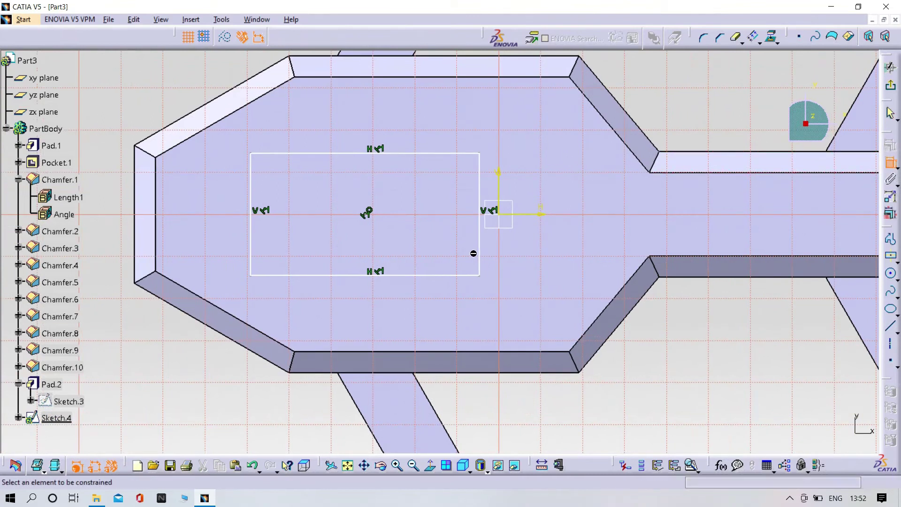
pyautogui.click(477, 241)
pyautogui.click(700, 339)
pyautogui.doubleClick(699, 329)
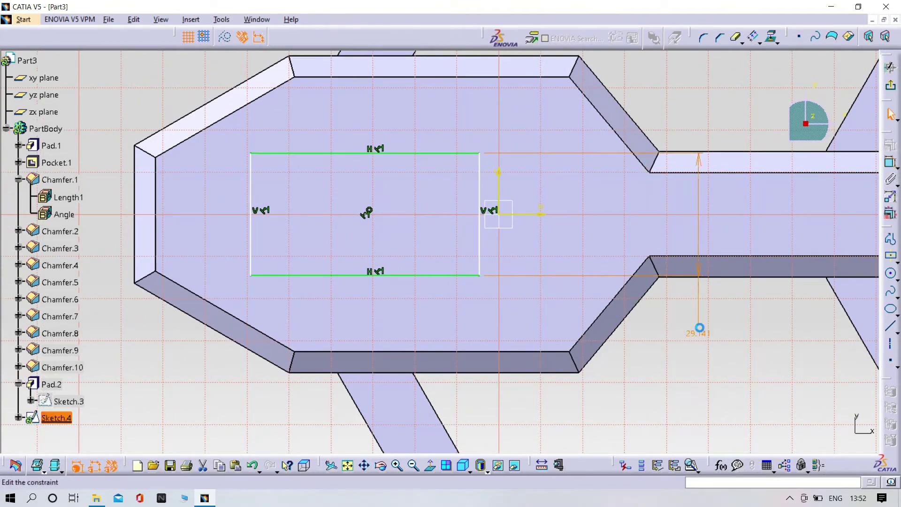
pyautogui.press('BackSpace')
pyautogui.write('30')
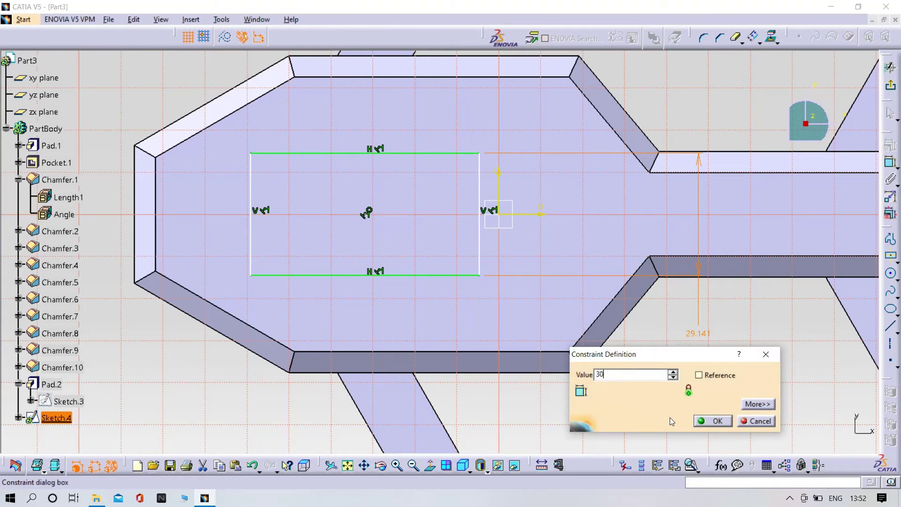
pyautogui.press('Return')
# Step: Dimension the rectangle's width and set it to 55 mm
pyautogui.click(890, 162)
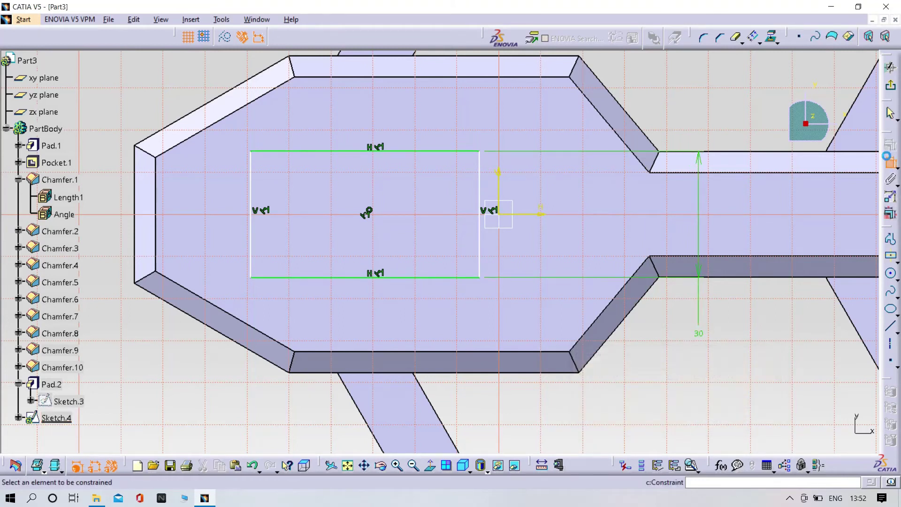
pyautogui.click(390, 151)
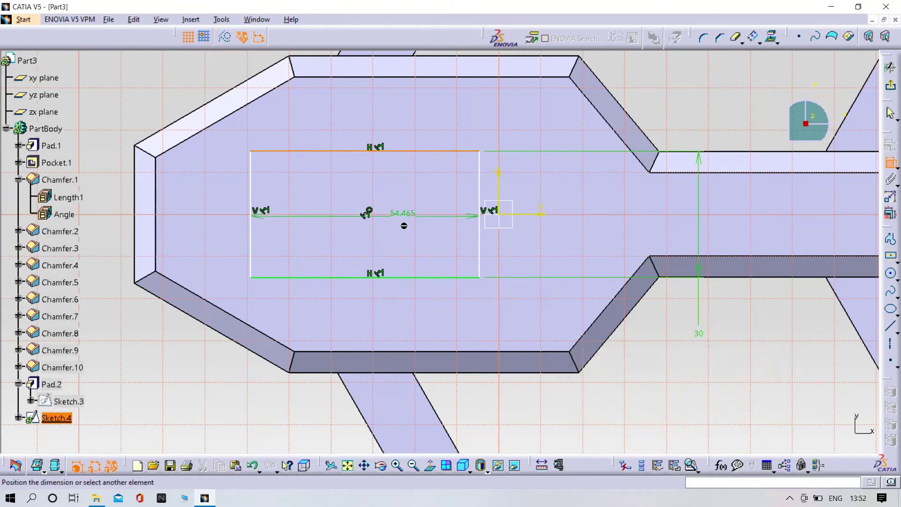
pyautogui.click(402, 106)
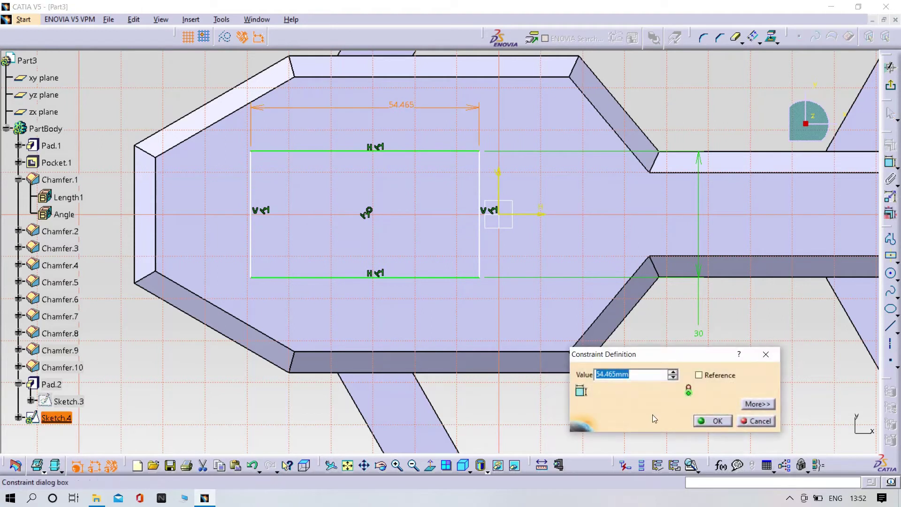
pyautogui.press('BackSpace')
pyautogui.write('55')
pyautogui.press('Return')
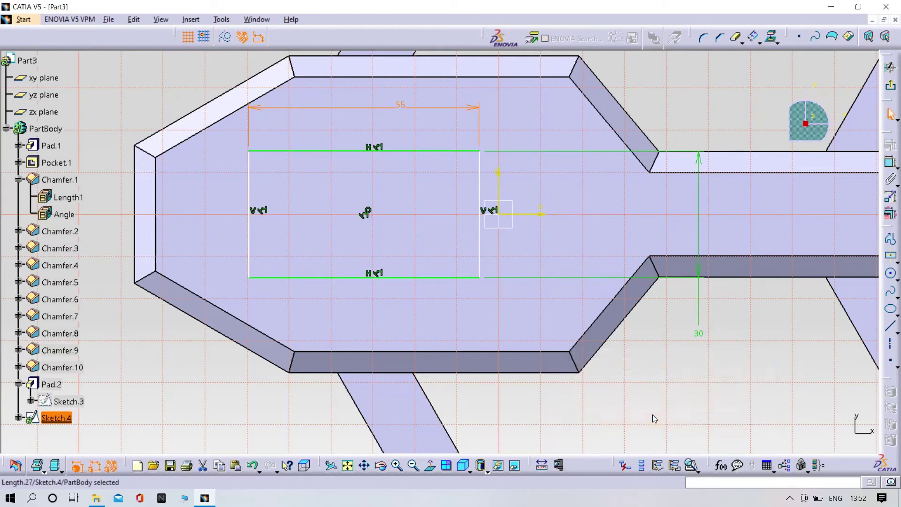
# Step: Leave the sketch and set up a 3 mm deep pocket from the 55 by 30 mm rectangle, previewing the cut
pyautogui.click(727, 407)
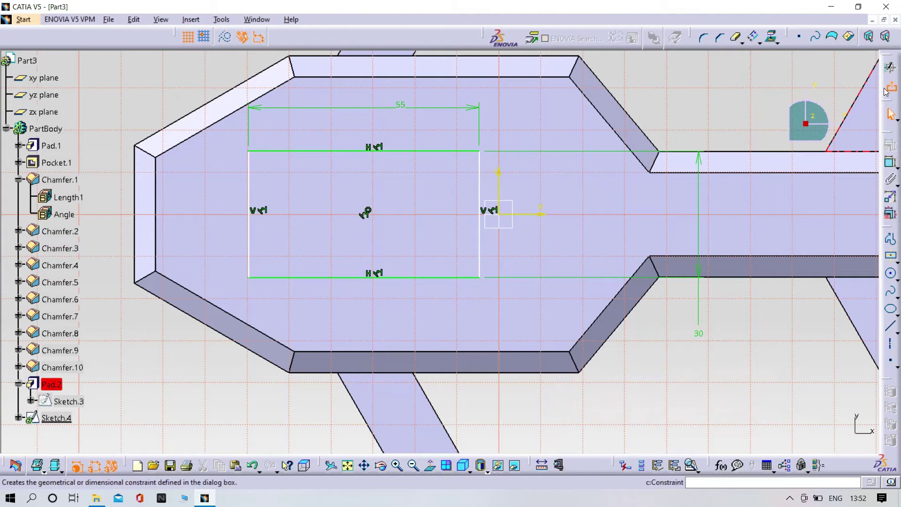
pyautogui.click(890, 67)
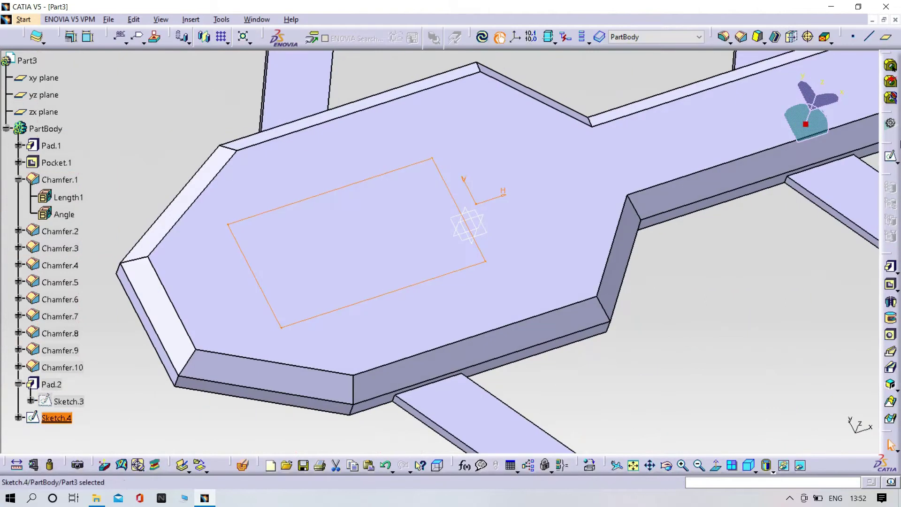
pyautogui.click(895, 289)
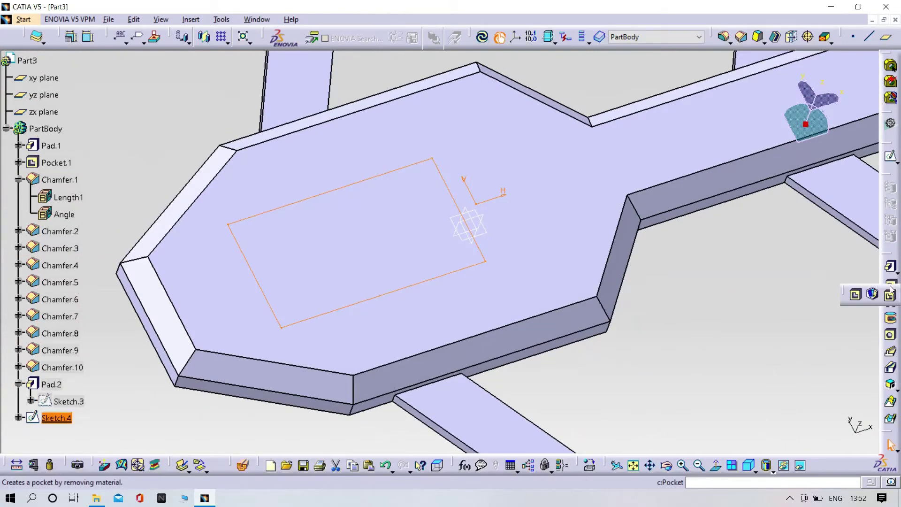
pyautogui.click(855, 297)
pyautogui.click(839, 437)
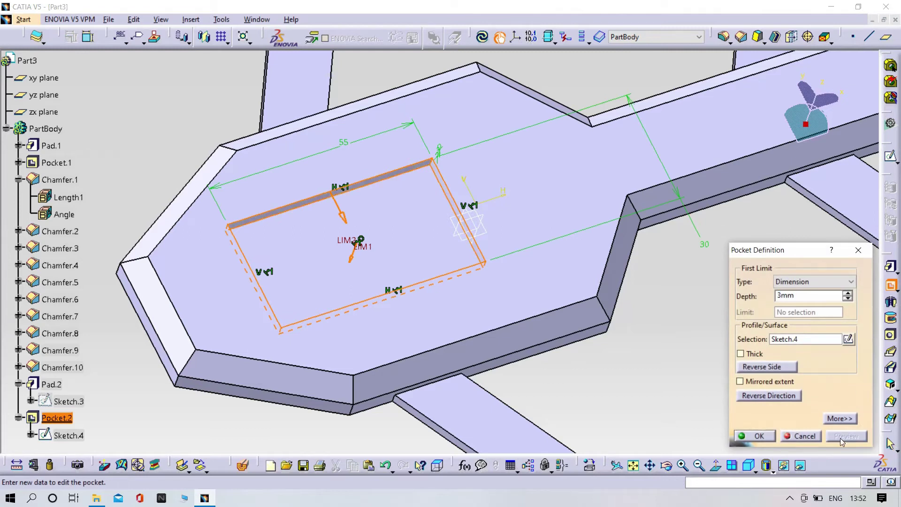
# Step: Try pocket depths of 2 mm and 4 mm for the rectangular recess and preview each one
pyautogui.click(848, 298)
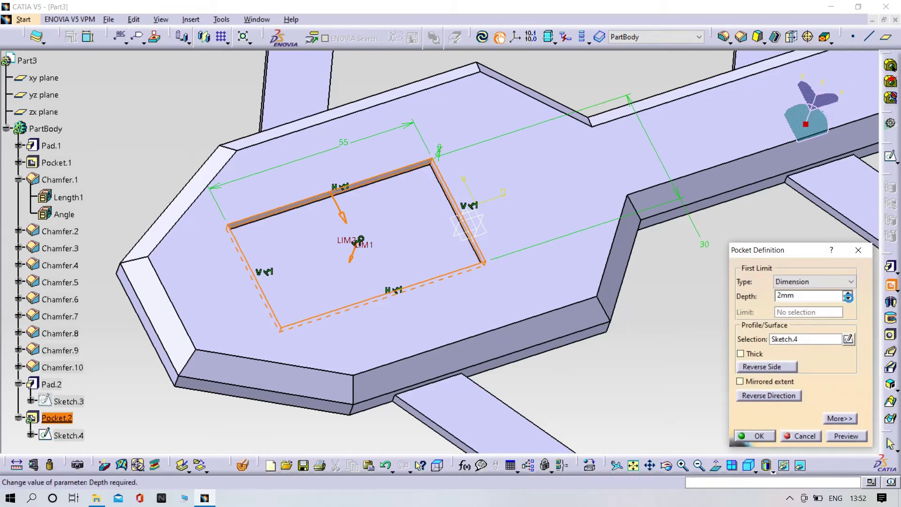
pyautogui.click(842, 438)
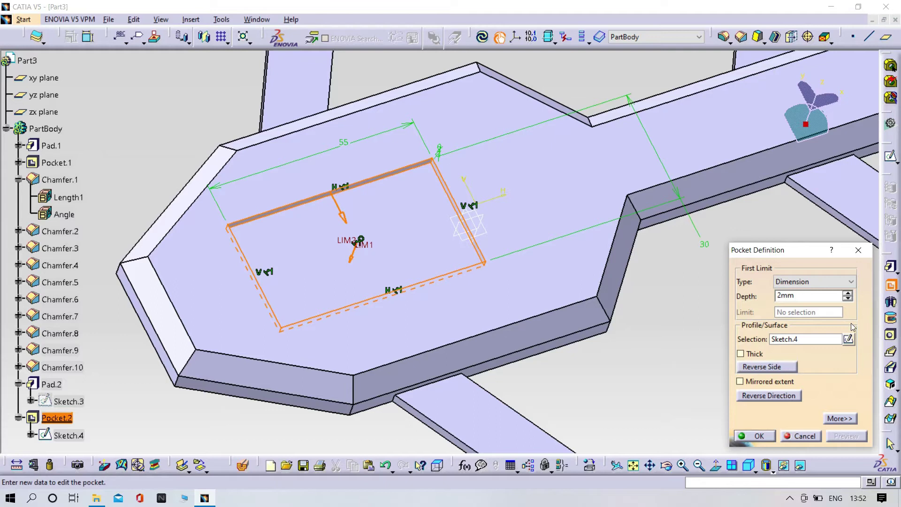
pyautogui.click(848, 292)
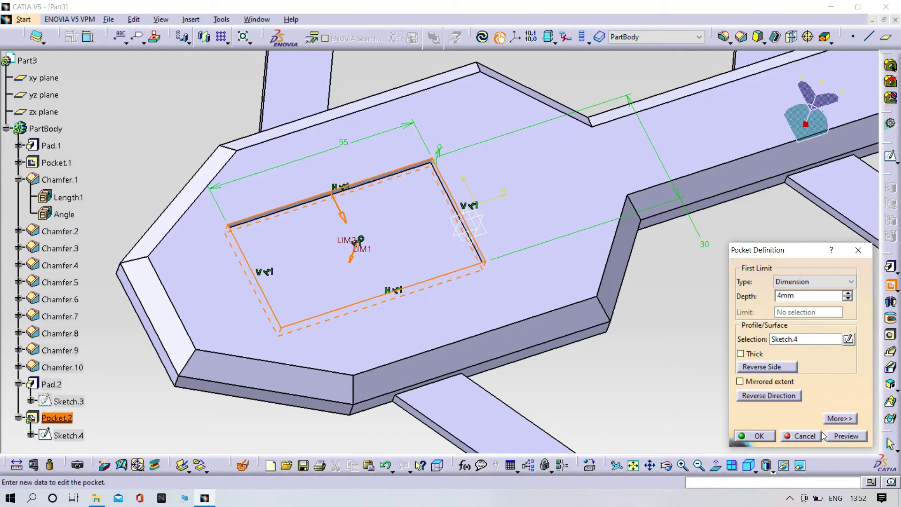
pyautogui.click(838, 437)
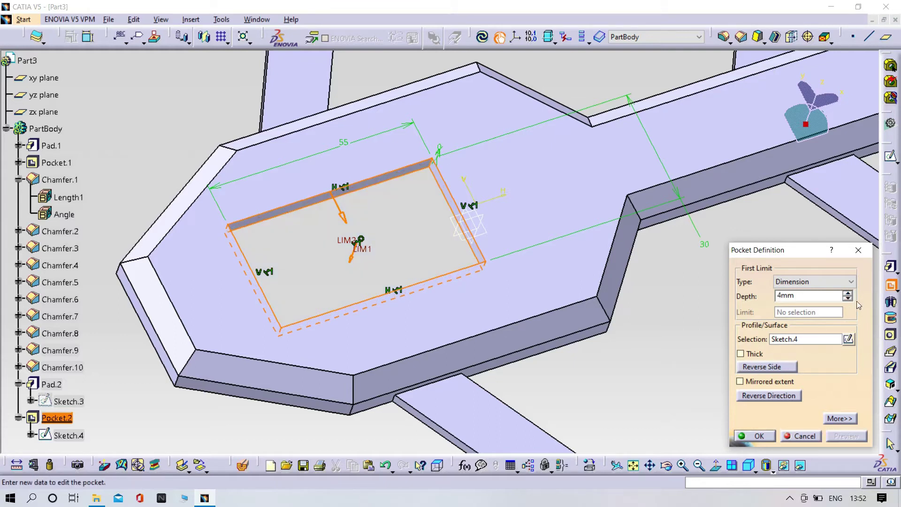
# Step: Set the rectangular pocket's depth to 3 mm, preview it and confirm the pocket
pyautogui.click(849, 299)
pyautogui.click(846, 436)
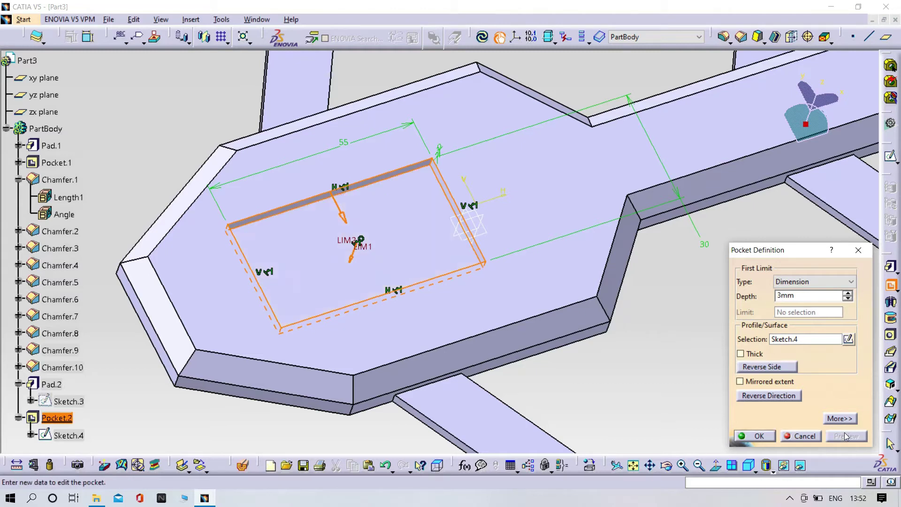
pyautogui.click(755, 436)
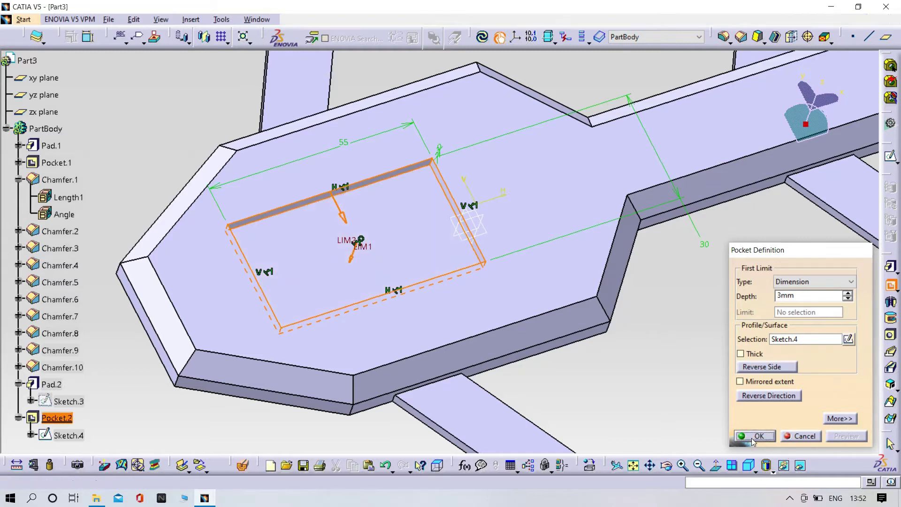
# Step: Start a sketch on the rectangular pocket's short end wall nearest the origin and project the plate's upper outer edge into it
pyautogui.moveTo(712, 316); pyautogui.dragTo(665, 62, button='middle')
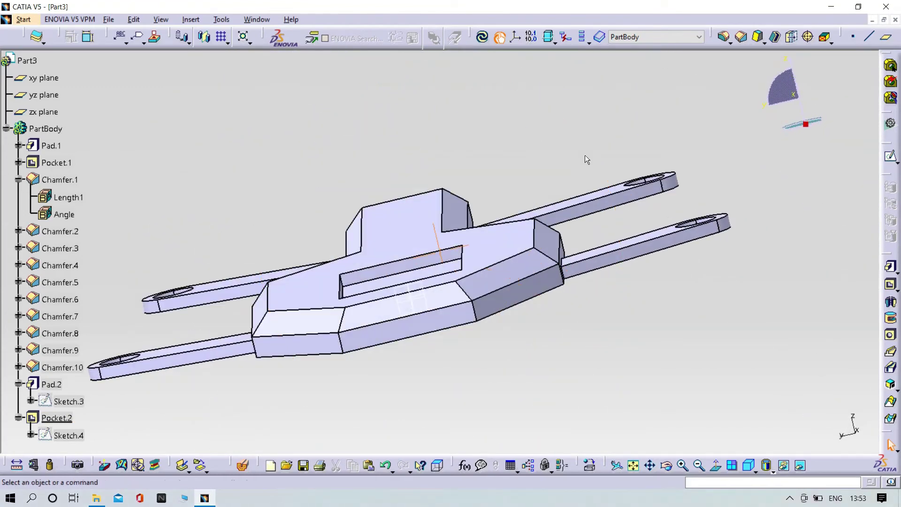
pyautogui.moveTo(585, 159); pyautogui.dragTo(344, 322, button='middle')
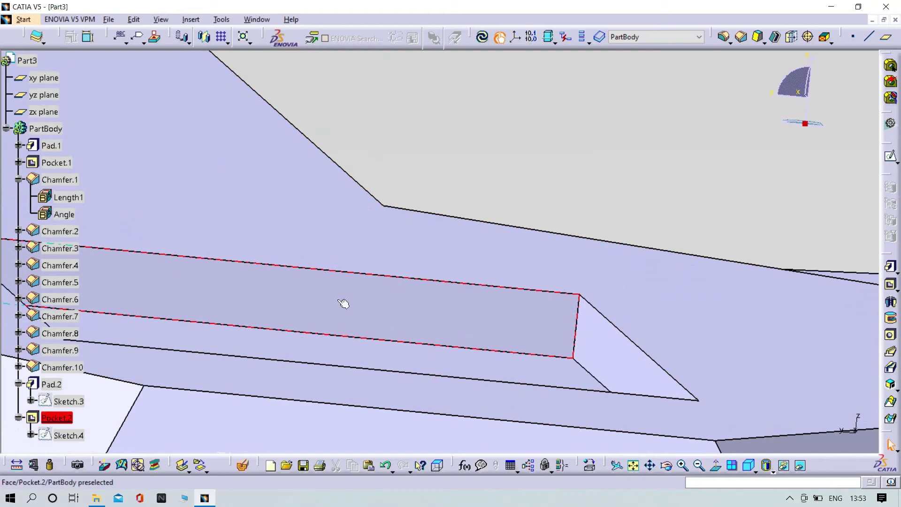
pyautogui.click(346, 304)
pyautogui.click(890, 156)
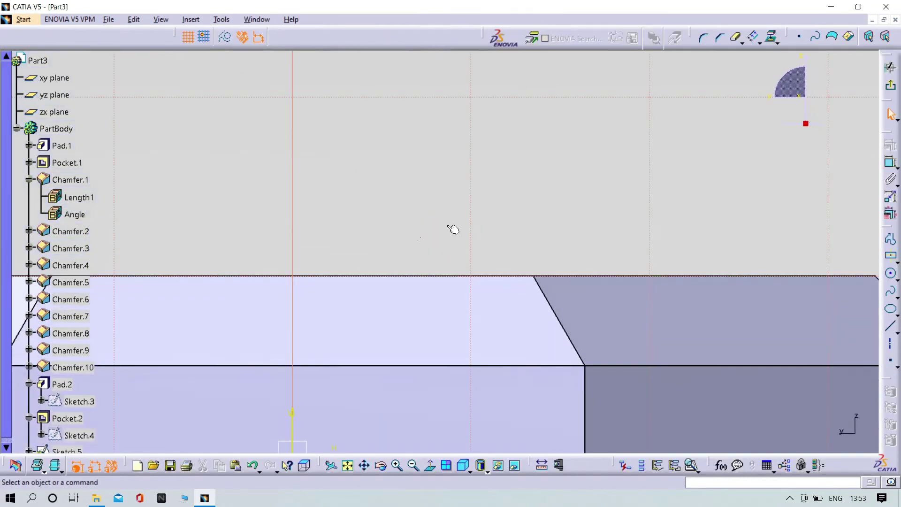
pyautogui.moveTo(382, 233); pyautogui.dragTo(509, 220, button='middle')
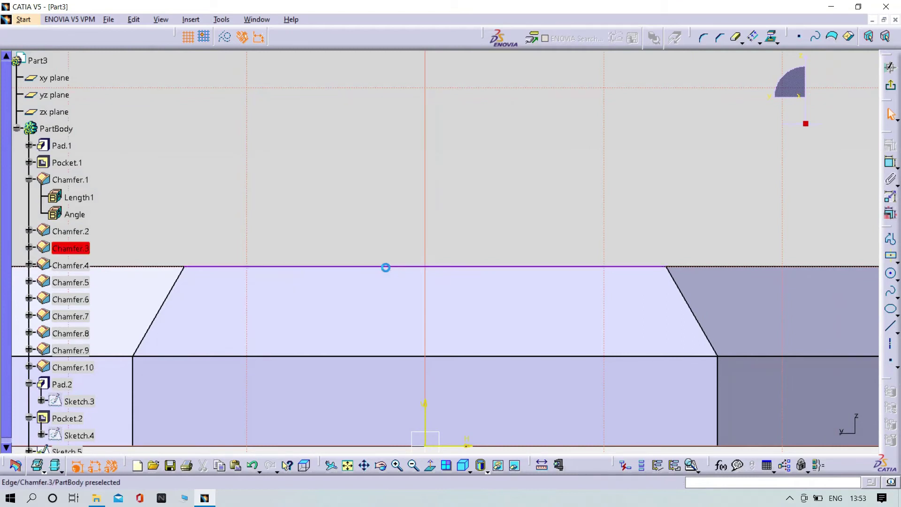
pyautogui.click(385, 267)
pyautogui.click(771, 36)
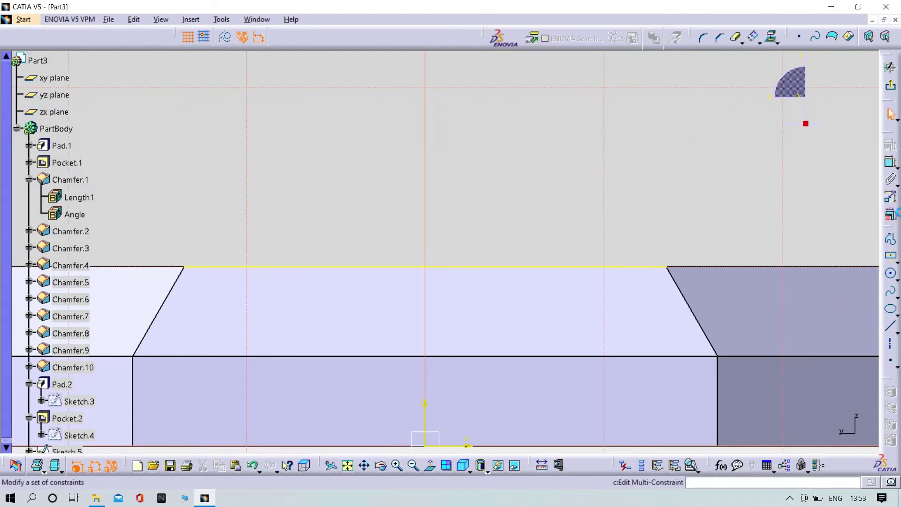
# Step: Draw a three-sided open profile about 2.6 mm wide and 1.7 mm deep, hanging from the projected edge across the vertical axis
pyautogui.click(889, 239)
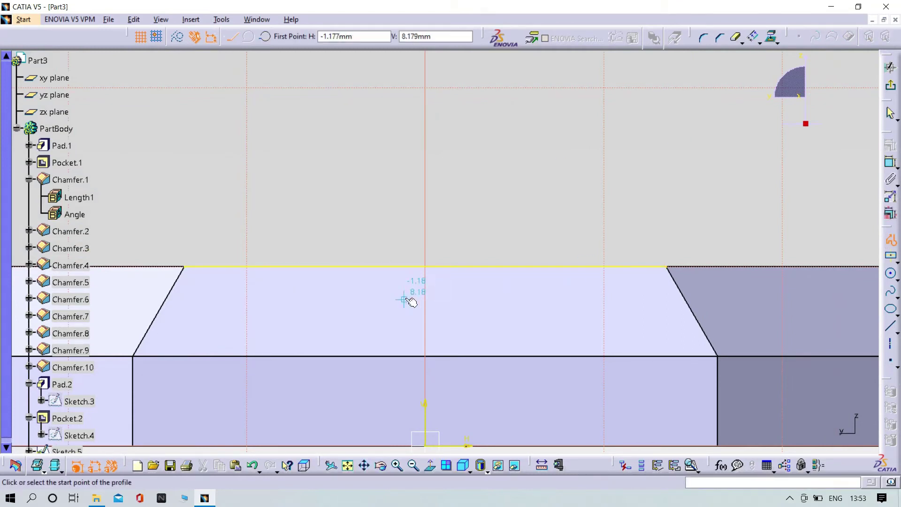
pyautogui.click(406, 267)
pyautogui.click(401, 296)
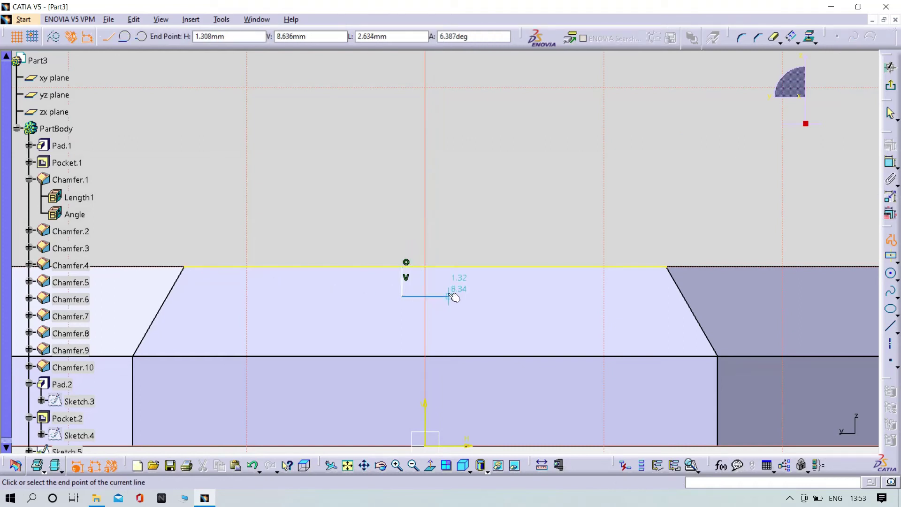
pyautogui.click(449, 296)
pyautogui.click(449, 266)
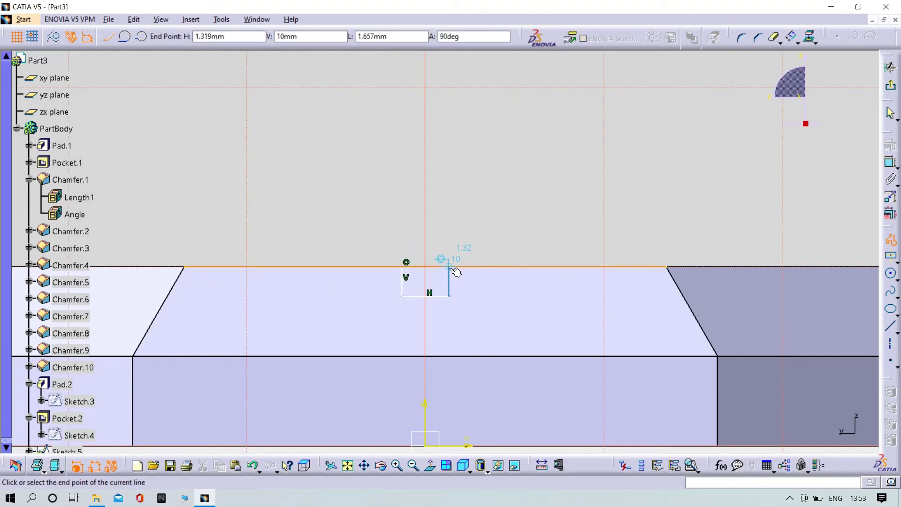
pyautogui.press('Escape')
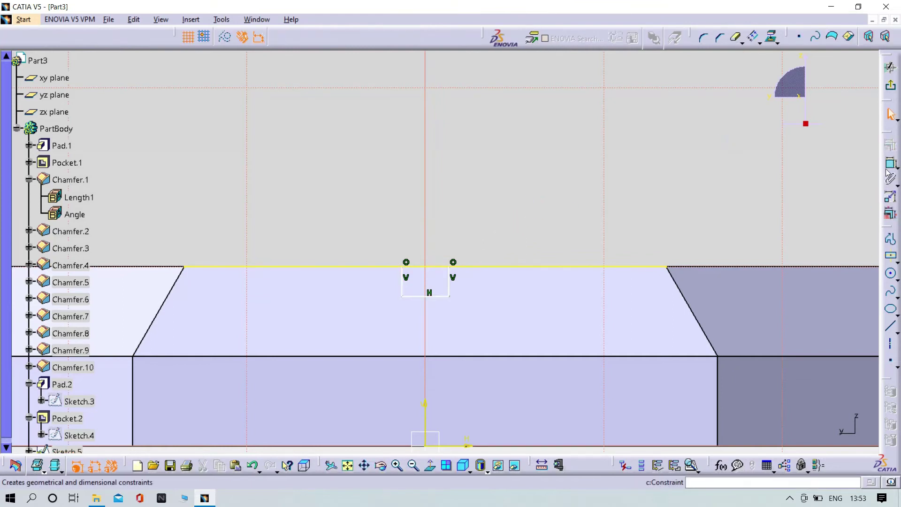
# Step: Dimension the small profile's horizontal base line and set its width to 3 mm
pyautogui.click(890, 161)
pyautogui.click(423, 296)
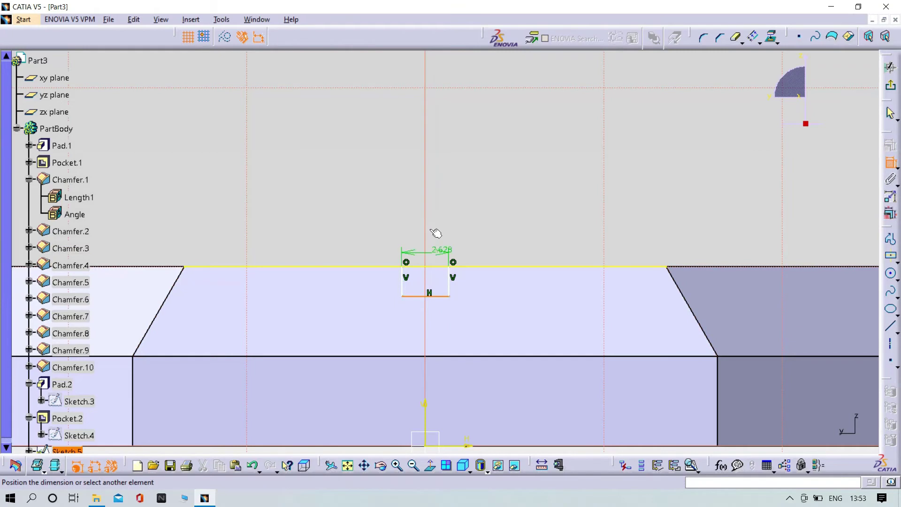
pyautogui.click(422, 205)
pyautogui.doubleClick(417, 205)
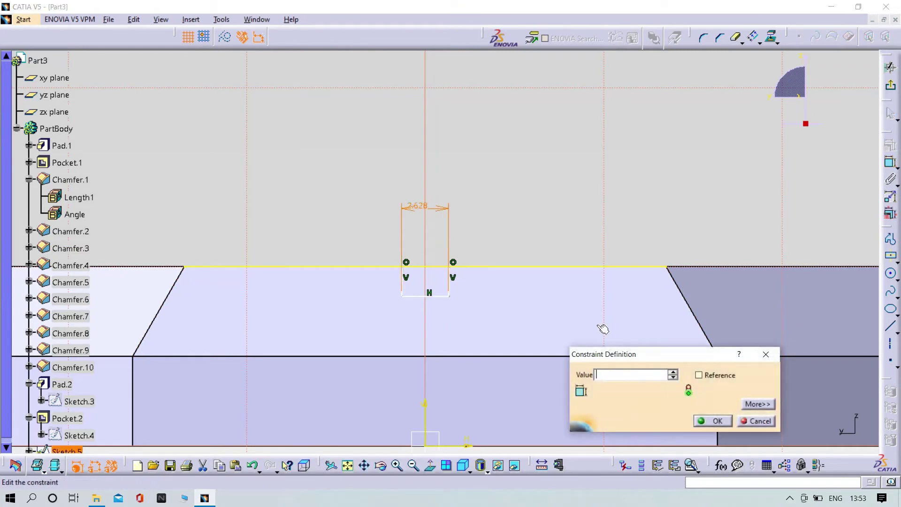
pyautogui.press('Return')
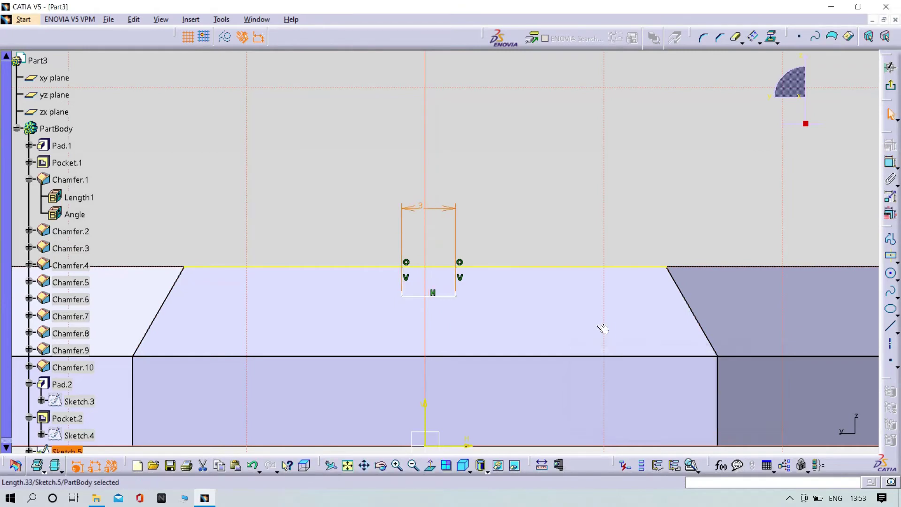
# Step: Dimension the small profile's vertical side and set its depth to 2 mm
pyautogui.click(890, 162)
pyautogui.click(462, 280)
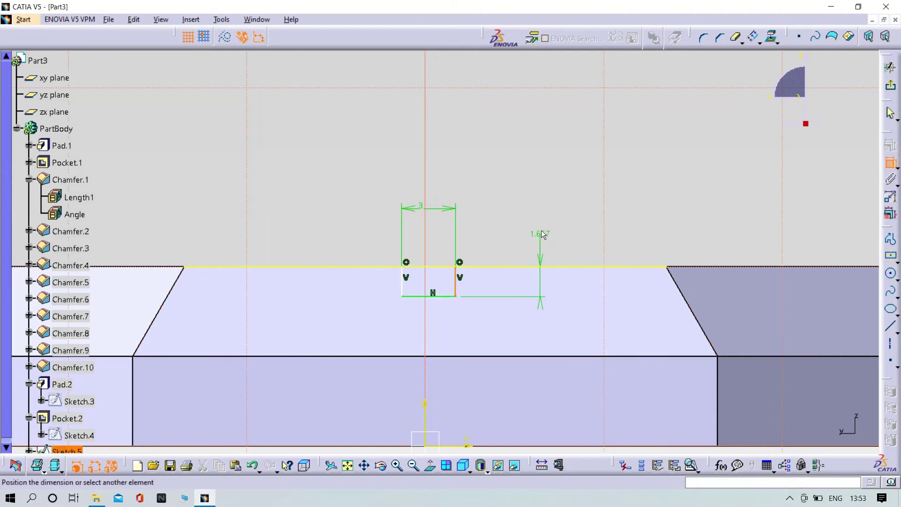
pyautogui.doubleClick(546, 224)
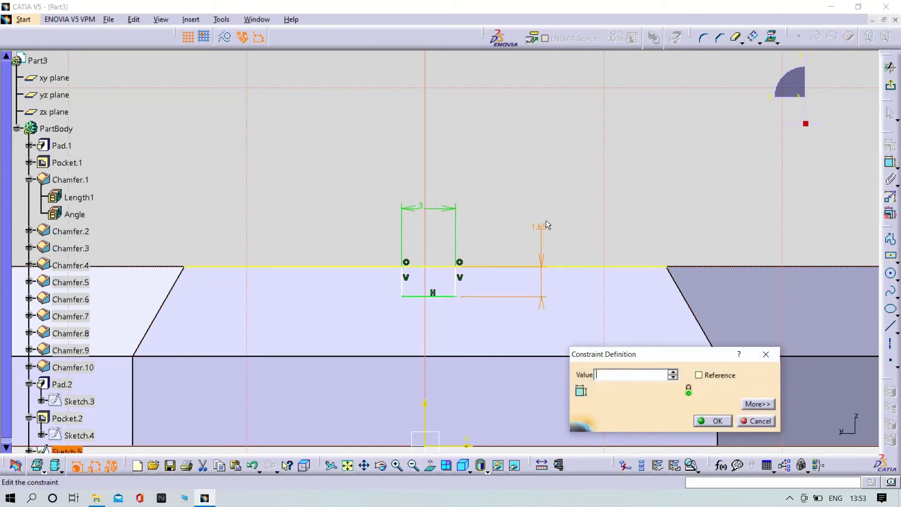
pyautogui.write('2mm')
pyautogui.press('Return')
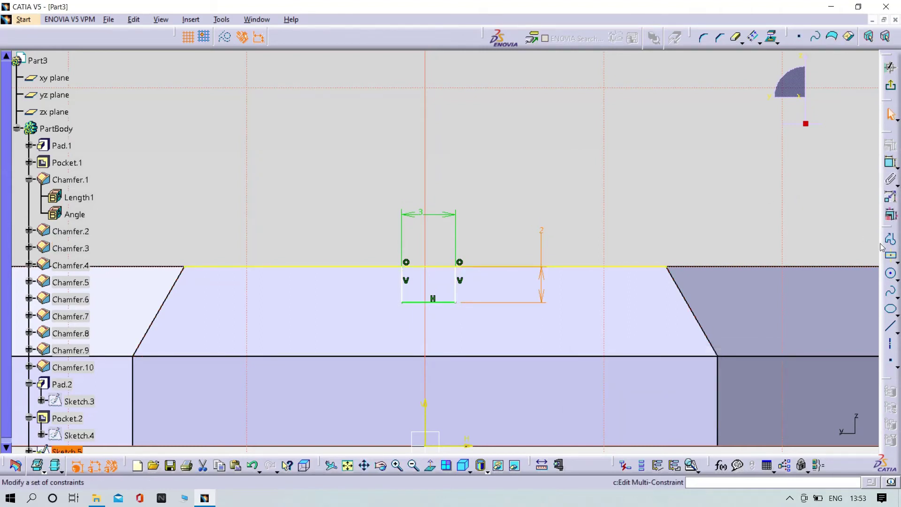
pyautogui.click(434, 215)
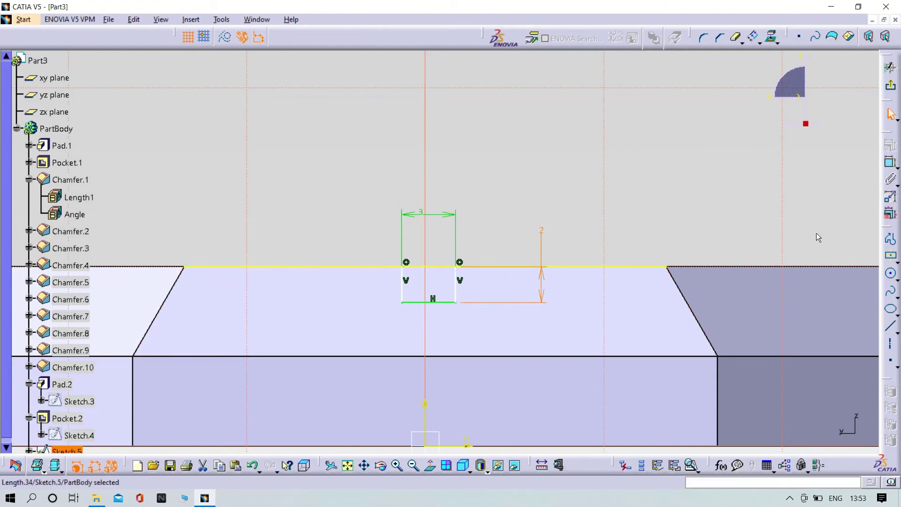
# Step: Dimension the profile's right vertical side from the vertical axis and set the distance to 1.5 mm to center the notch
pyautogui.click(889, 164)
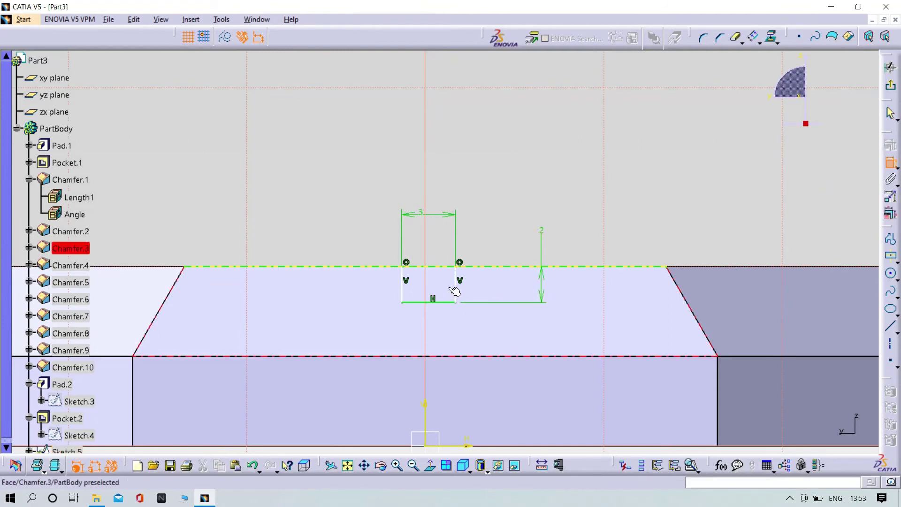
pyautogui.click(425, 410)
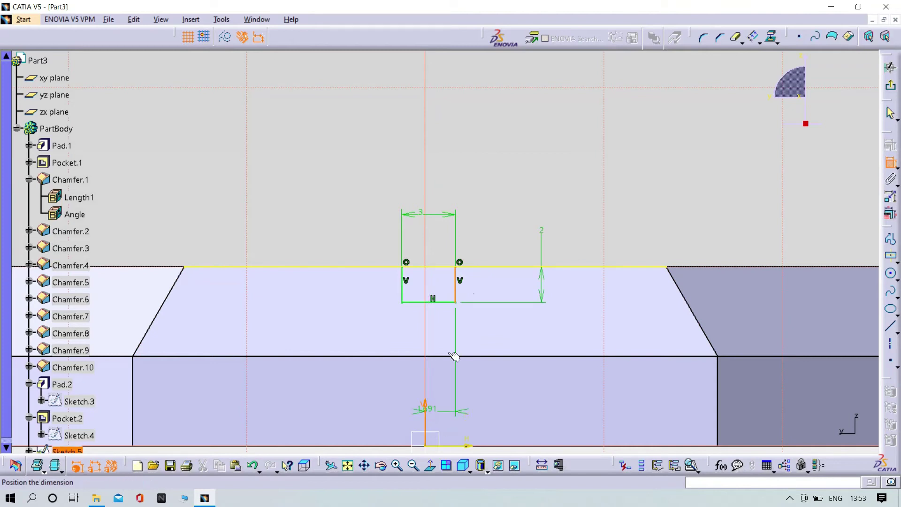
pyautogui.click(477, 215)
pyautogui.doubleClick(477, 214)
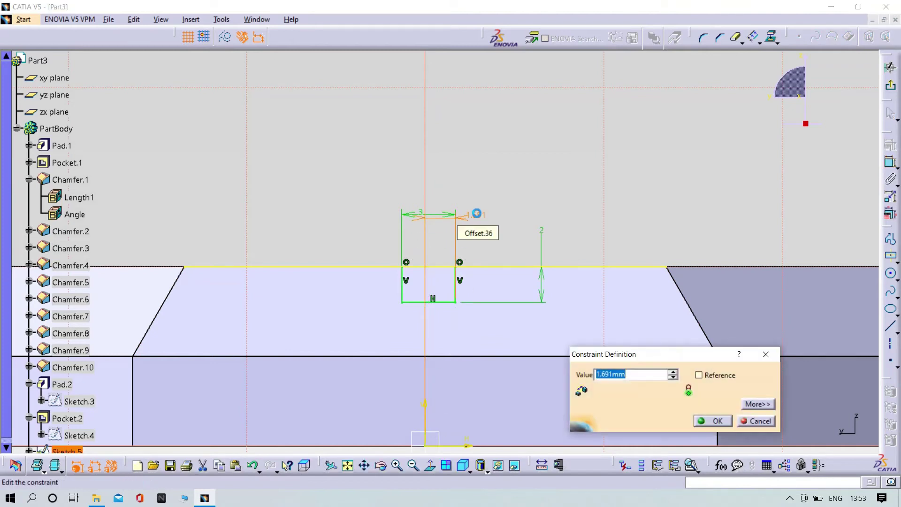
pyautogui.write('1.5')
pyautogui.press('Return')
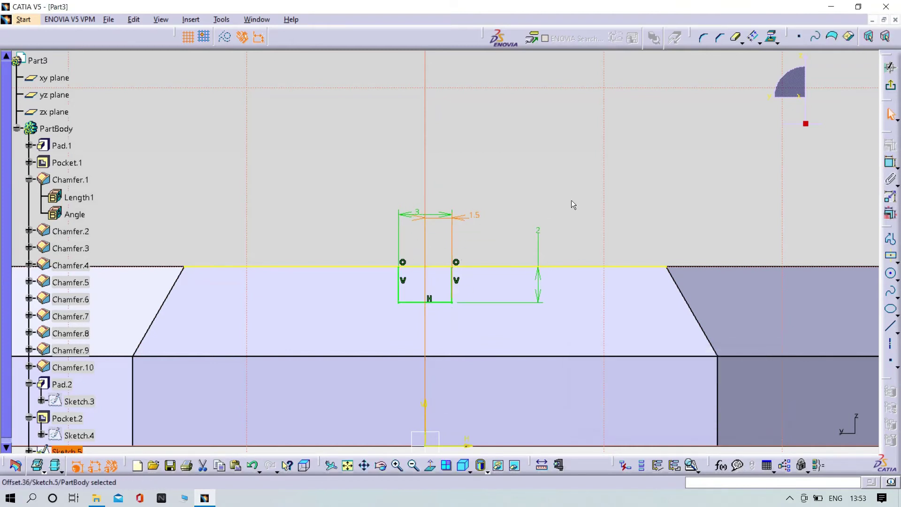
# Step: Quick-trim the projected edge line on both sides of the small profile, leaving a closed 3 by 2 mm rectangle
pyautogui.click(734, 37)
pyautogui.click(565, 267)
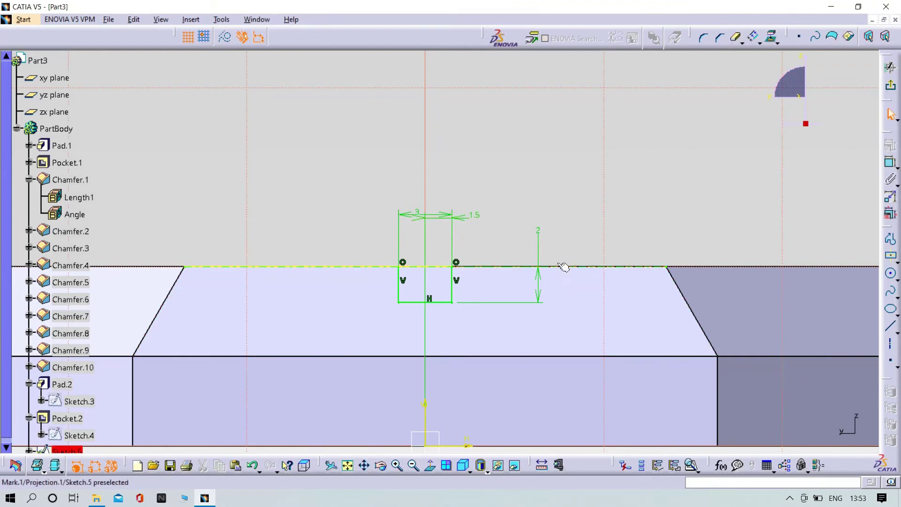
pyautogui.click(289, 266)
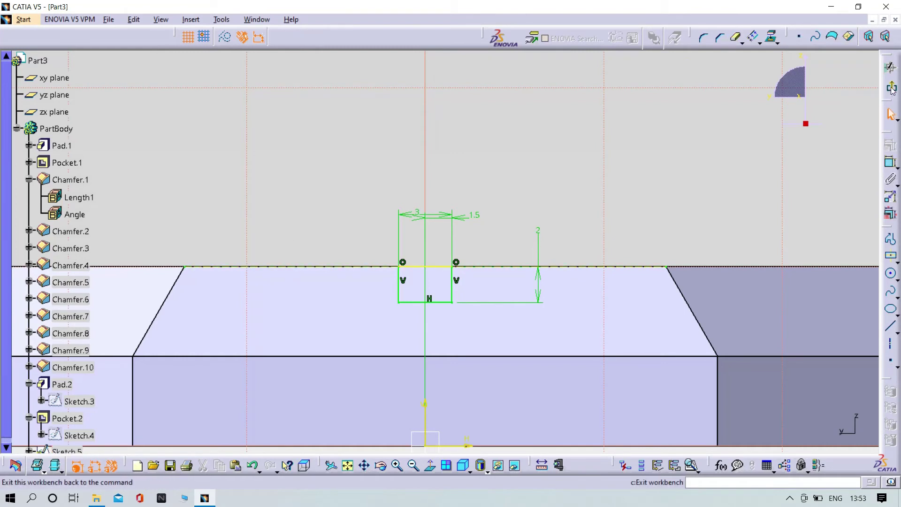
pyautogui.click(869, 36)
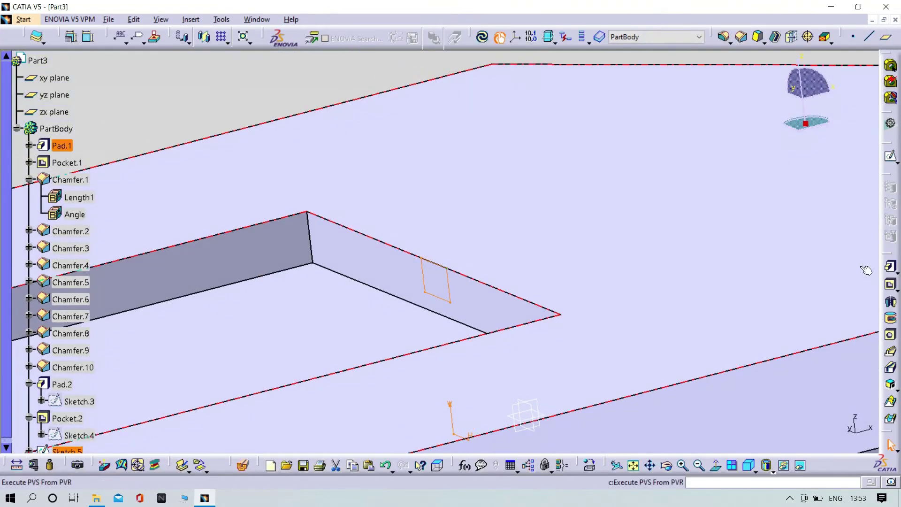
pyautogui.click(891, 287)
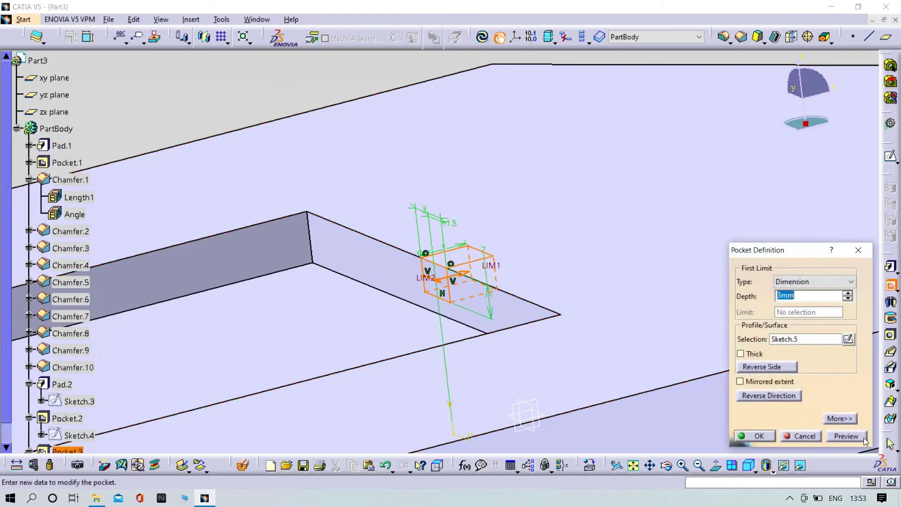
pyautogui.click(855, 440)
pyautogui.moveTo(364, 336); pyautogui.dragTo(454, 415, button='middle')
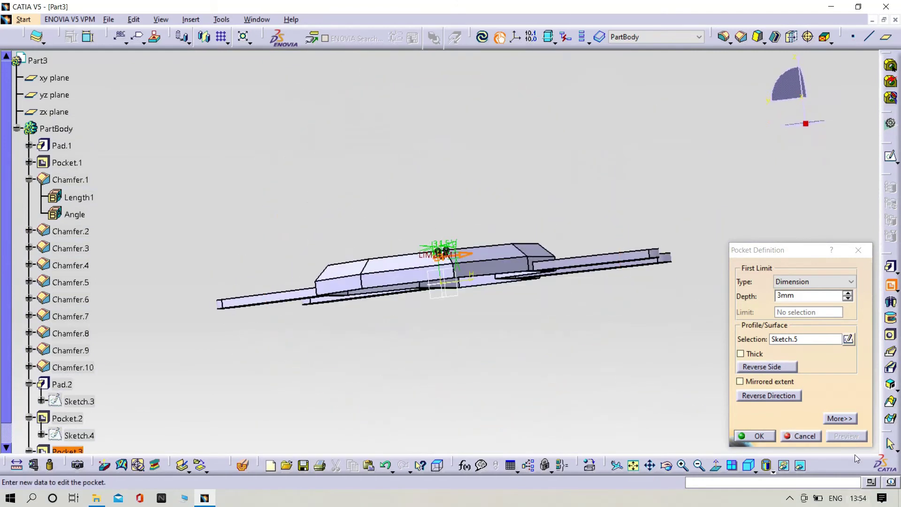
pyautogui.click(800, 436)
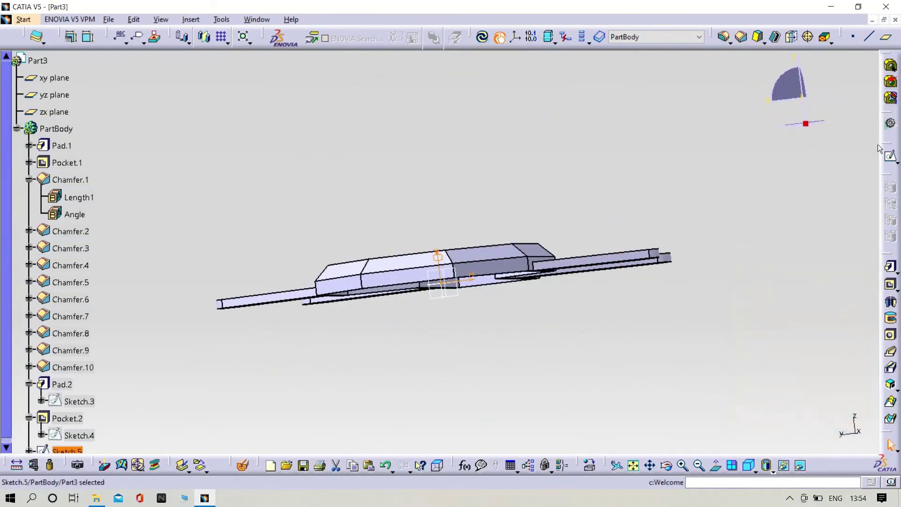
# Step: Reopen the notch sketch and set the rectangle's vertical dimension to 5 mm
pyautogui.click(890, 156)
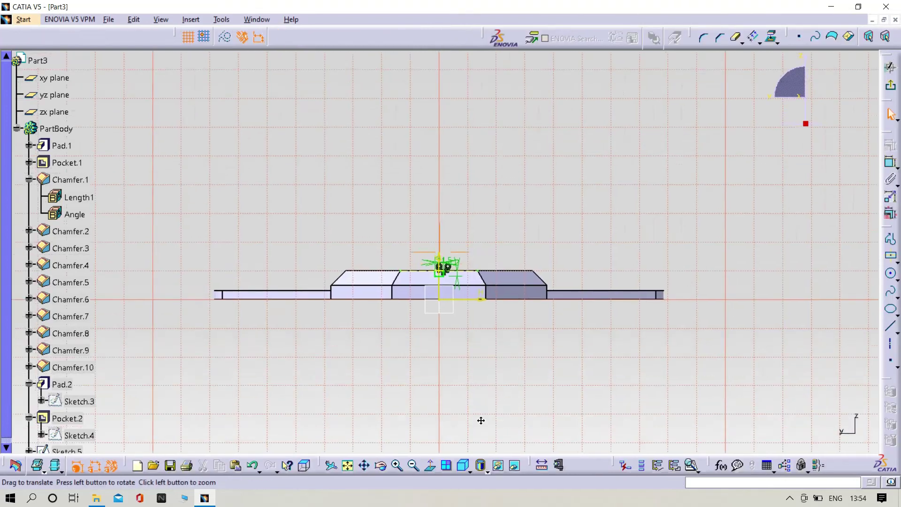
pyautogui.moveTo(504, 282); pyautogui.dragTo(509, 225, button='middle')
pyautogui.moveTo(564, 352); pyautogui.dragTo(468, 40, button='middle')
pyautogui.moveTo(543, 334)
pyautogui.mouseDown(button='middle')
pyautogui.moveTo(529, 209)
pyautogui.moveTo(540, 233)
pyautogui.mouseUp(button='middle')
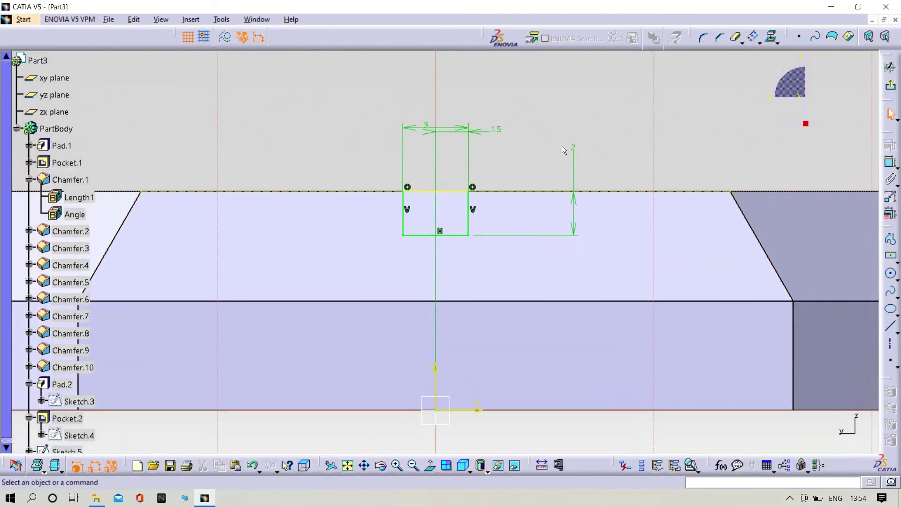
pyautogui.doubleClick(573, 147)
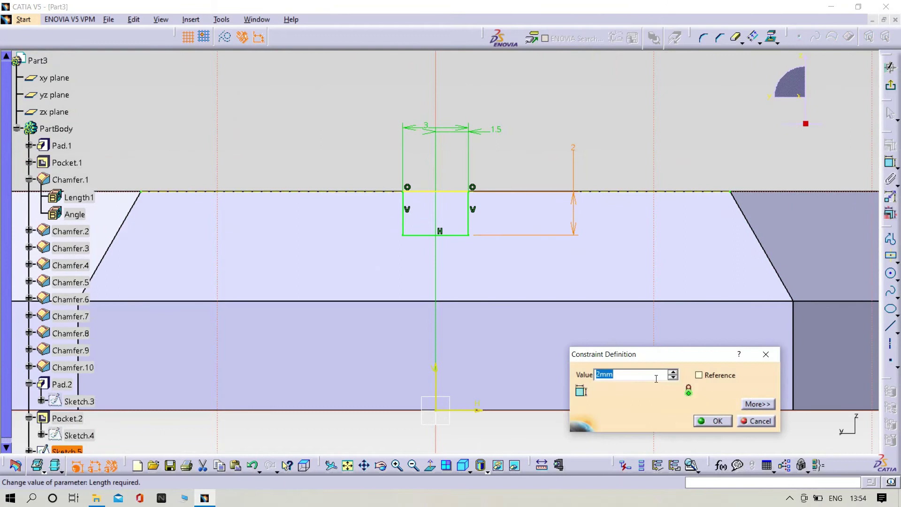
pyautogui.click(673, 373)
pyautogui.click(673, 373)
pyautogui.click(673, 372)
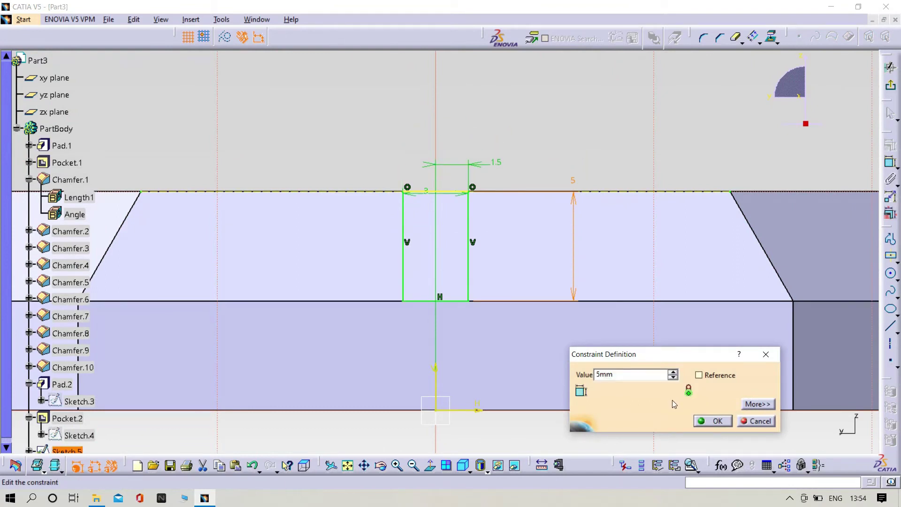
pyautogui.click(712, 420)
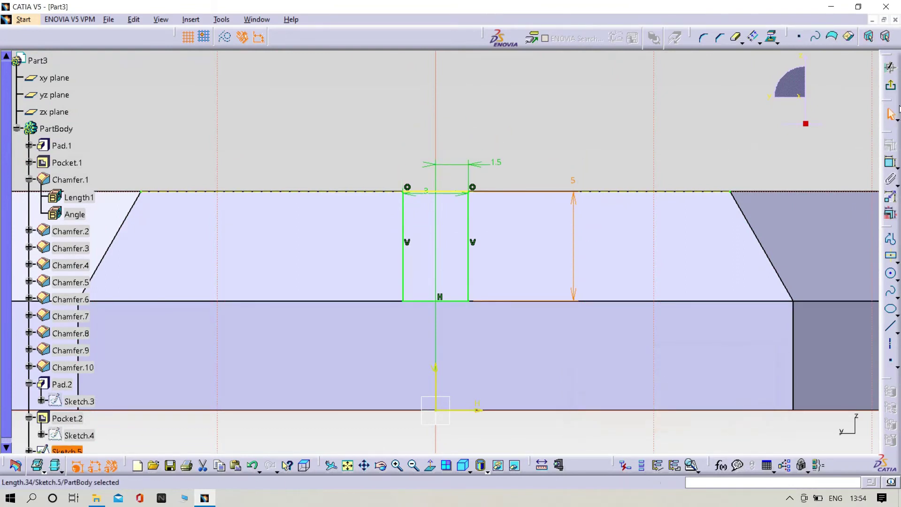
# Step: Leave the sketch and cut the notch profile into the recess's end wall as a 2 mm deep pocket
pyautogui.click(890, 86)
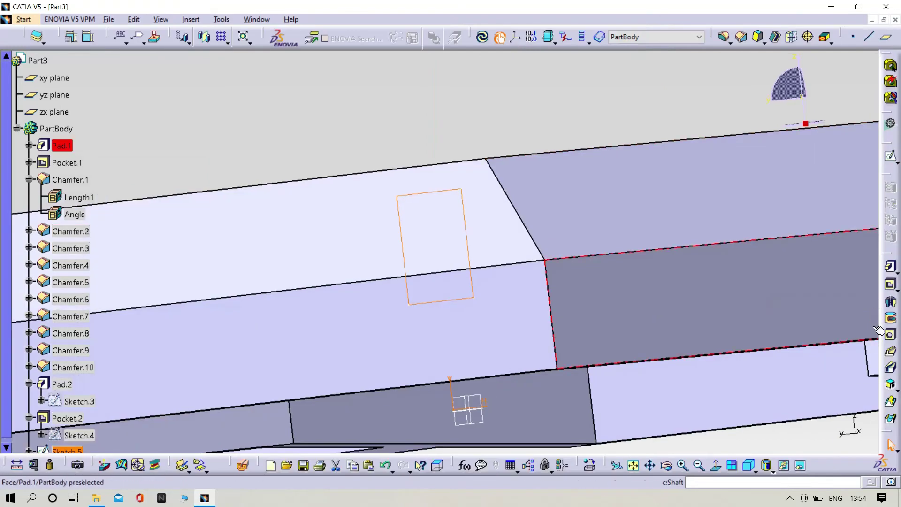
pyautogui.click(890, 284)
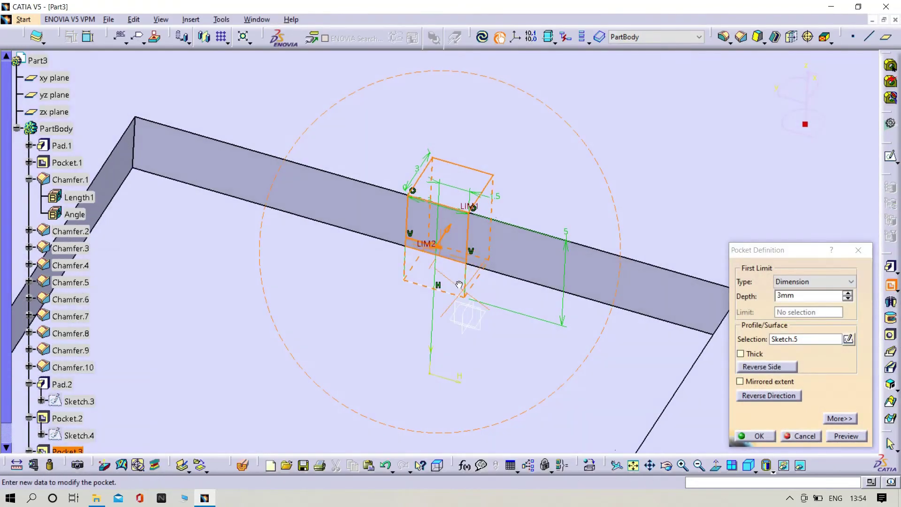
pyautogui.click(845, 436)
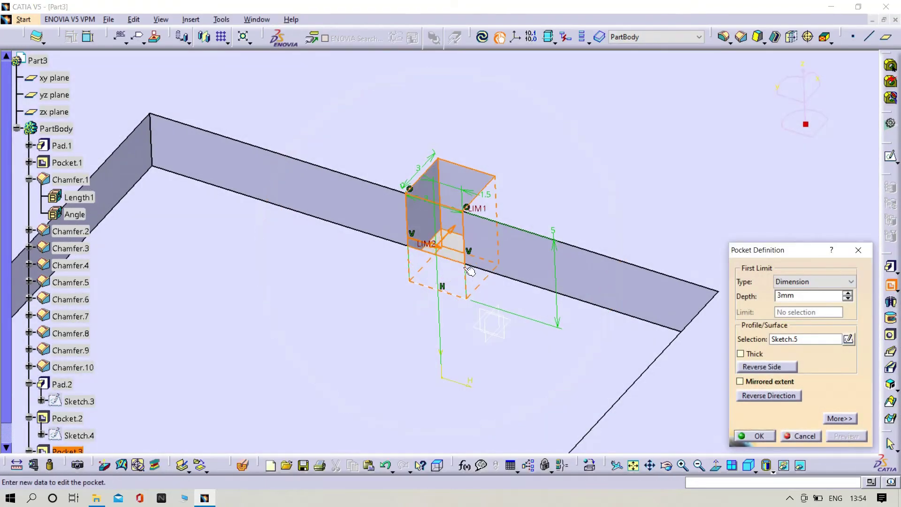
pyautogui.moveTo(469, 271)
pyautogui.mouseDown(button='middle')
pyautogui.moveTo(524, 247)
pyautogui.moveTo(500, 181)
pyautogui.moveTo(511, 312)
pyautogui.moveTo(380, 338)
pyautogui.moveTo(435, 191)
pyautogui.moveTo(359, 7)
pyautogui.moveTo(482, 312)
pyautogui.moveTo(412, 322)
pyautogui.moveTo(422, 244)
pyautogui.moveTo(386, 161)
pyautogui.moveTo(290, 206)
pyautogui.moveTo(237, 252)
pyautogui.moveTo(422, 272)
pyautogui.moveTo(461, 286)
pyautogui.moveTo(483, 416)
pyautogui.moveTo(523, 426)
pyautogui.moveTo(442, 358)
pyautogui.moveTo(492, 146)
pyautogui.moveTo(505, 390)
pyautogui.moveTo(457, 420)
pyautogui.moveTo(454, 389)
pyautogui.moveTo(352, 370)
pyautogui.mouseUp(button='middle')
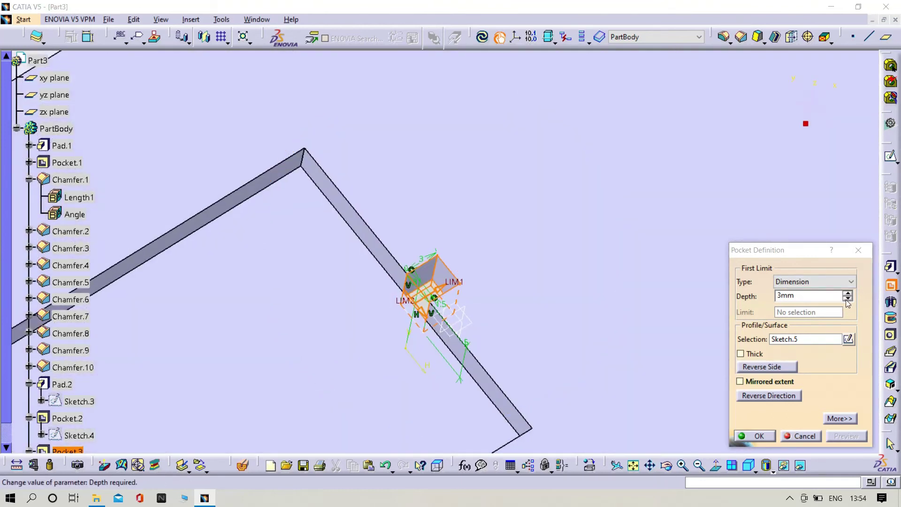
pyautogui.click(847, 299)
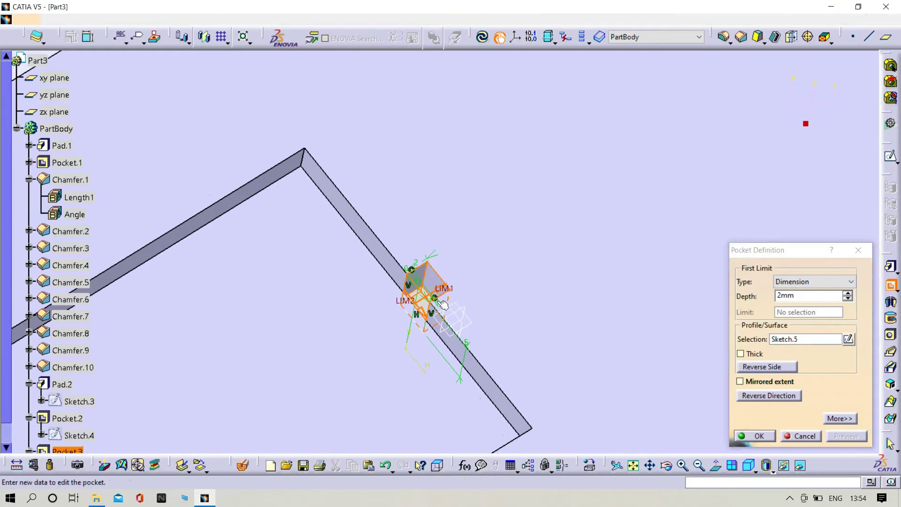
pyautogui.moveTo(369, 313); pyautogui.dragTo(394, 324, button='middle')
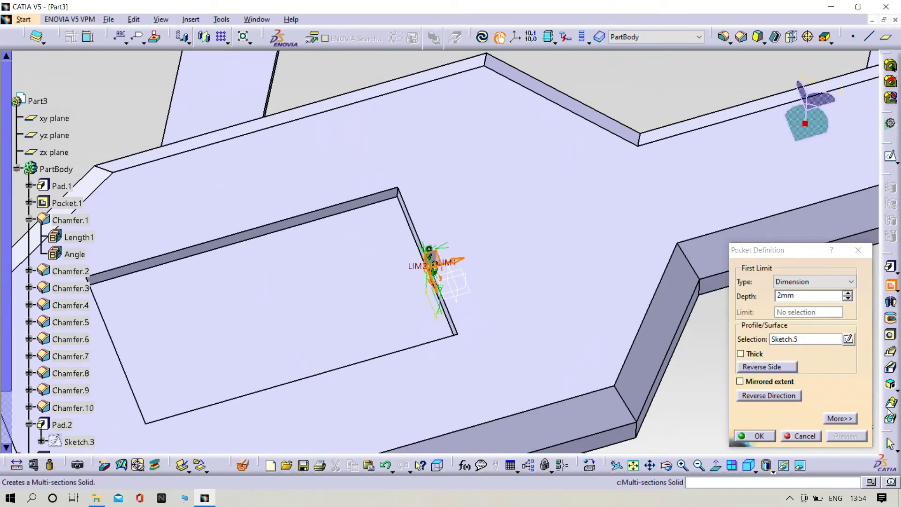
pyautogui.click(756, 437)
# Step: Start a sketch on the cover's flat outer face and draw a horizontal line about 115 mm long along the stem's centre to its end edge
pyautogui.moveTo(718, 372)
pyautogui.mouseDown(button='middle')
pyautogui.moveTo(539, 358)
pyautogui.moveTo(489, 392)
pyautogui.moveTo(509, 344)
pyautogui.moveTo(422, 343)
pyautogui.moveTo(502, 322)
pyautogui.moveTo(606, 207)
pyautogui.moveTo(492, 276)
pyautogui.moveTo(519, 358)
pyautogui.moveTo(543, 199)
pyautogui.moveTo(646, 227)
pyautogui.moveTo(585, 136)
pyautogui.moveTo(677, 387)
pyautogui.moveTo(526, 400)
pyautogui.mouseUp(button='middle')
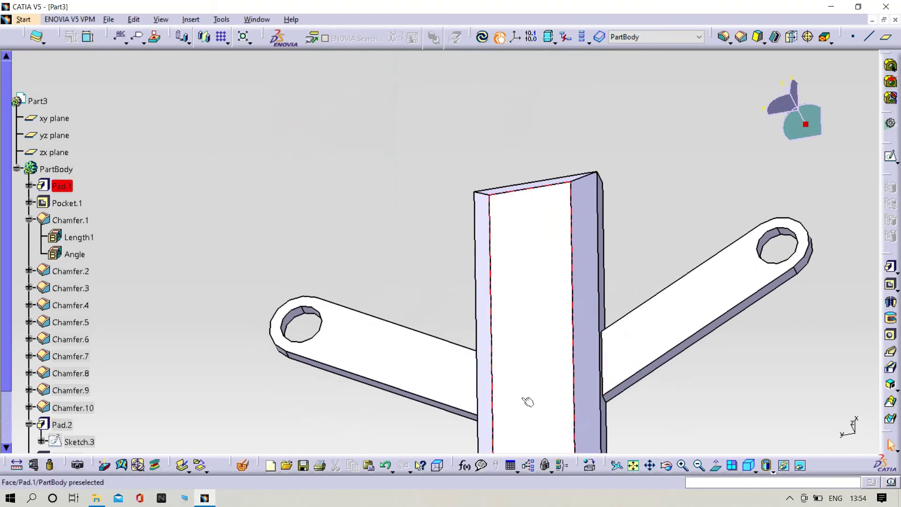
pyautogui.click(577, 342)
pyautogui.click(884, 162)
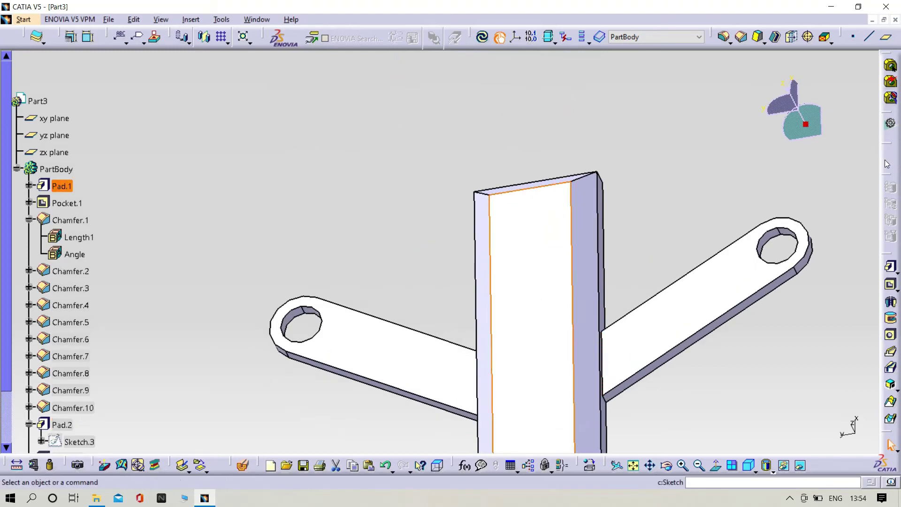
pyautogui.moveTo(740, 276); pyautogui.dragTo(695, 175, button='middle')
pyautogui.click(896, 259)
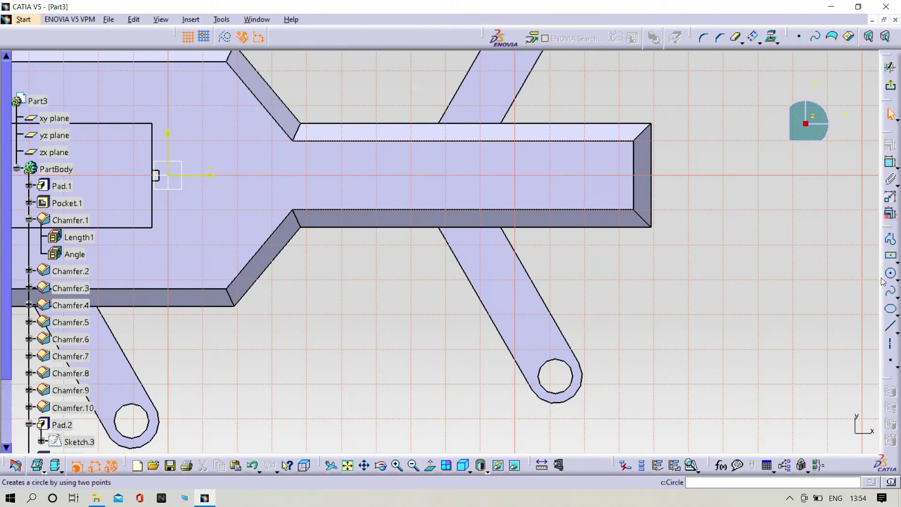
pyautogui.click(892, 247)
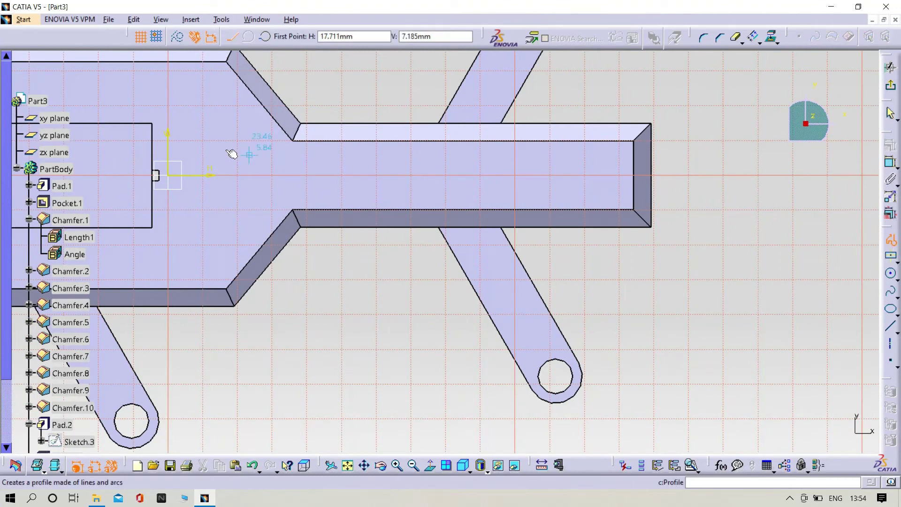
pyautogui.click(236, 176)
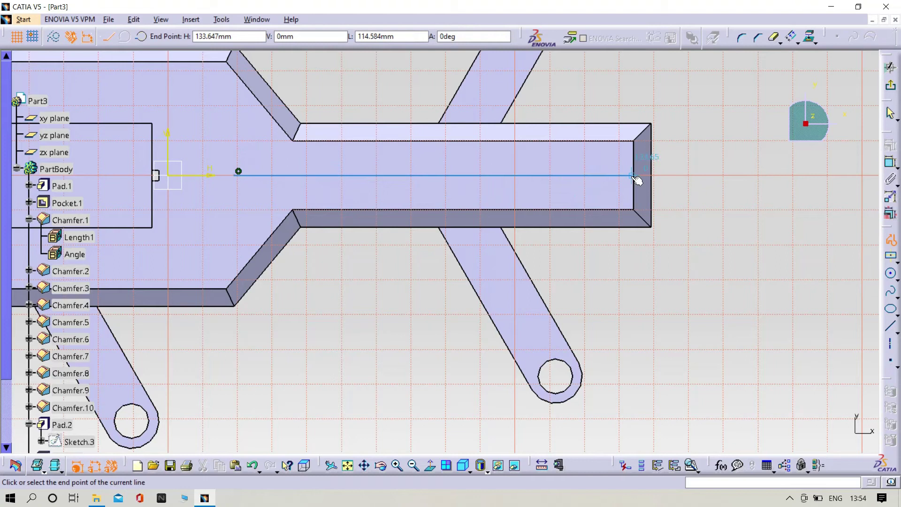
pyautogui.click(633, 175)
pyautogui.press('Escape')
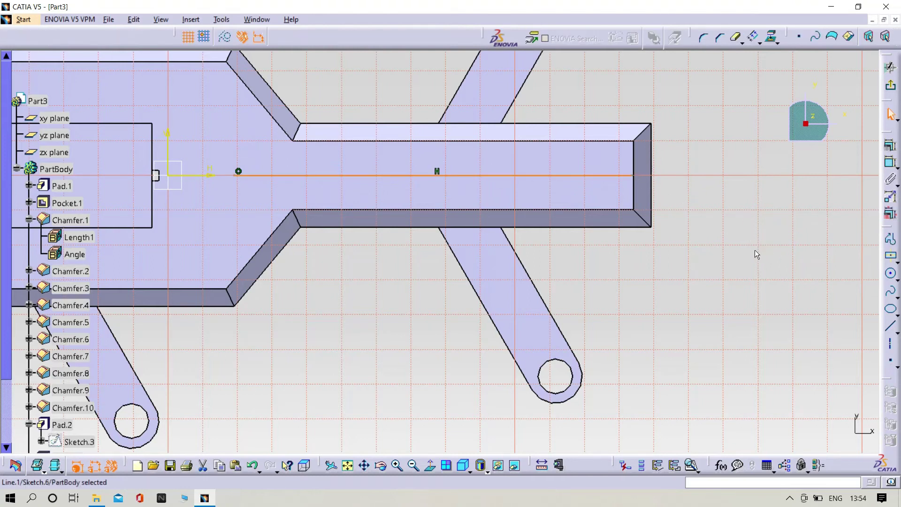
# Step: Sketch a slanted elongated hole above the stem's centre line, with about 5.8 mm between centres and a radius of about 1.4 mm
pyautogui.moveTo(652, 323); pyautogui.dragTo(681, 281, button='middle')
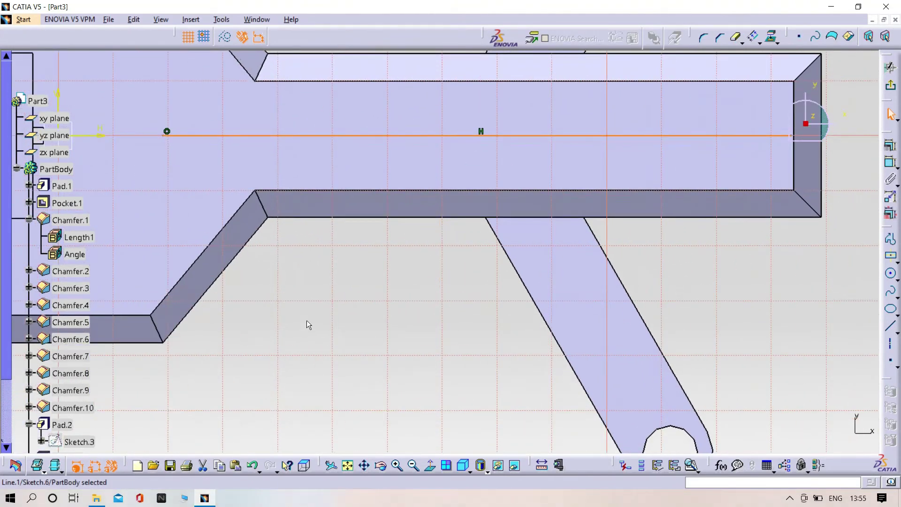
pyautogui.moveTo(306, 321); pyautogui.dragTo(332, 381, button='middle')
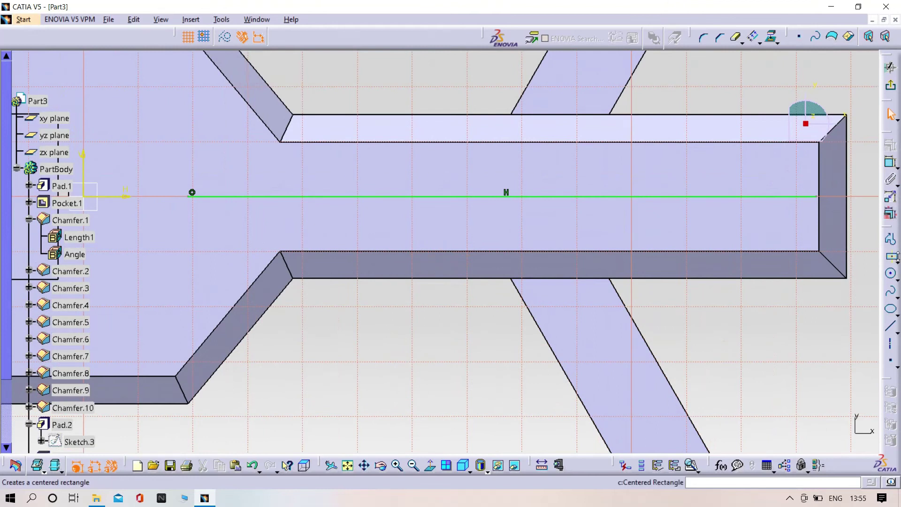
pyautogui.click(895, 260)
pyautogui.click(806, 268)
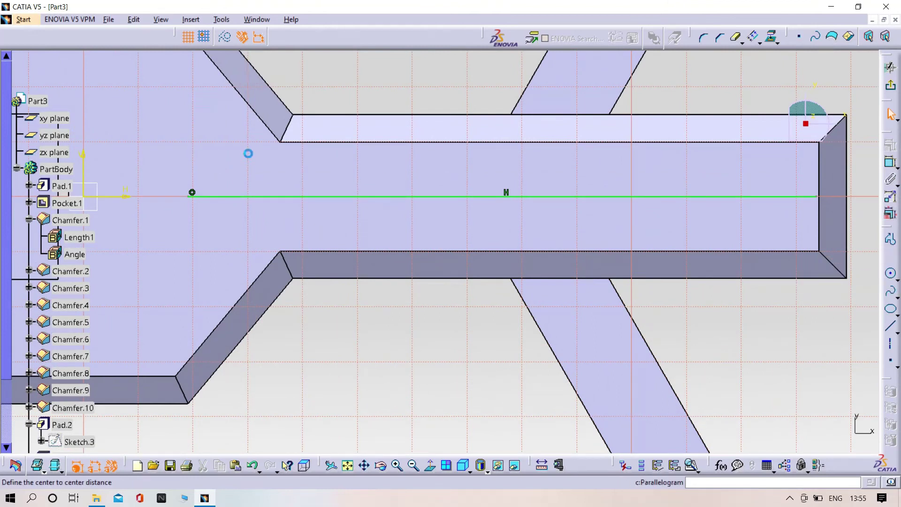
pyautogui.click(343, 169)
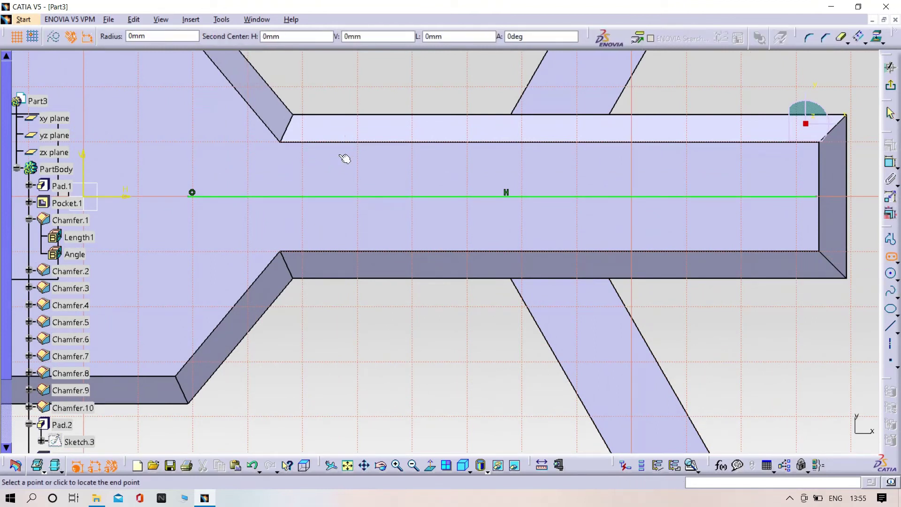
pyautogui.click(330, 183)
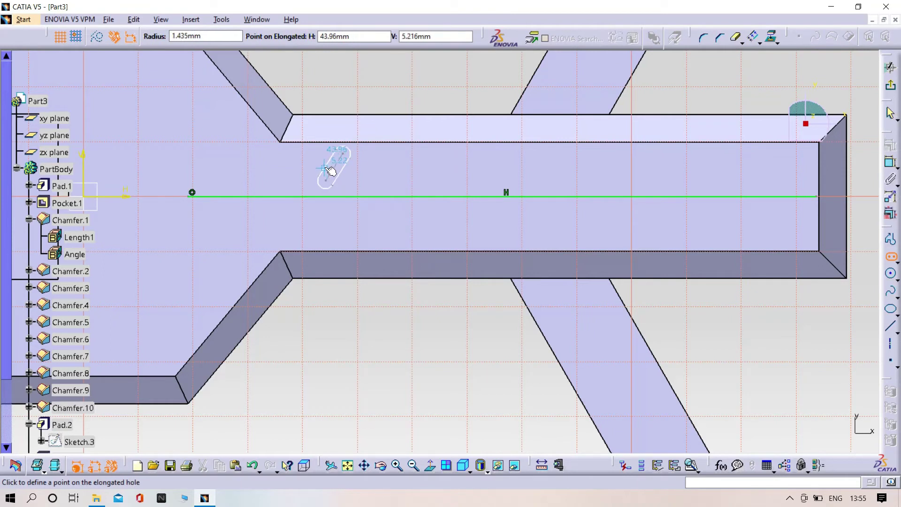
pyautogui.click(331, 173)
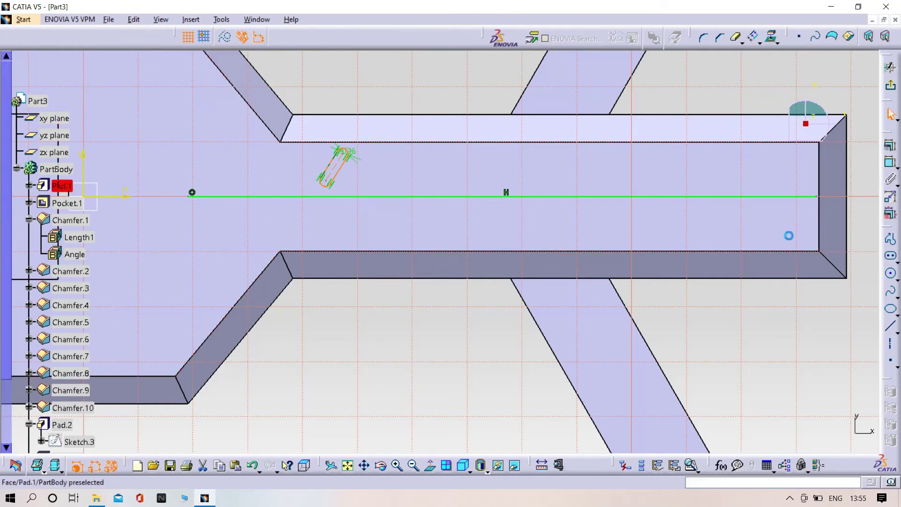
pyautogui.click(758, 32)
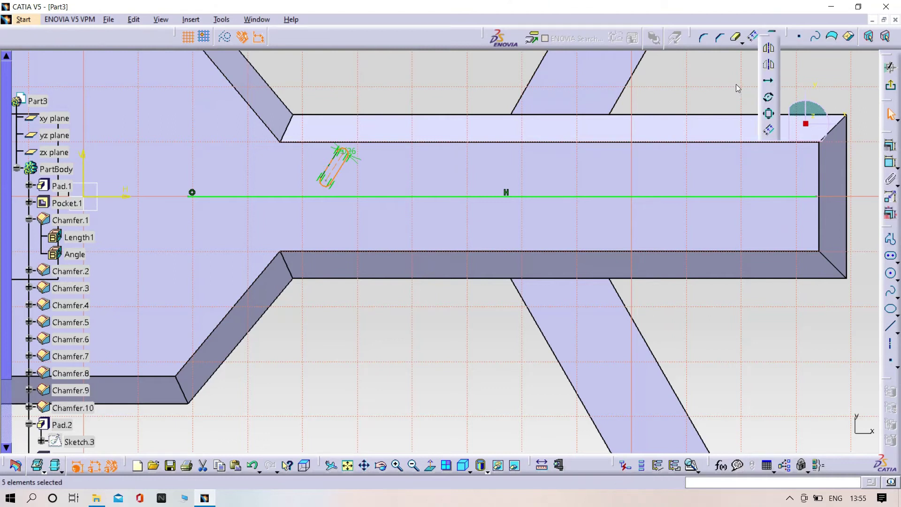
pyautogui.click(187, 21)
pyautogui.moveTo(236, 68)
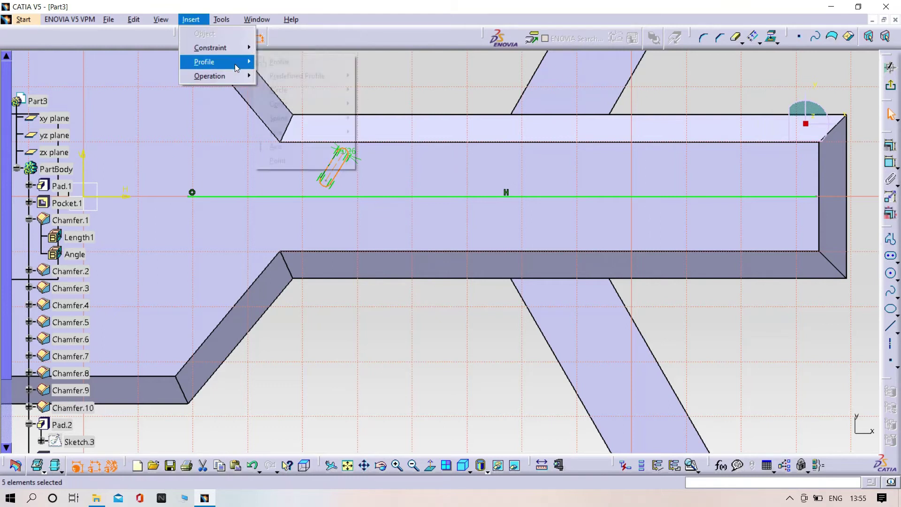
pyautogui.click(518, 76)
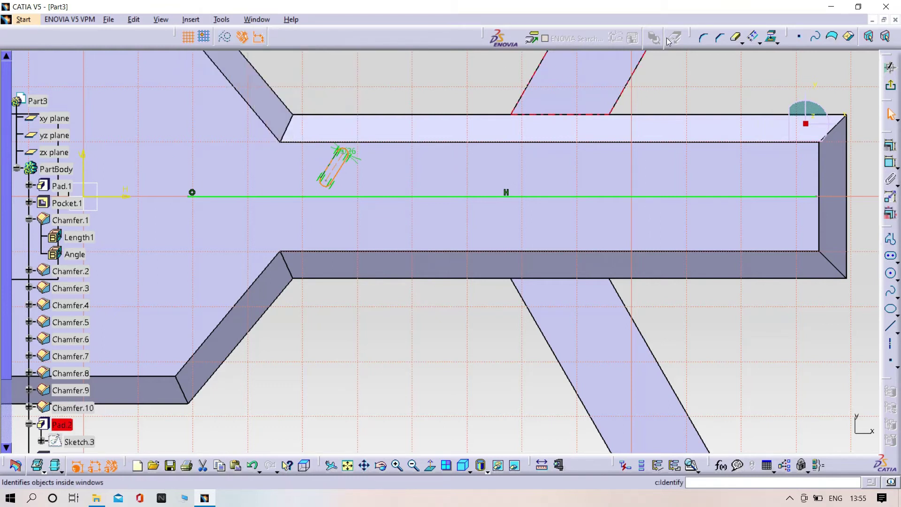
pyautogui.click(760, 42)
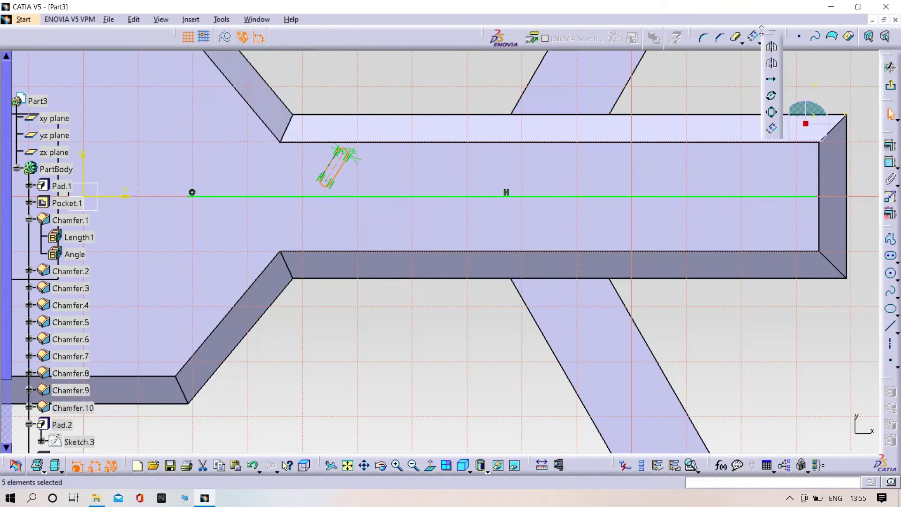
pyautogui.click(772, 98)
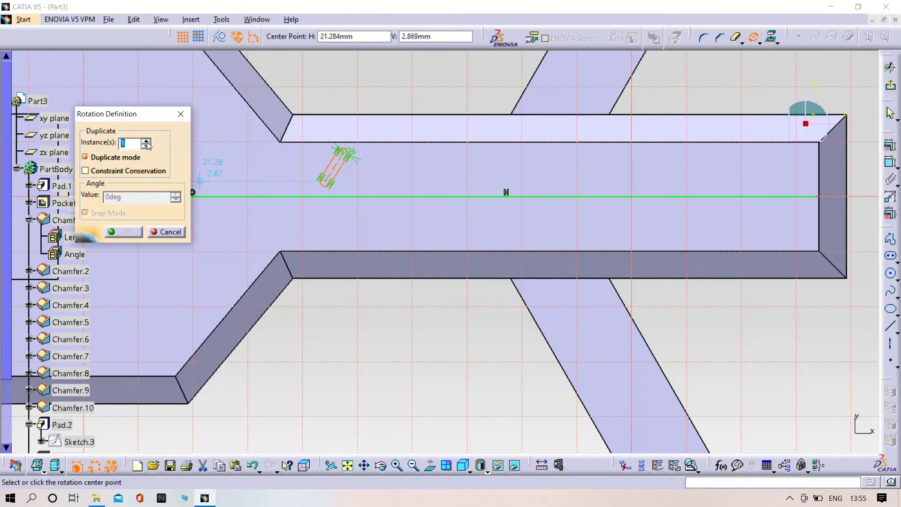
pyautogui.click(366, 198)
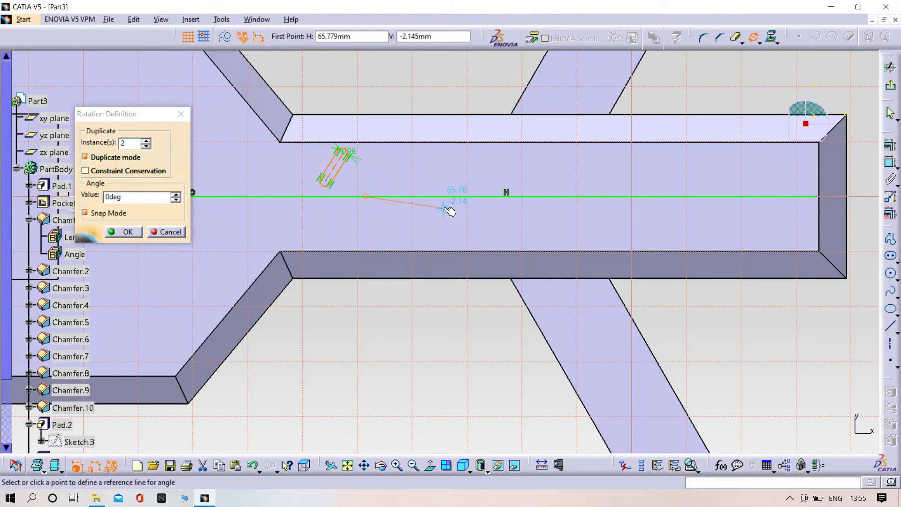
pyautogui.press('Escape')
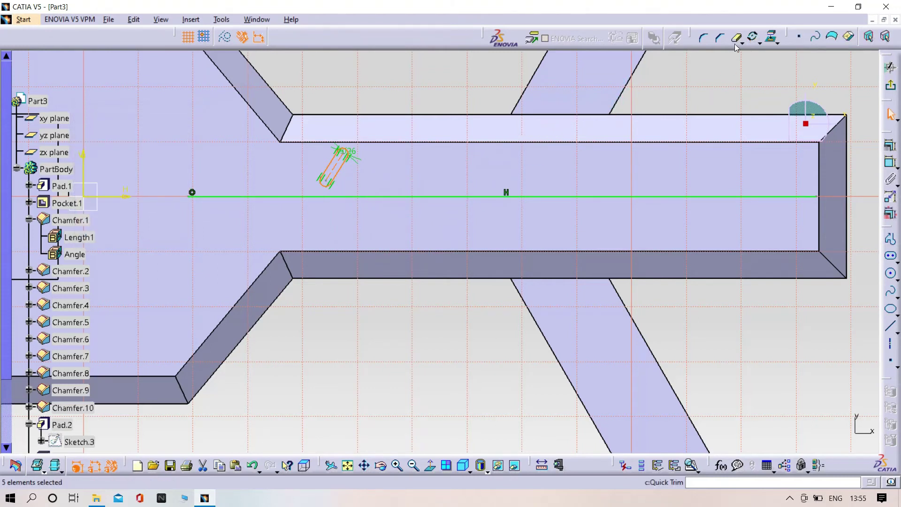
# Step: Set up a duplicating translation of the slanted elongated hole with 9 instances, starting from a point on the centre line
pyautogui.click(742, 41)
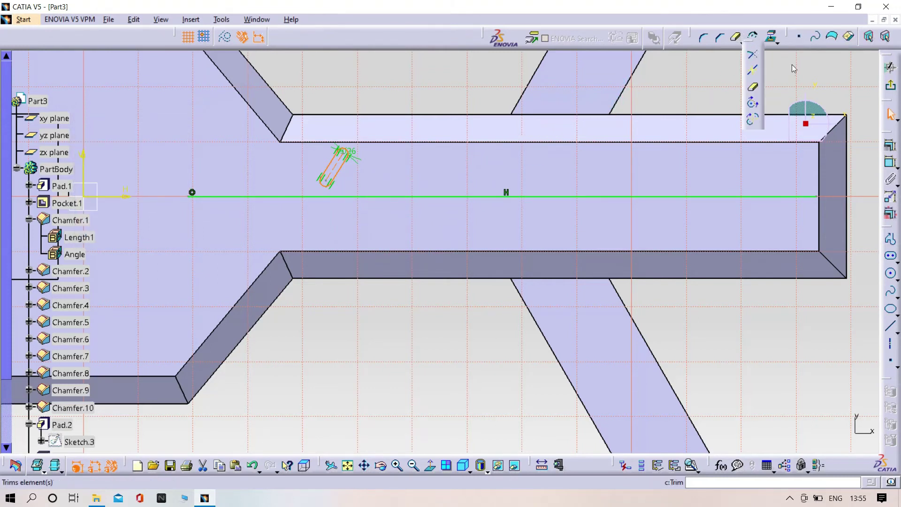
pyautogui.click(772, 38)
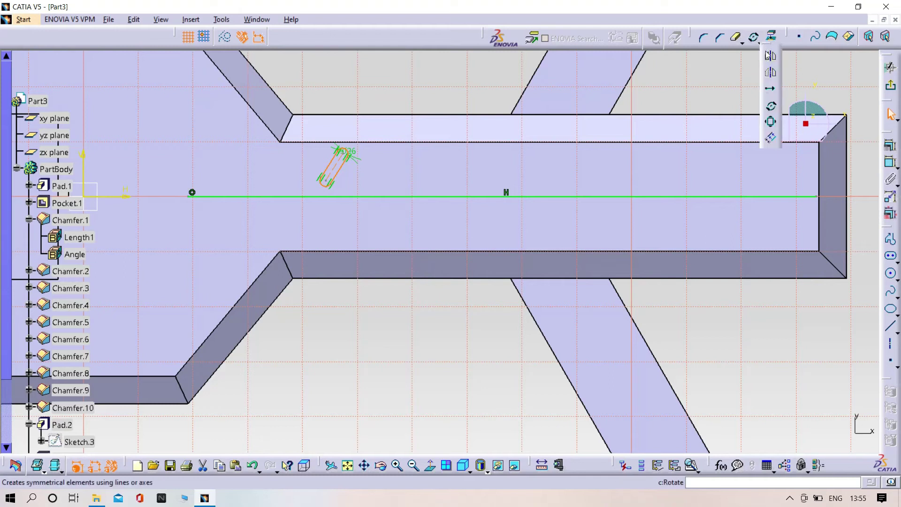
pyautogui.click(772, 91)
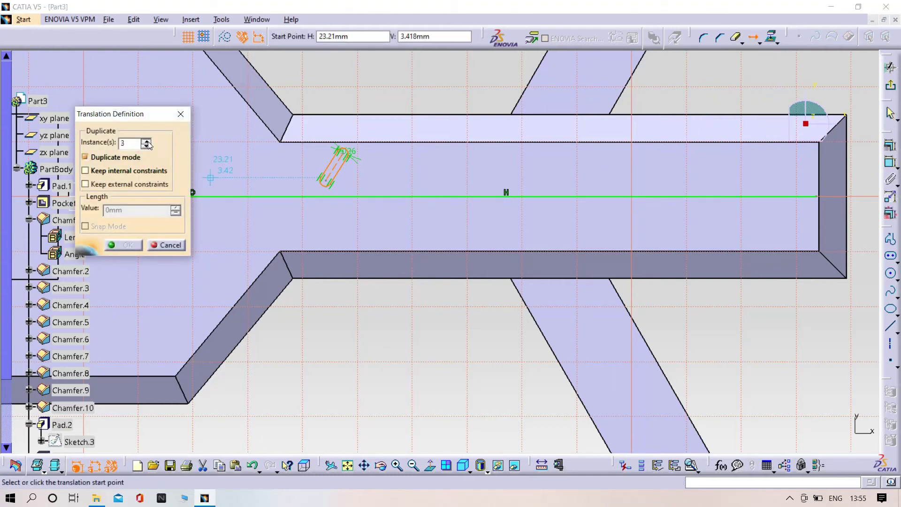
pyautogui.click(392, 197)
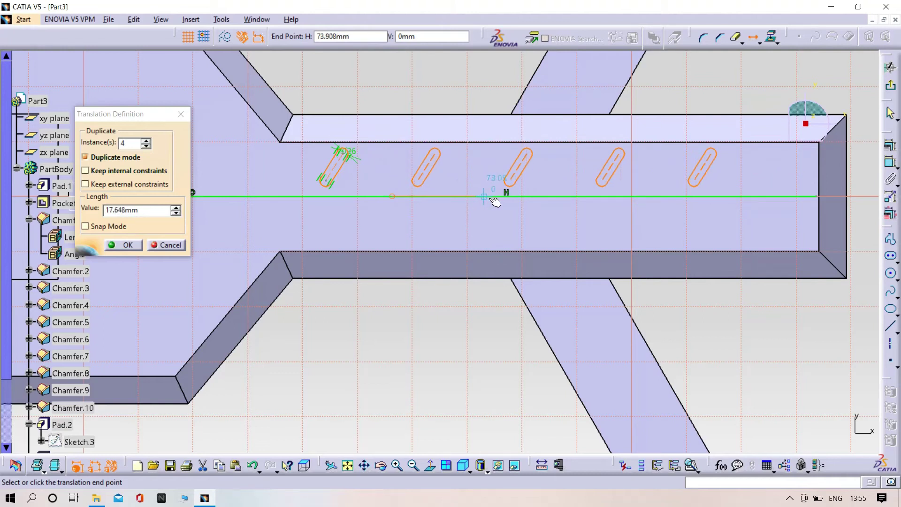
pyautogui.click(498, 201)
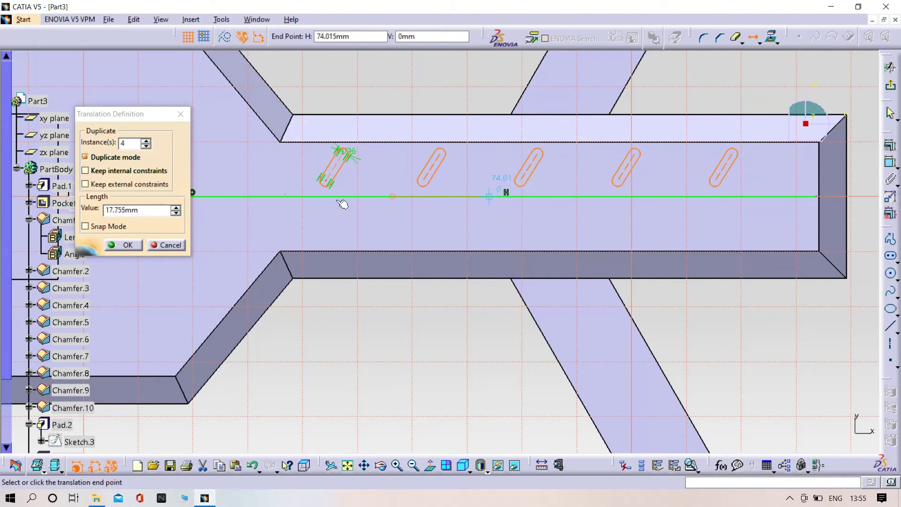
pyautogui.click(147, 143)
pyautogui.click(147, 144)
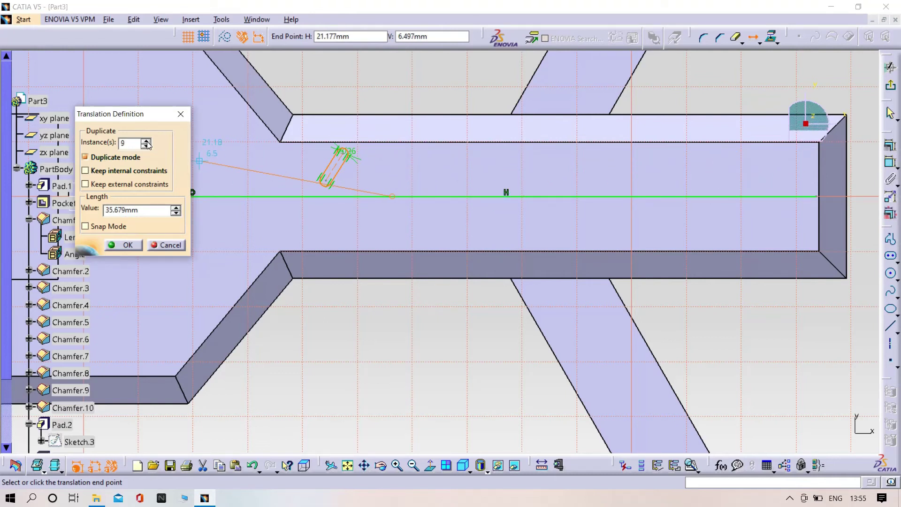
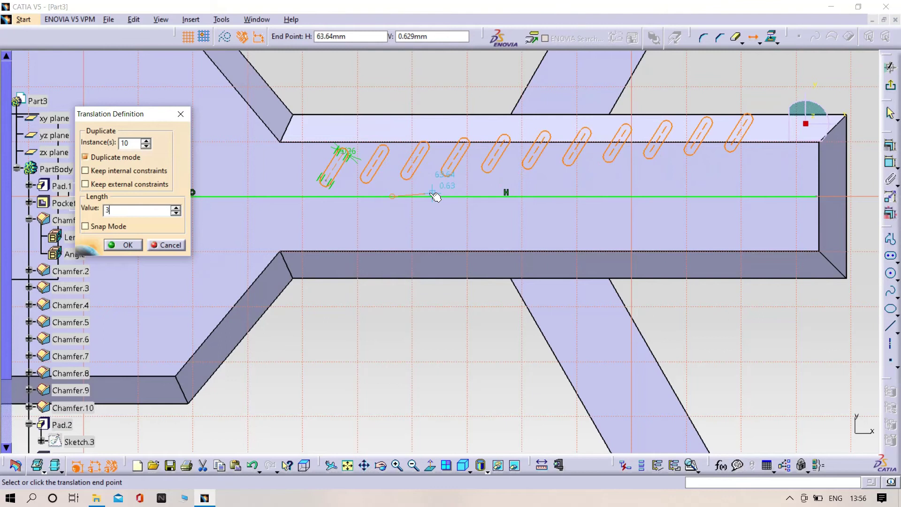
pyautogui.press('Return')
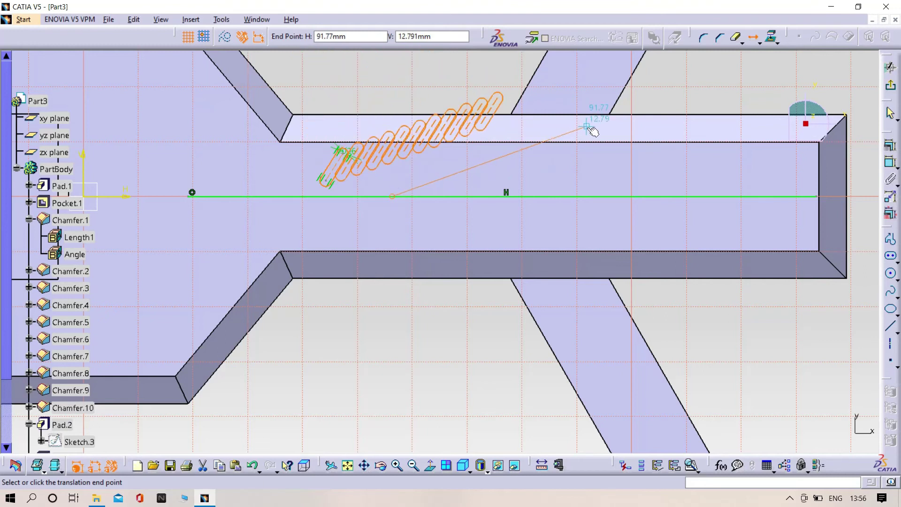
pyautogui.press('Escape')
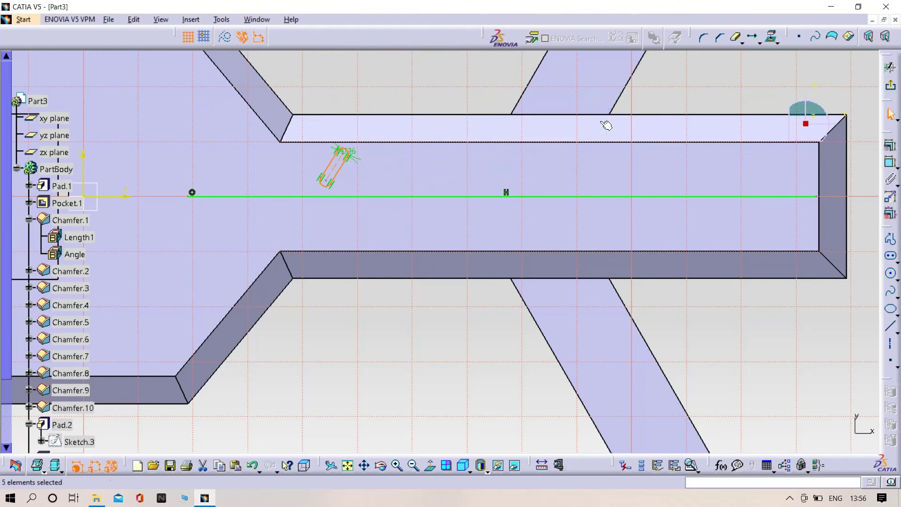
pyautogui.click(754, 38)
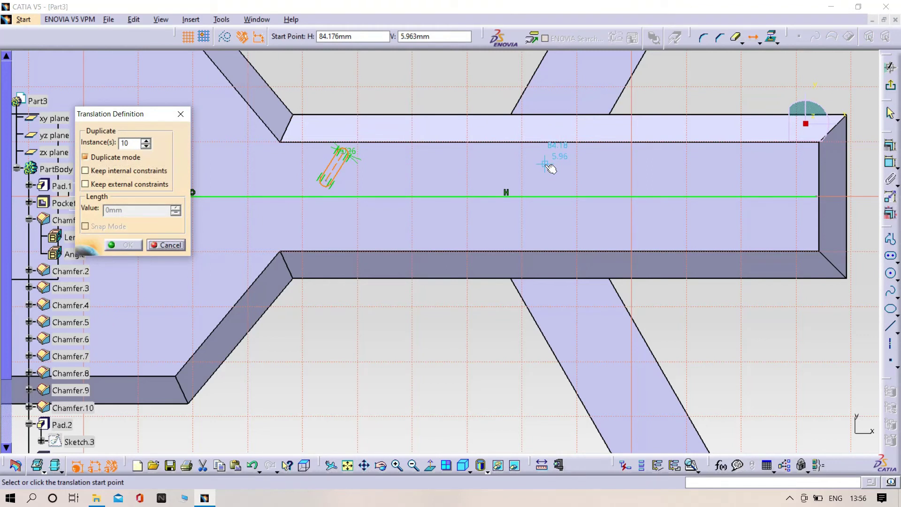
pyautogui.click(565, 201)
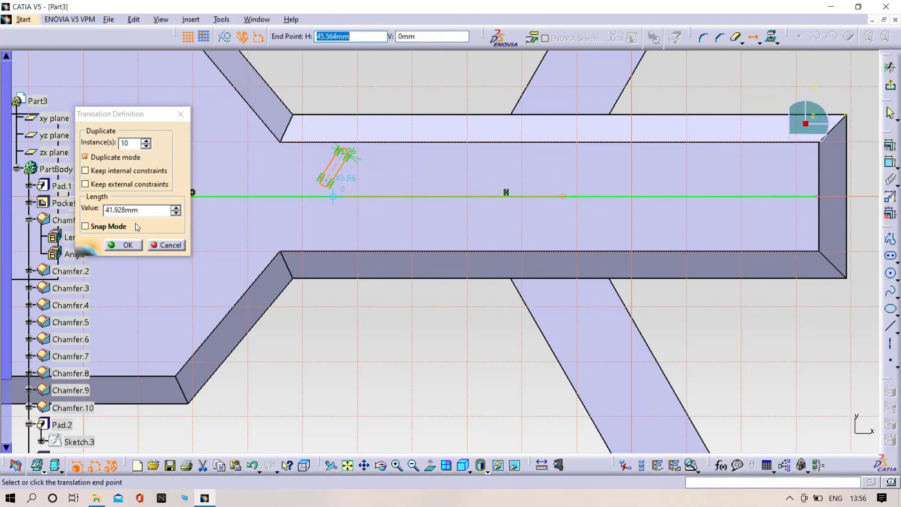
pyautogui.click(148, 212)
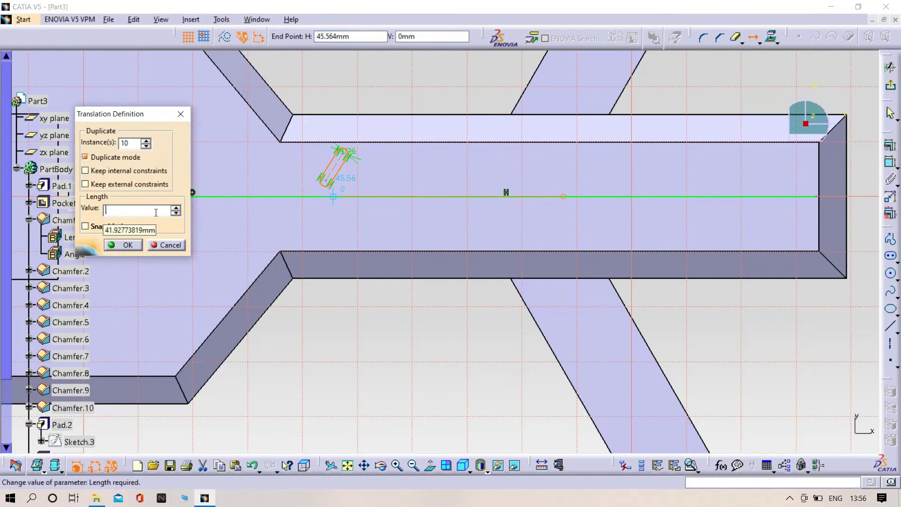
pyautogui.write('5')
pyautogui.press('Return')
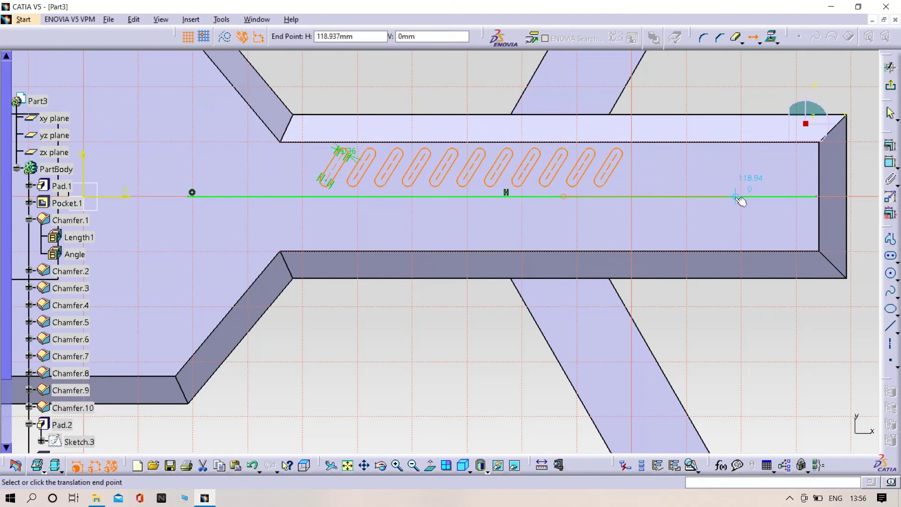
pyautogui.press('Escape')
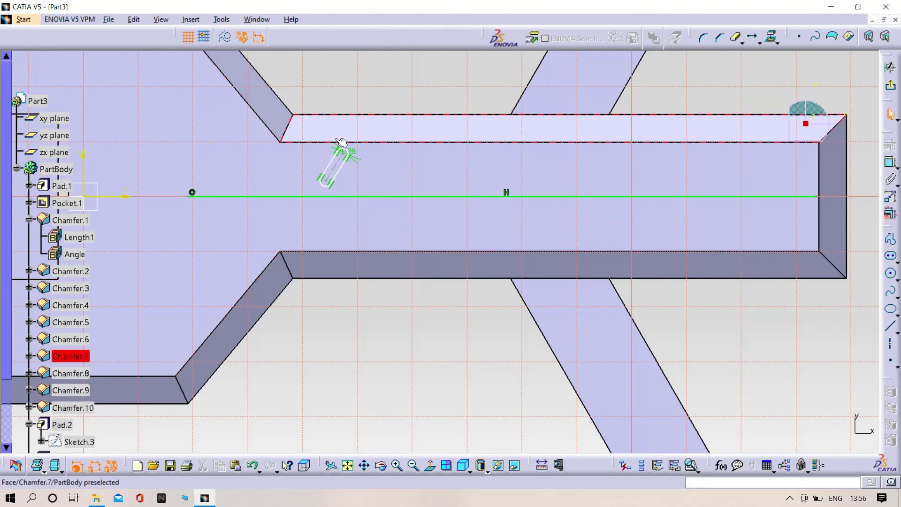
# Step: Try duplicating the slanted elongated hole along the centre line with 15 instances about 13.3 mm apart, and undo the duplication
pyautogui.moveTo(322, 161); pyautogui.dragTo(346, 179, button='middle')
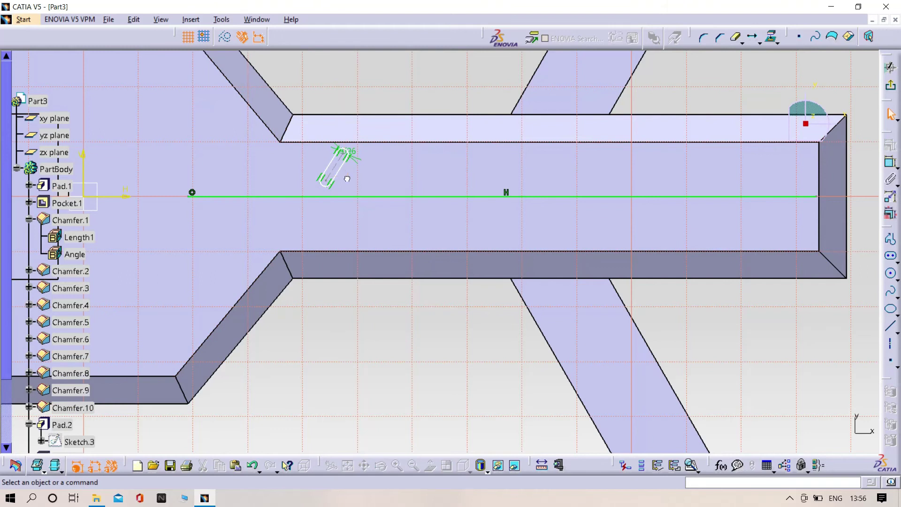
pyautogui.moveTo(341, 193); pyautogui.dragTo(346, 194)
pyautogui.click(402, 77)
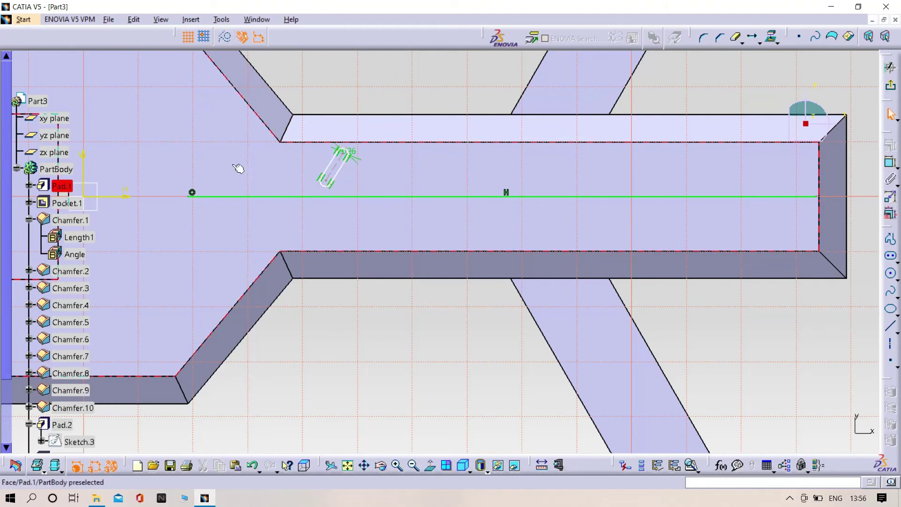
pyautogui.moveTo(358, 88); pyautogui.dragTo(401, 125, button='middle')
pyautogui.moveTo(353, 175); pyautogui.dragTo(353, 175)
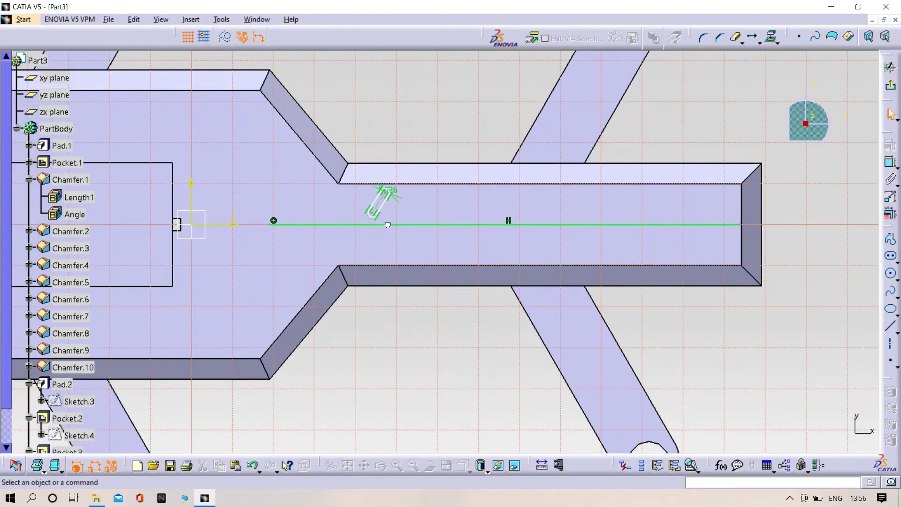
pyautogui.click(377, 203)
pyautogui.click(752, 37)
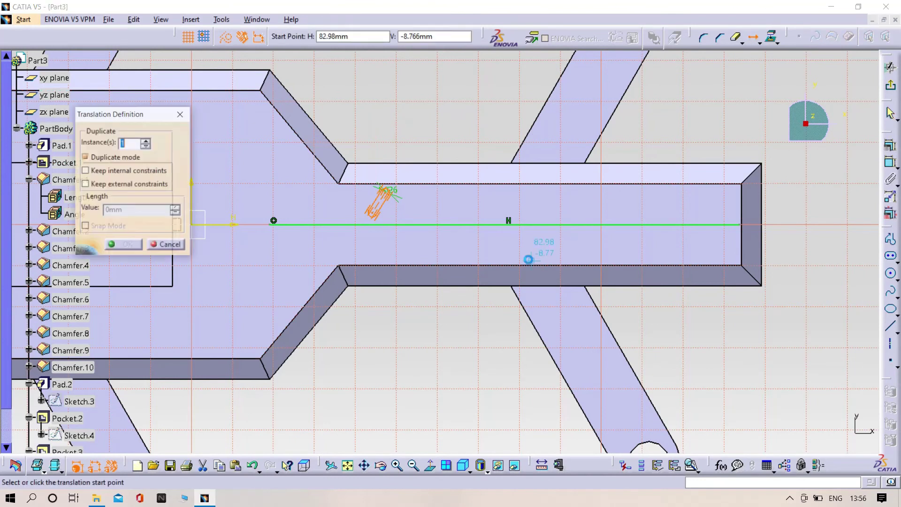
pyautogui.click(522, 224)
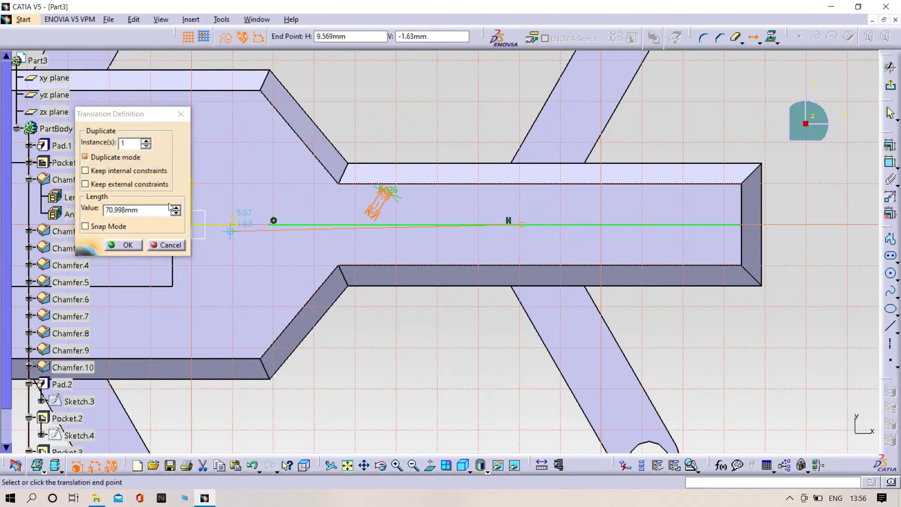
pyautogui.click(137, 144)
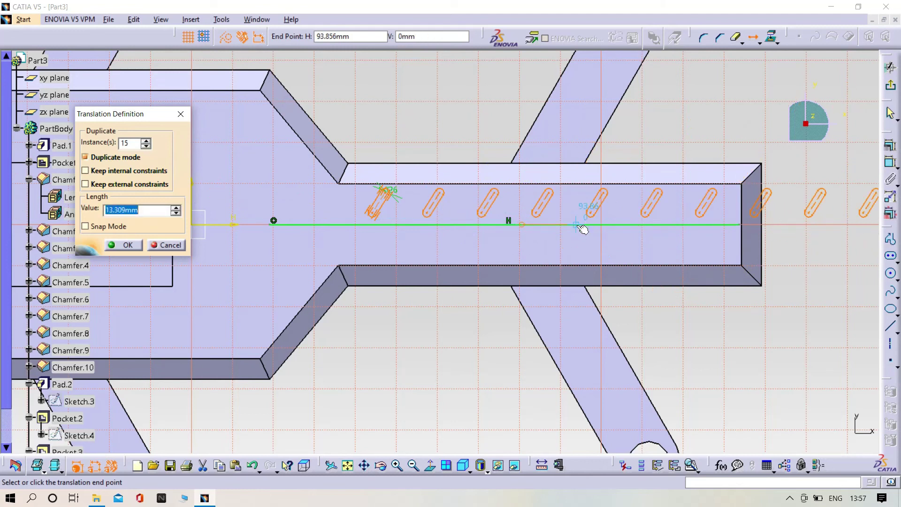
pyautogui.click(577, 224)
pyautogui.moveTo(698, 293); pyautogui.dragTo(636, 304, button='middle')
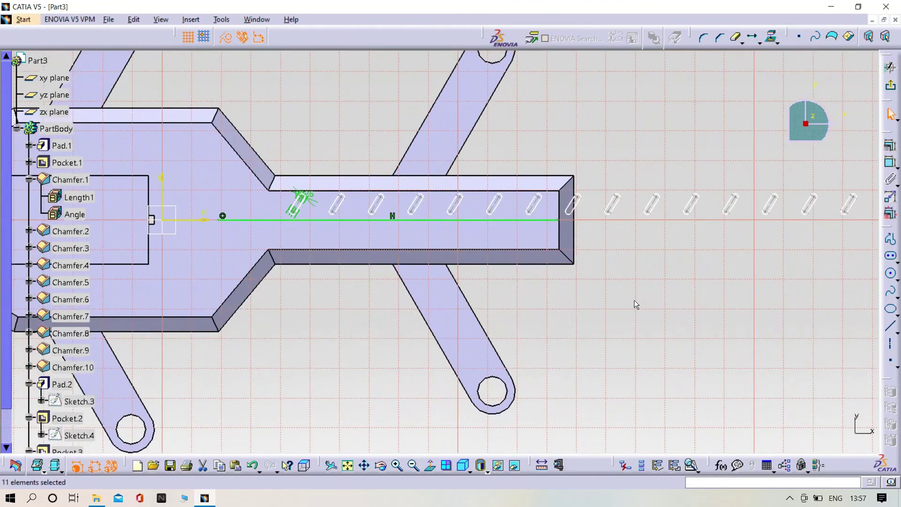
pyautogui.hotkey('ctrl', 'z')
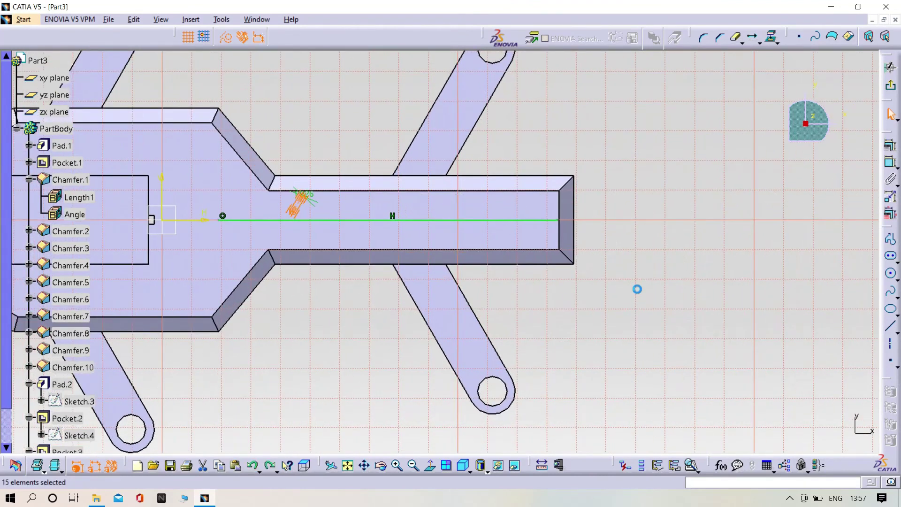
# Step: Duplicate the slanted elongated hole along the stem's centre line by translation, with 15 instances spaced 5 mm apart
pyautogui.click(754, 39)
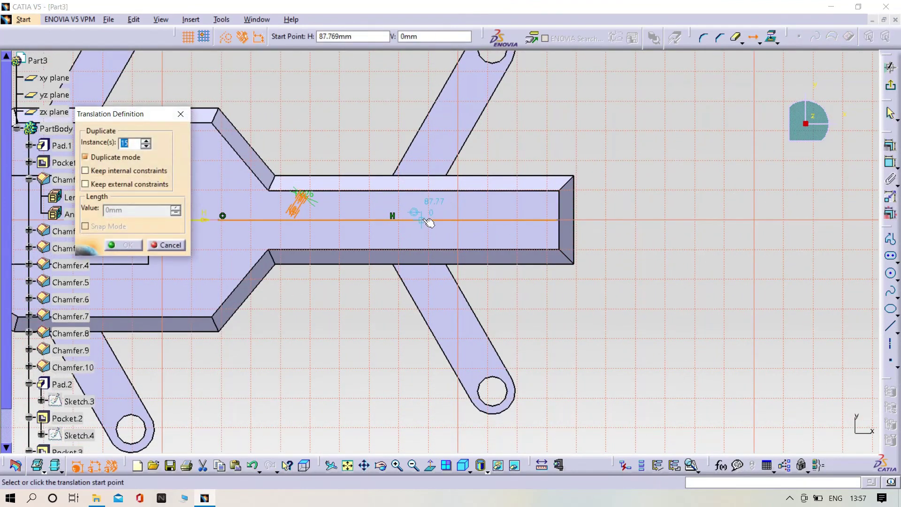
pyautogui.click(428, 222)
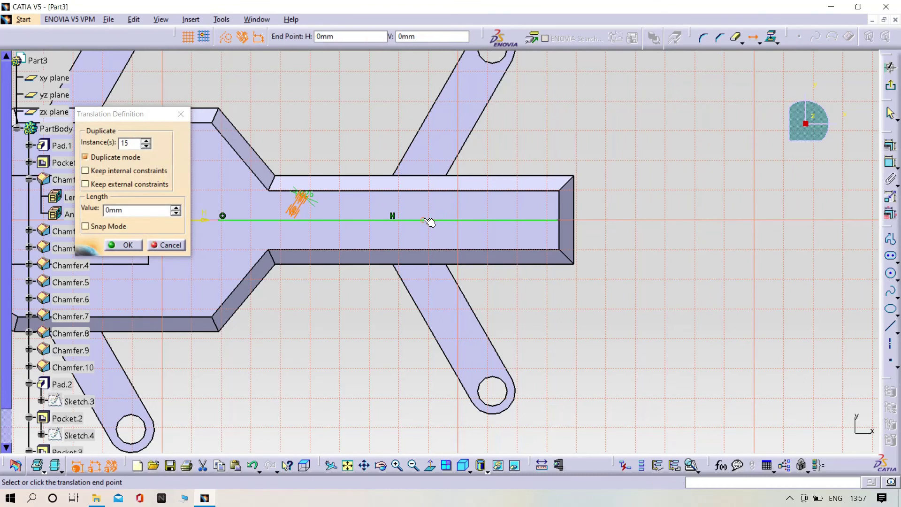
pyautogui.click(164, 210)
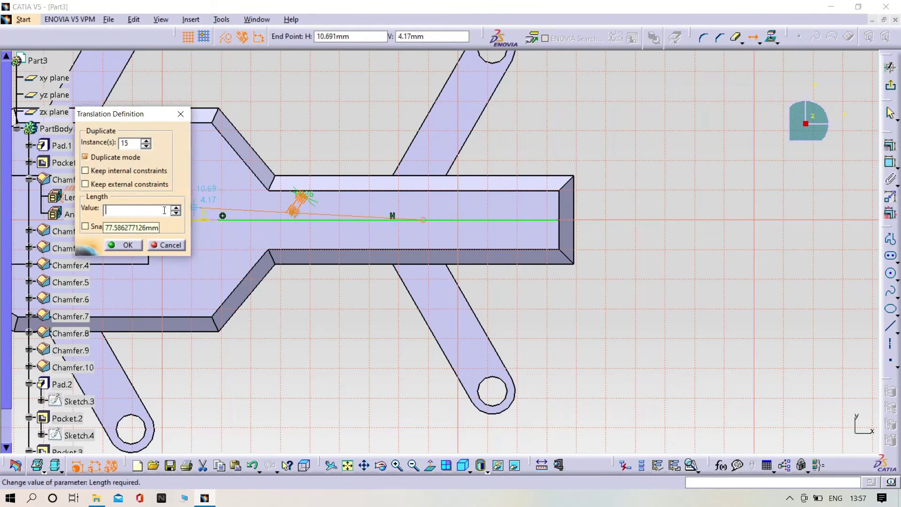
pyautogui.write('5')
pyautogui.press('Return')
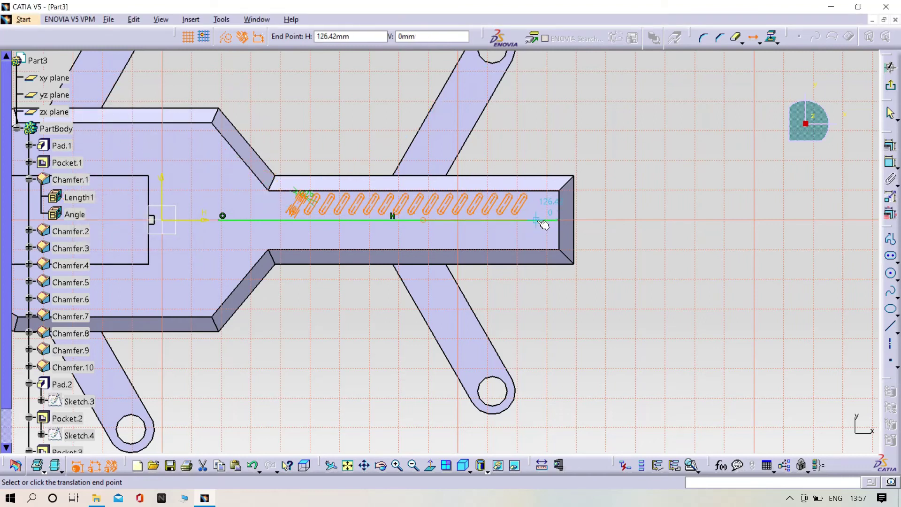
pyautogui.click(540, 222)
# Step: Select the whole row of slanted slots and mirror it about the stem's horizontal centre line
pyautogui.moveTo(659, 306)
pyautogui.mouseDown(button='middle')
pyautogui.moveTo(659, 322)
pyautogui.moveTo(663, 312)
pyautogui.moveTo(356, 391)
pyautogui.moveTo(407, 327)
pyautogui.mouseUp(button='middle')
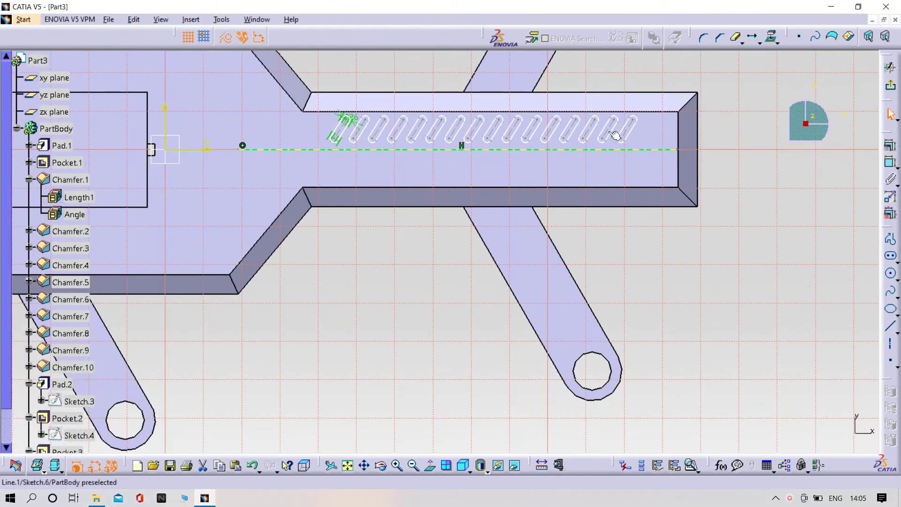
pyautogui.moveTo(361, 90); pyautogui.dragTo(369, 70, button='middle')
pyautogui.scroll(-2, 296, 359)
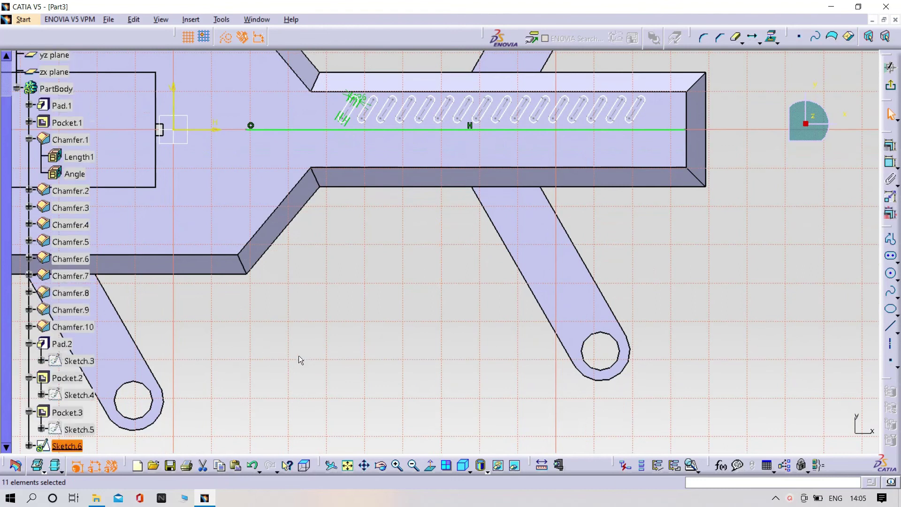
pyautogui.moveTo(405, 345); pyautogui.dragTo(400, 402, button='middle')
pyautogui.click(401, 387)
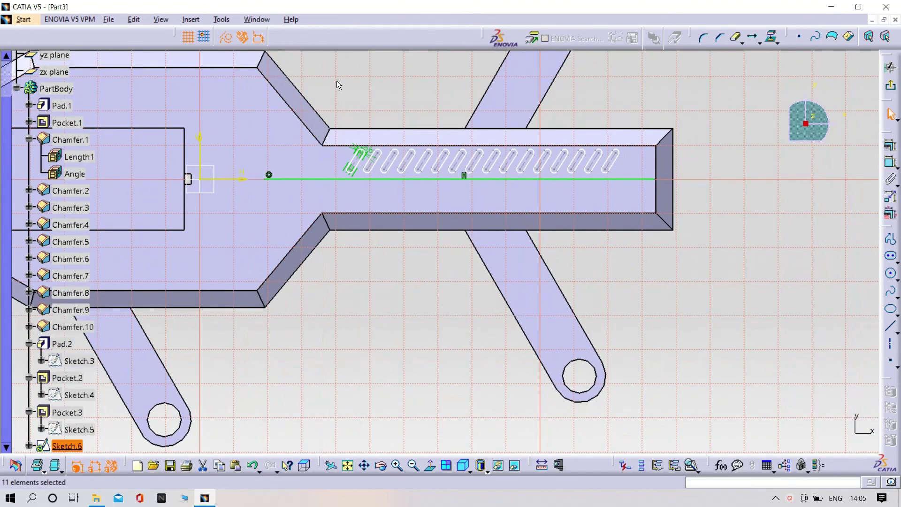
pyautogui.moveTo(336, 80); pyautogui.dragTo(376, 174)
pyautogui.moveTo(549, 173); pyautogui.dragTo(636, 178)
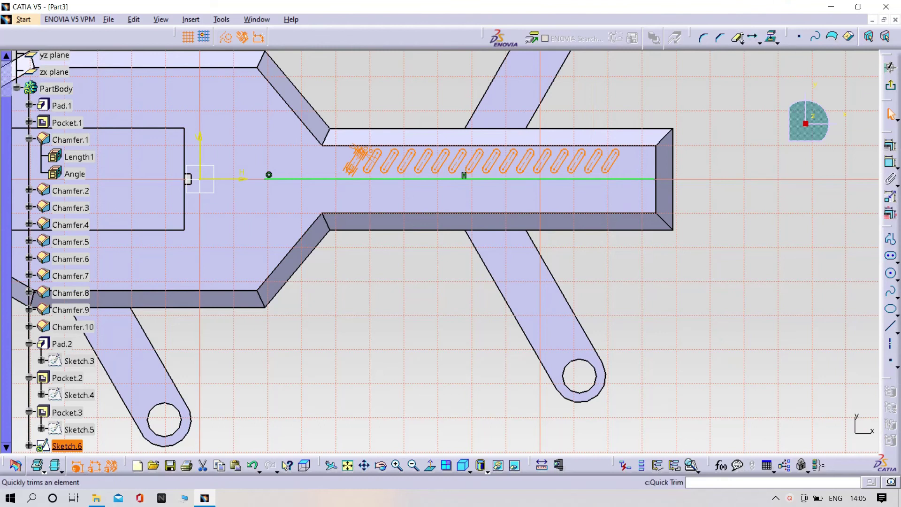
pyautogui.click(758, 42)
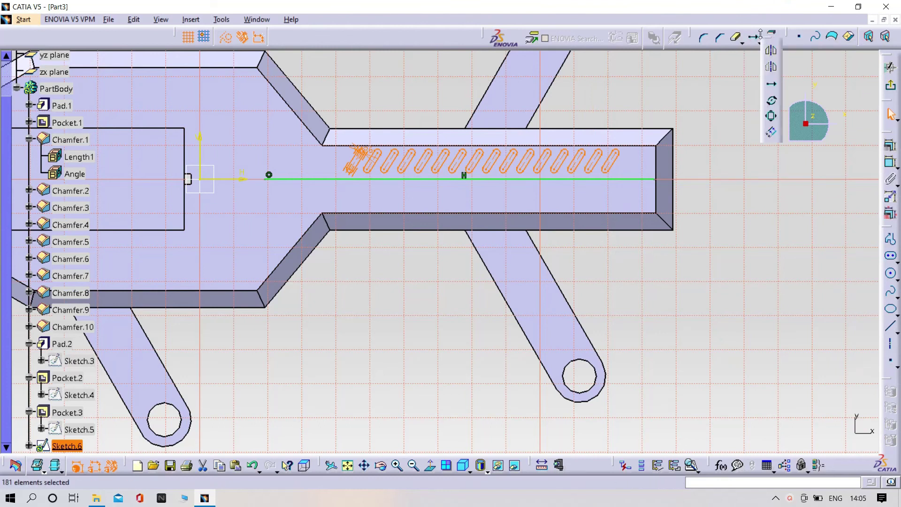
pyautogui.click(634, 179)
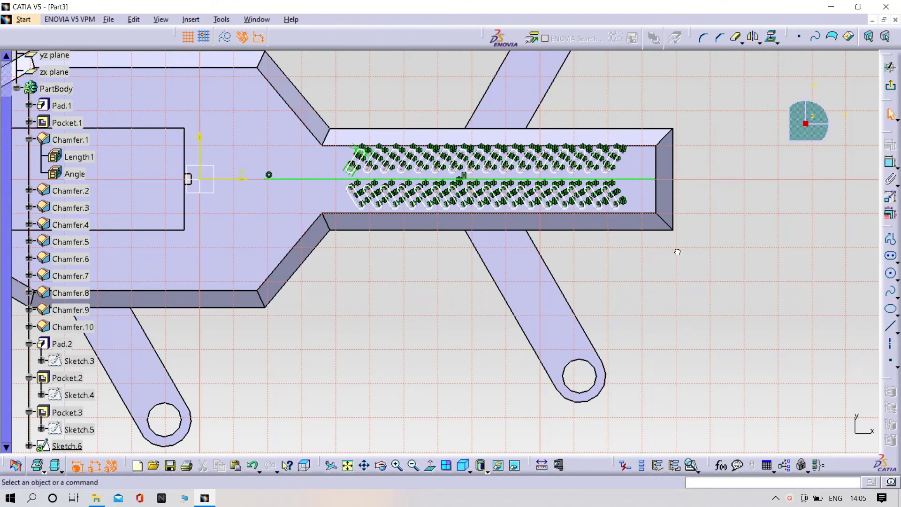
# Step: Delete the horizontal centre line between the two rows of slots and leave the sketch
pyautogui.moveTo(677, 252)
pyautogui.mouseDown(button='middle')
pyautogui.moveTo(589, 301)
pyautogui.moveTo(730, 235)
pyautogui.mouseUp(button='middle')
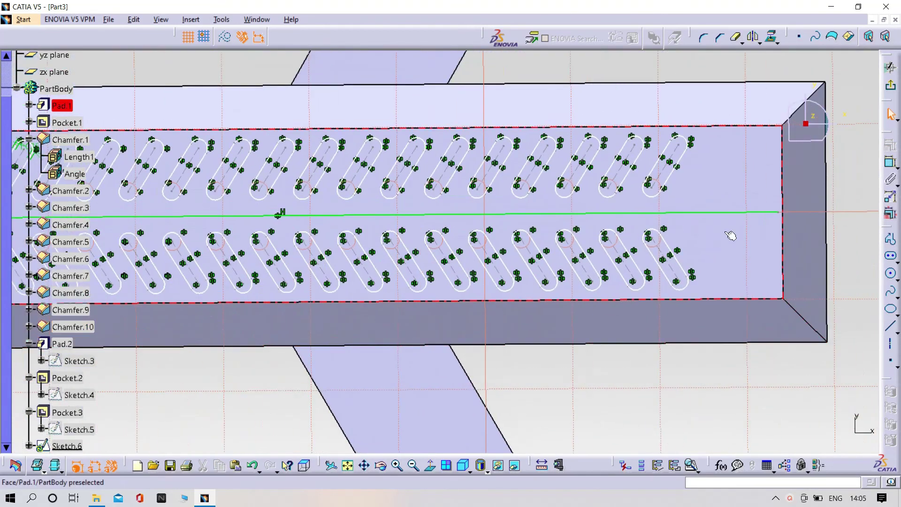
pyautogui.click(725, 211)
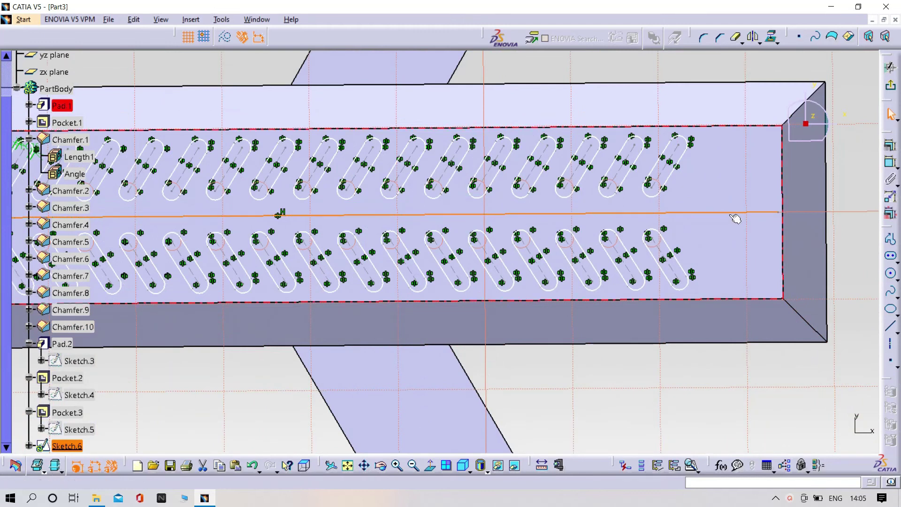
pyautogui.press('Delete')
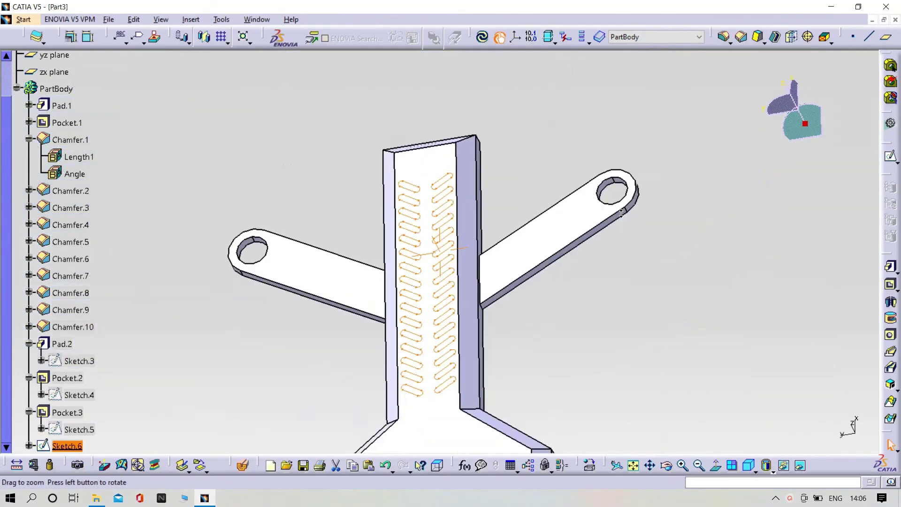
# Step: Cut the two rows of slanted slots through the stem's face as a 13 mm deep pocket
pyautogui.click(890, 285)
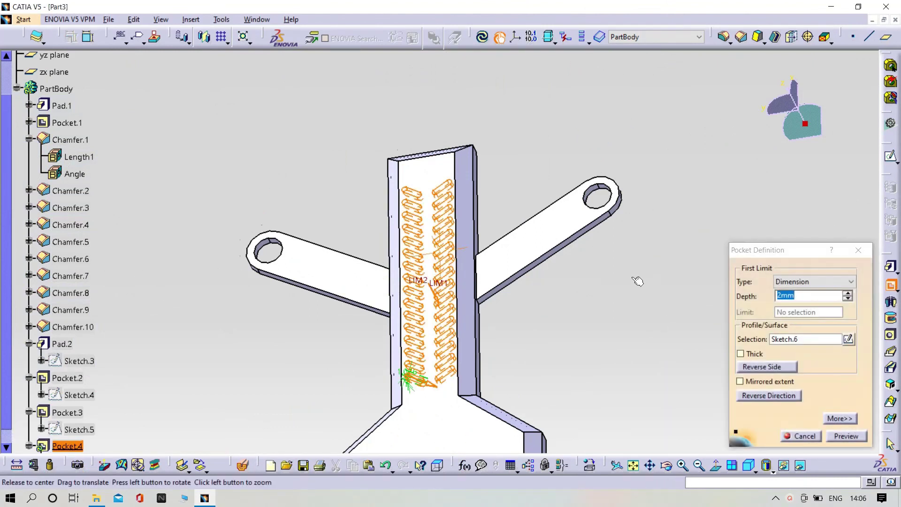
pyautogui.moveTo(408, 254)
pyautogui.mouseDown(button='middle')
pyautogui.moveTo(382, 258)
pyautogui.moveTo(392, 167)
pyautogui.mouseUp(button='middle')
pyautogui.click(850, 436)
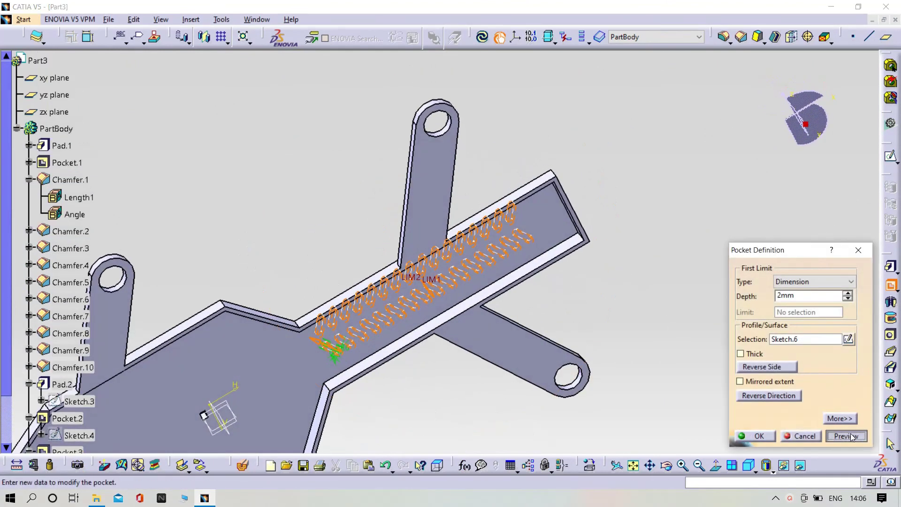
pyautogui.click(848, 293)
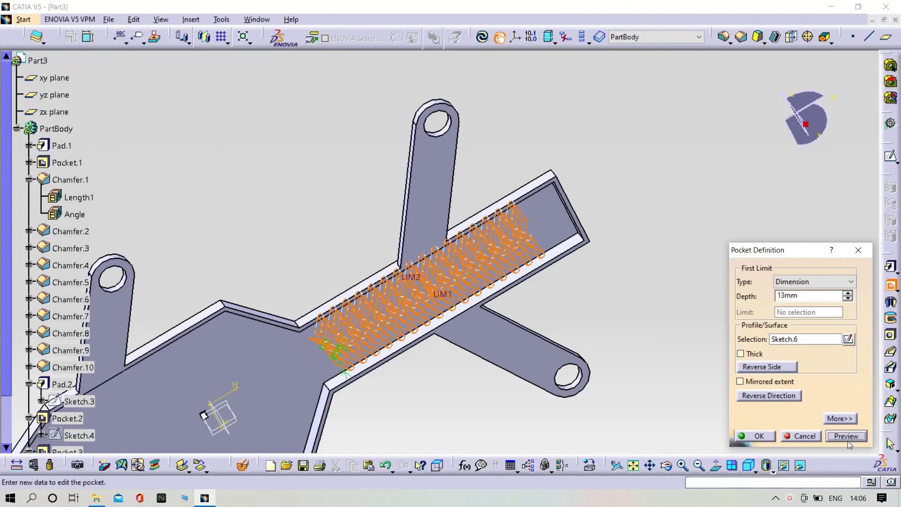
pyautogui.click(848, 441)
pyautogui.moveTo(610, 399); pyautogui.dragTo(492, 448, button='middle')
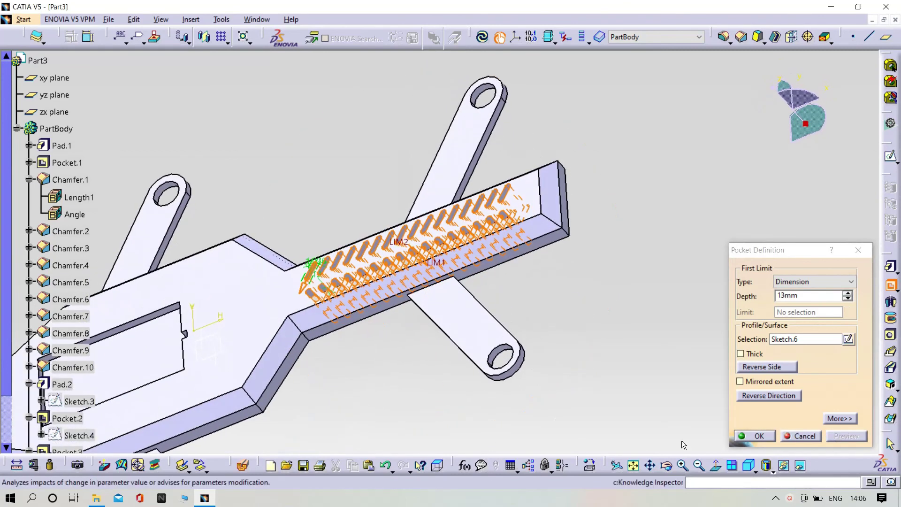
pyautogui.click(760, 439)
pyautogui.moveTo(699, 364); pyautogui.dragTo(493, 357, button='middle')
# Step: Select Pad.1, Pocket.1, all ten chamfers, Pad.2, Pocket.2 and Pocket.4 together and open their graphic properties
pyautogui.scroll(-3, 82, 229)
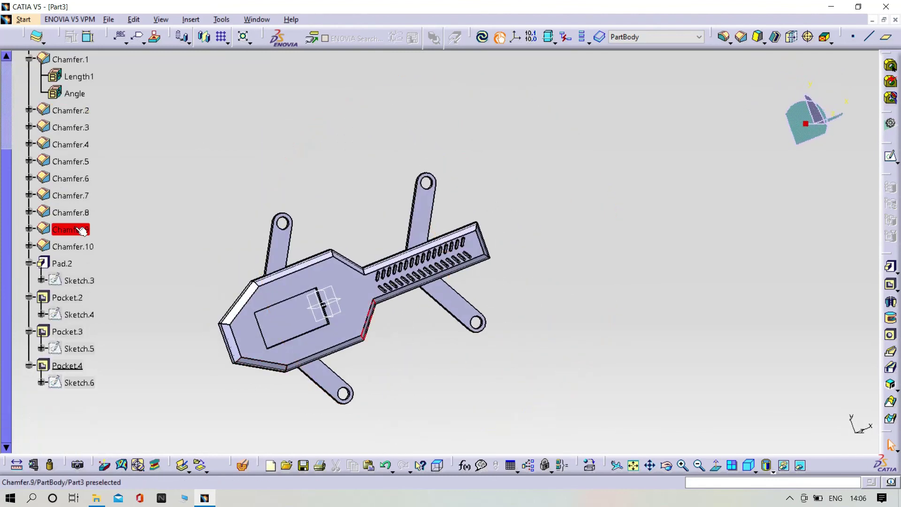
pyautogui.click(67, 366)
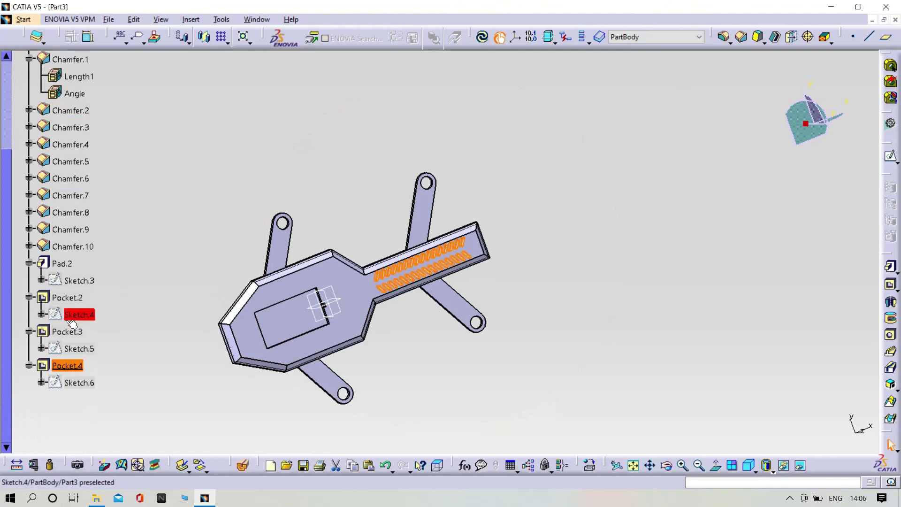
pyautogui.keyDown('ctrl'); pyautogui.click(68, 297); pyautogui.keyUp('ctrl')
pyautogui.keyDown('ctrl'); pyautogui.click(62, 263); pyautogui.keyUp('ctrl')
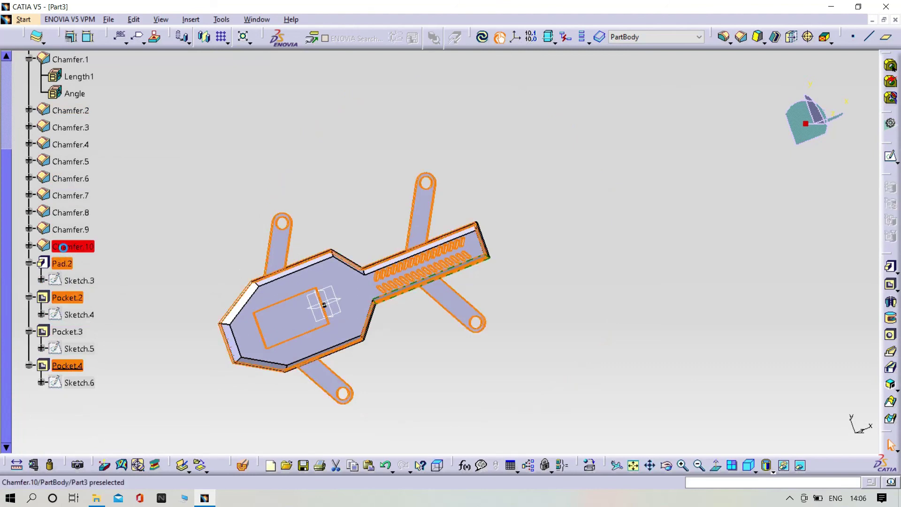
pyautogui.keyDown('ctrl'); pyautogui.click(62, 247); pyautogui.keyUp('ctrl')
pyautogui.keyDown('ctrl'); pyautogui.click(68, 230); pyautogui.keyUp('ctrl')
pyautogui.keyDown('ctrl'); pyautogui.click(72, 212); pyautogui.keyUp('ctrl')
pyautogui.keyDown('ctrl'); pyautogui.click(78, 196); pyautogui.keyUp('ctrl')
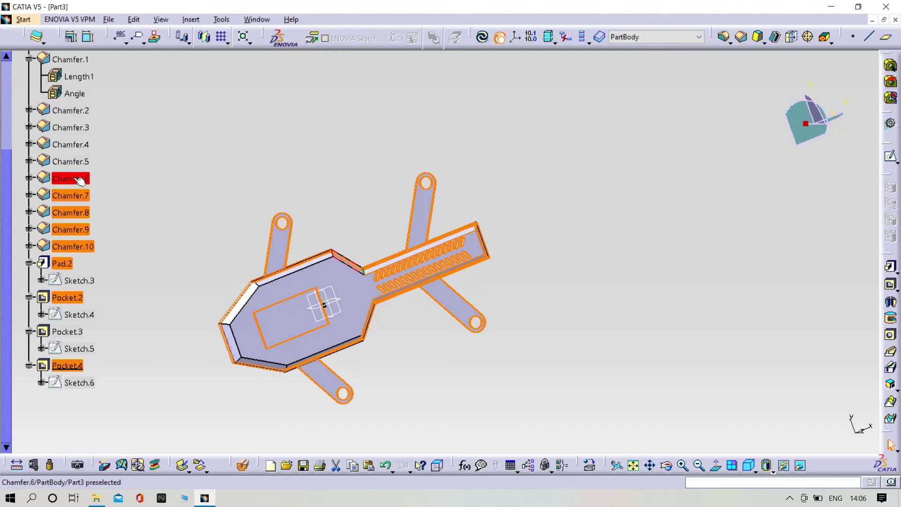
pyautogui.keyDown('ctrl'); pyautogui.click(80, 180); pyautogui.keyUp('ctrl')
pyautogui.keyDown('ctrl'); pyautogui.click(79, 162); pyautogui.keyUp('ctrl')
pyautogui.keyDown('ctrl'); pyautogui.click(79, 145); pyautogui.keyUp('ctrl')
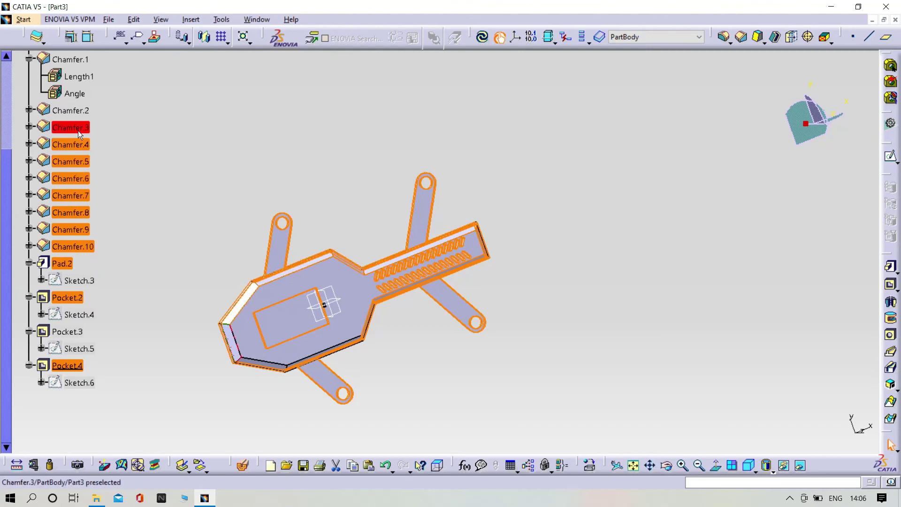
pyautogui.scroll(3, 77, 113)
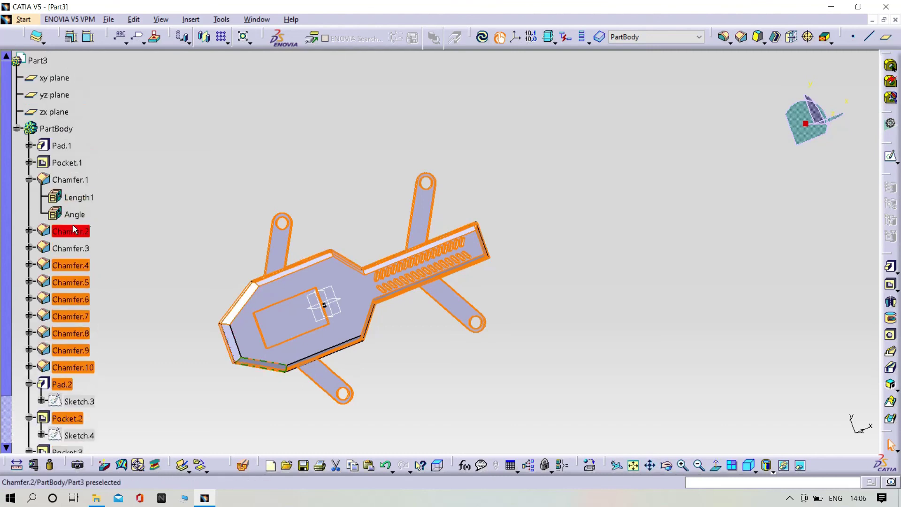
pyautogui.keyDown('ctrl'); pyautogui.click(74, 230); pyautogui.keyUp('ctrl')
pyautogui.keyDown('ctrl'); pyautogui.click(75, 248); pyautogui.keyUp('ctrl')
pyautogui.keyDown('ctrl'); pyautogui.click(70, 179); pyautogui.keyUp('ctrl')
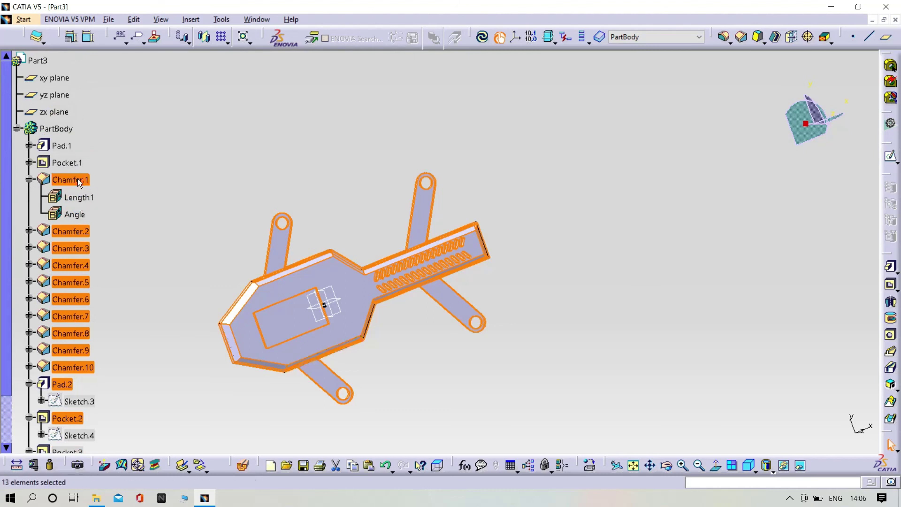
pyautogui.keyDown('ctrl'); pyautogui.click(59, 163); pyautogui.keyUp('ctrl')
pyautogui.keyDown('ctrl'); pyautogui.click(62, 145); pyautogui.keyUp('ctrl')
pyautogui.rightClick(70, 148)
pyautogui.click(130, 203)
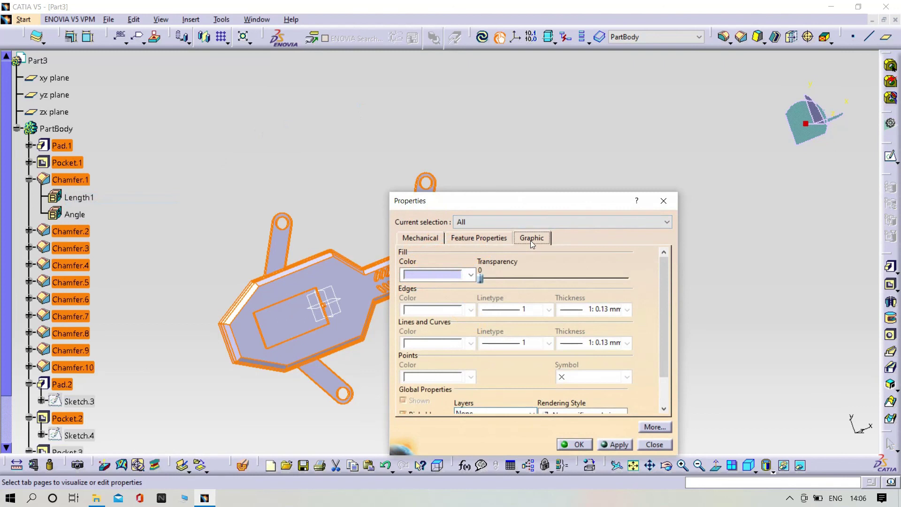
# Step: Try to set the selected features' fill to a lightened blue with red 136, green 196 and blue 255
pyautogui.click(435, 275)
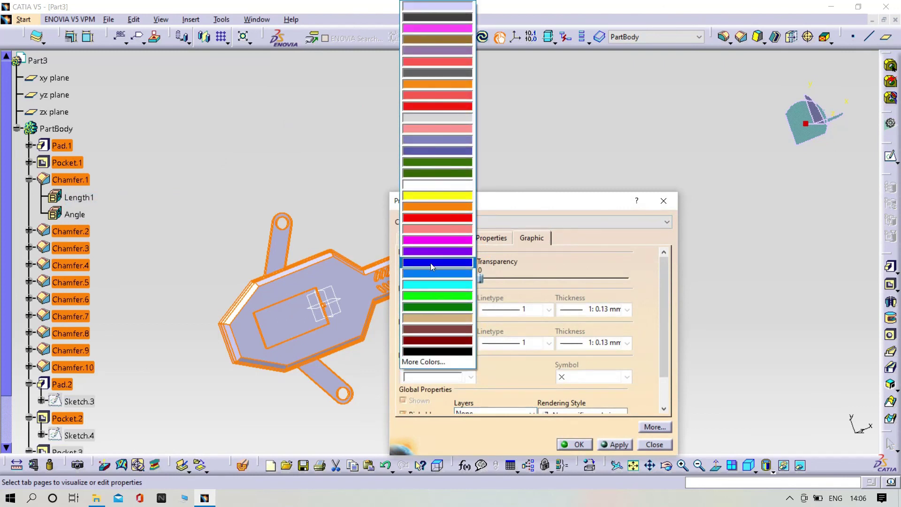
pyautogui.click(430, 273)
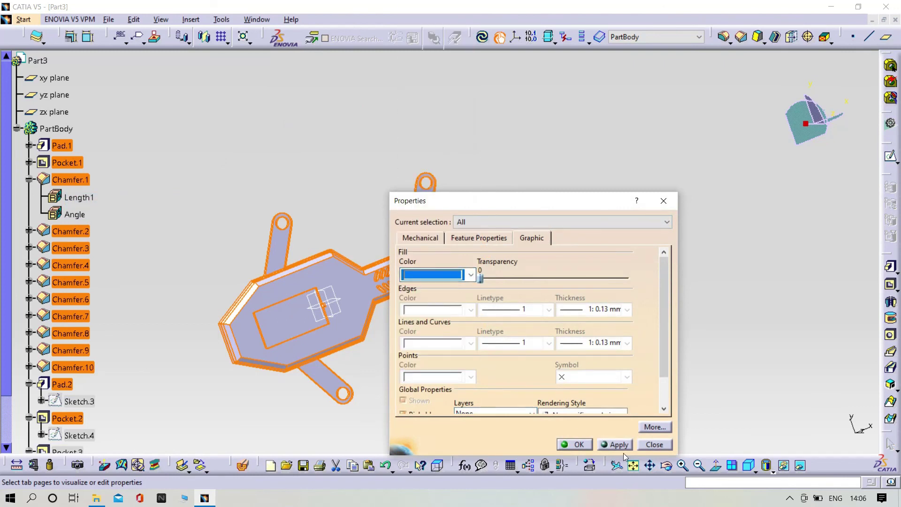
pyautogui.click(431, 275)
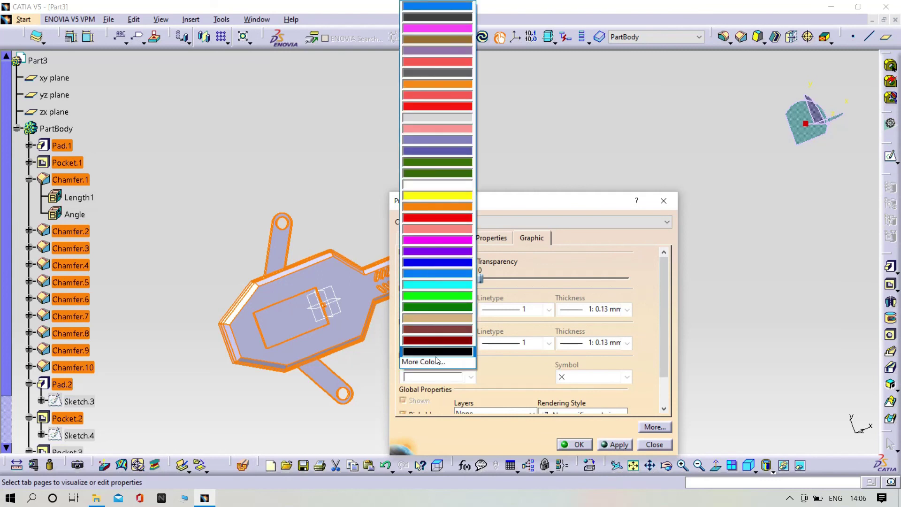
pyautogui.click(435, 361)
pyautogui.click(827, 422)
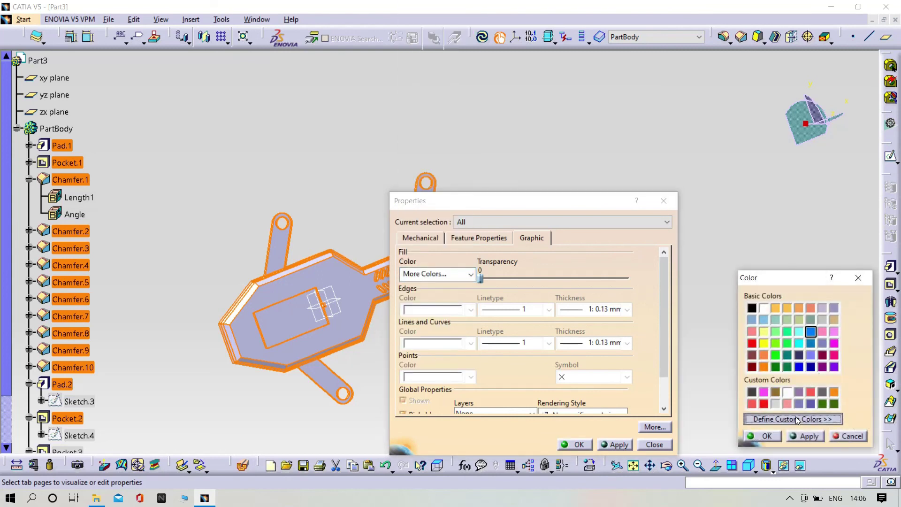
pyautogui.moveTo(856, 323); pyautogui.dragTo(855, 295)
pyautogui.click(806, 437)
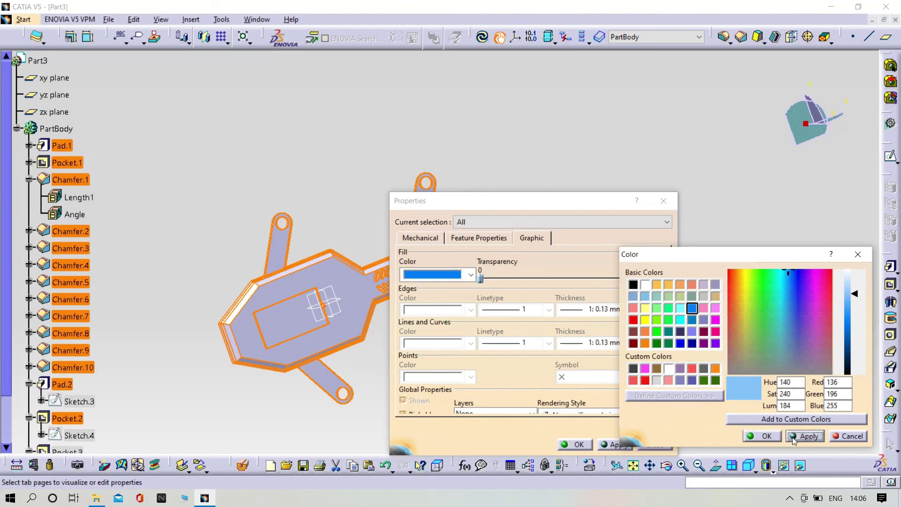
pyautogui.click(766, 436)
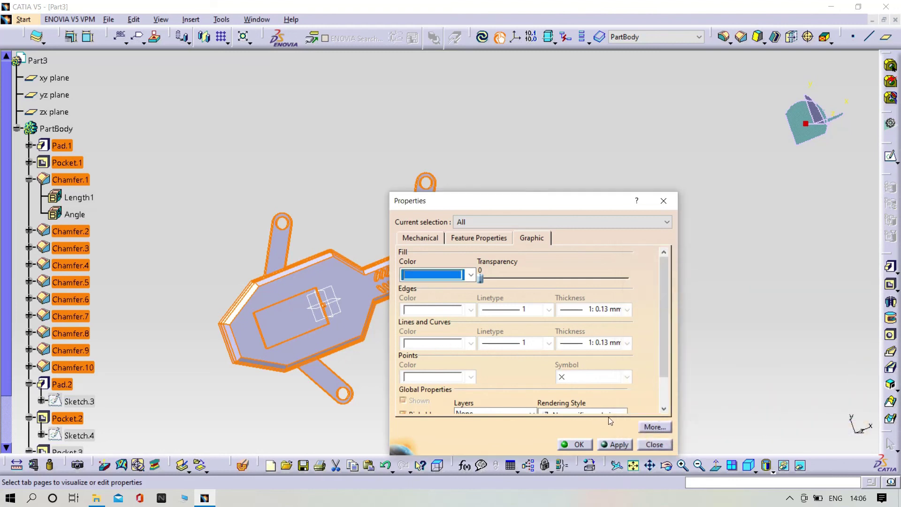
# Step: Define a light blue with red 136, green 196 and blue 255 and add it to the custom colours
pyautogui.click(432, 274)
pyautogui.click(433, 363)
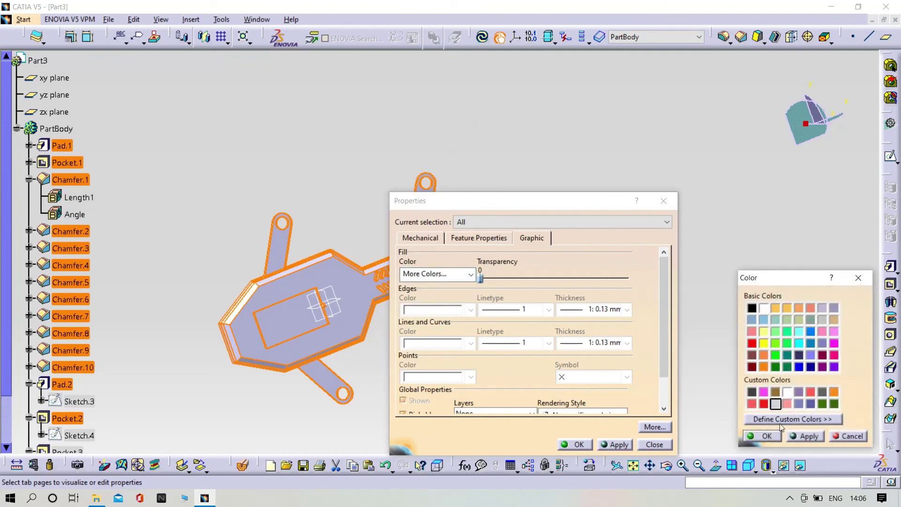
pyautogui.click(781, 422)
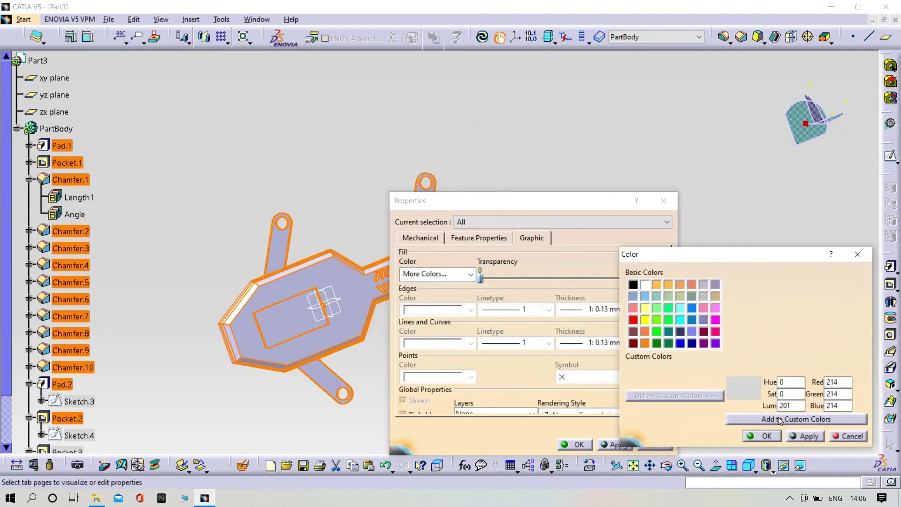
pyautogui.click(681, 344)
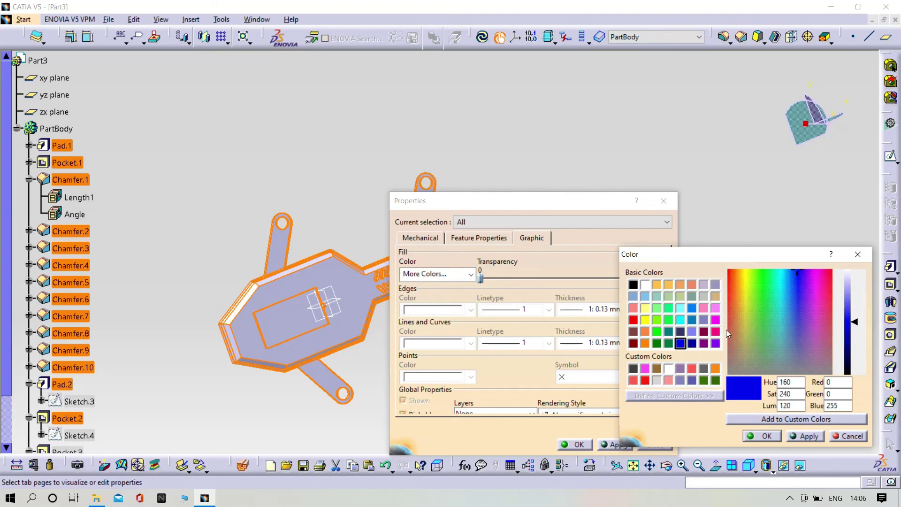
pyautogui.click(692, 308)
pyautogui.moveTo(854, 323); pyautogui.dragTo(851, 294)
pyautogui.click(774, 421)
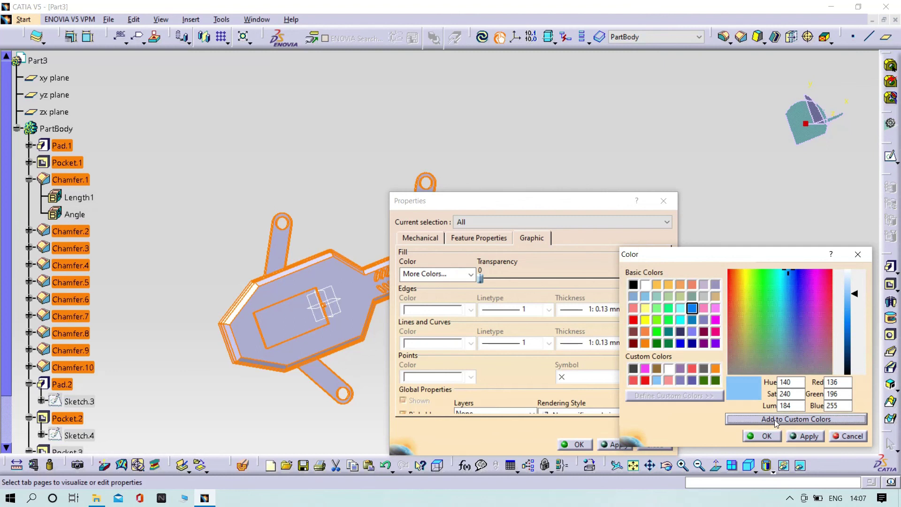
# Step: Apply the light blue custom colour as the fill of the selected features and close their properties
pyautogui.click(809, 437)
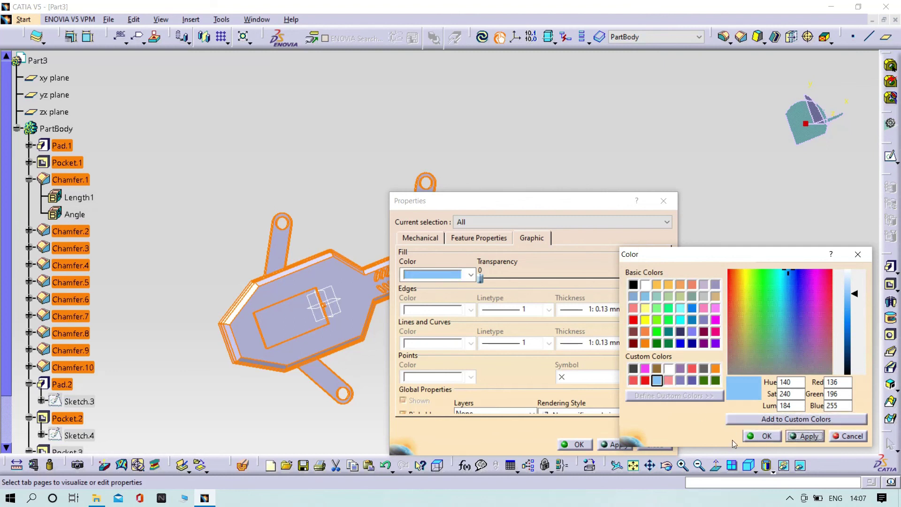
pyautogui.click(760, 438)
pyautogui.click(624, 448)
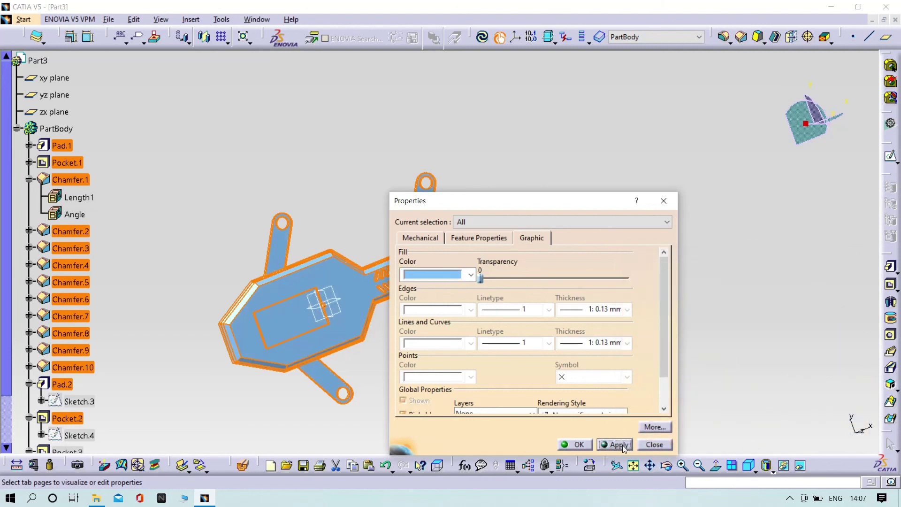
pyautogui.click(566, 443)
pyautogui.click(607, 360)
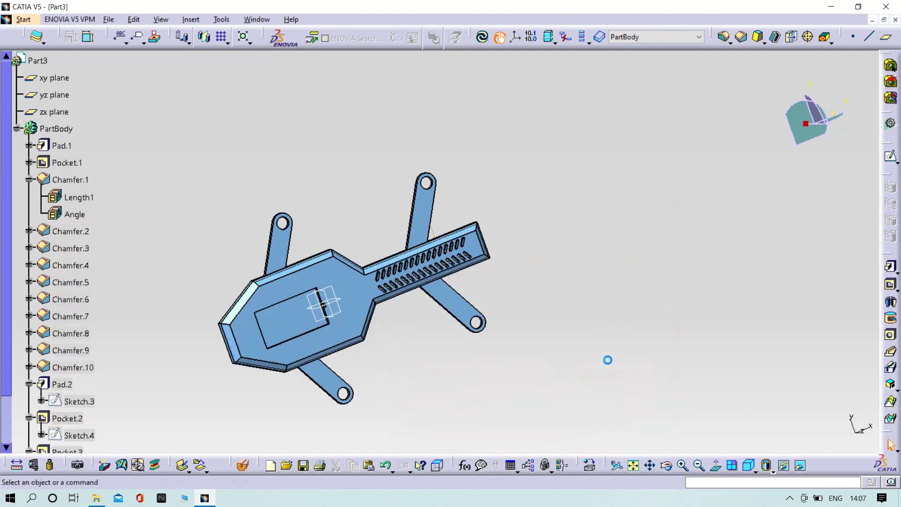